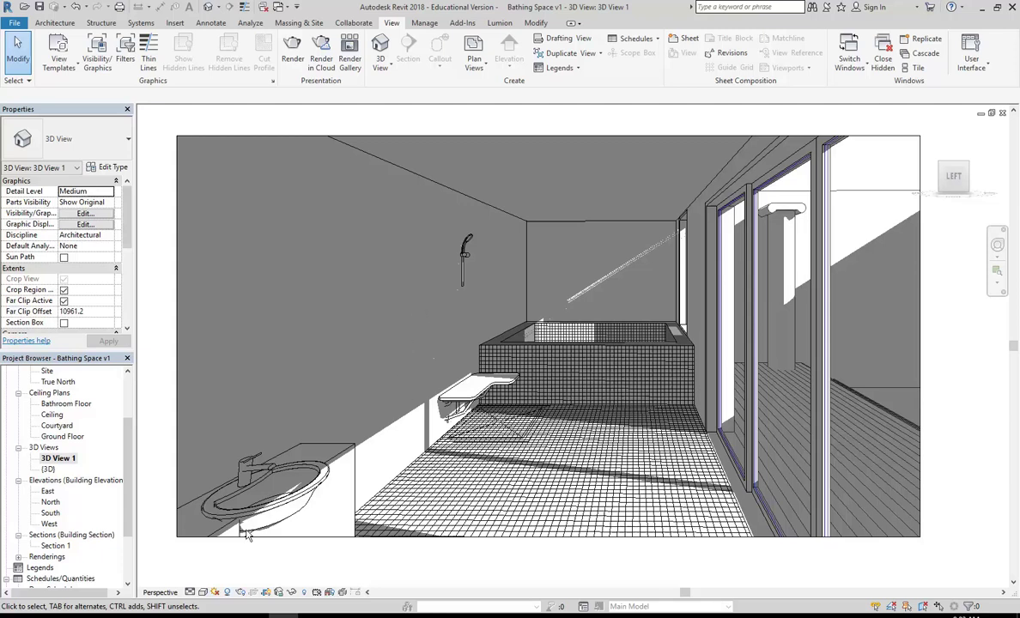
pyautogui.click(241, 591)
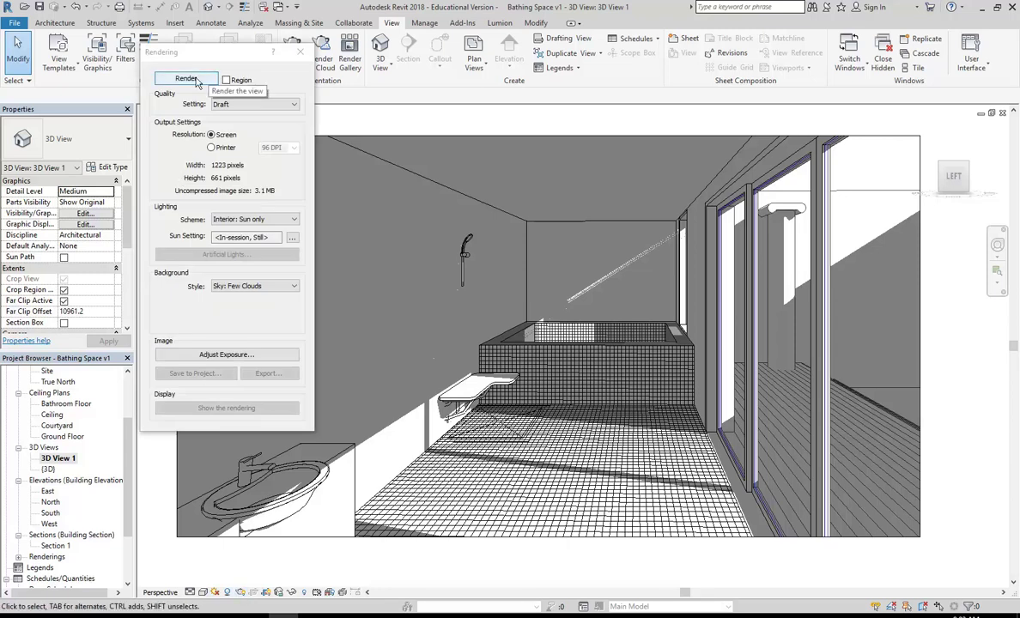
pyautogui.click(299, 51)
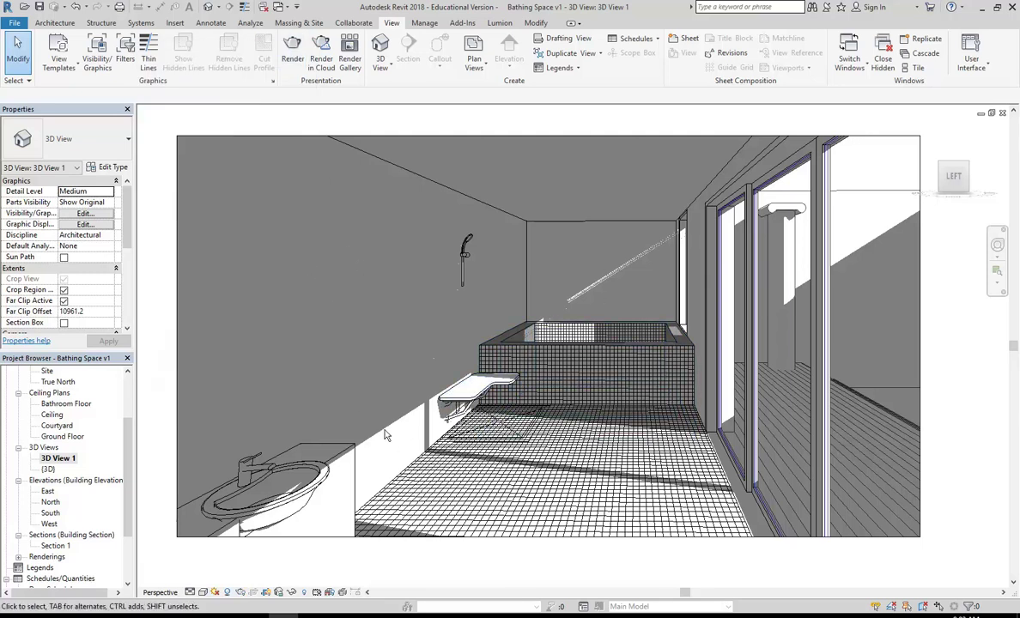
# Start a new sheet in the project and open the family library for loading another titleblock
pyautogui.moveTo(127, 482); pyautogui.dragTo(129, 526)
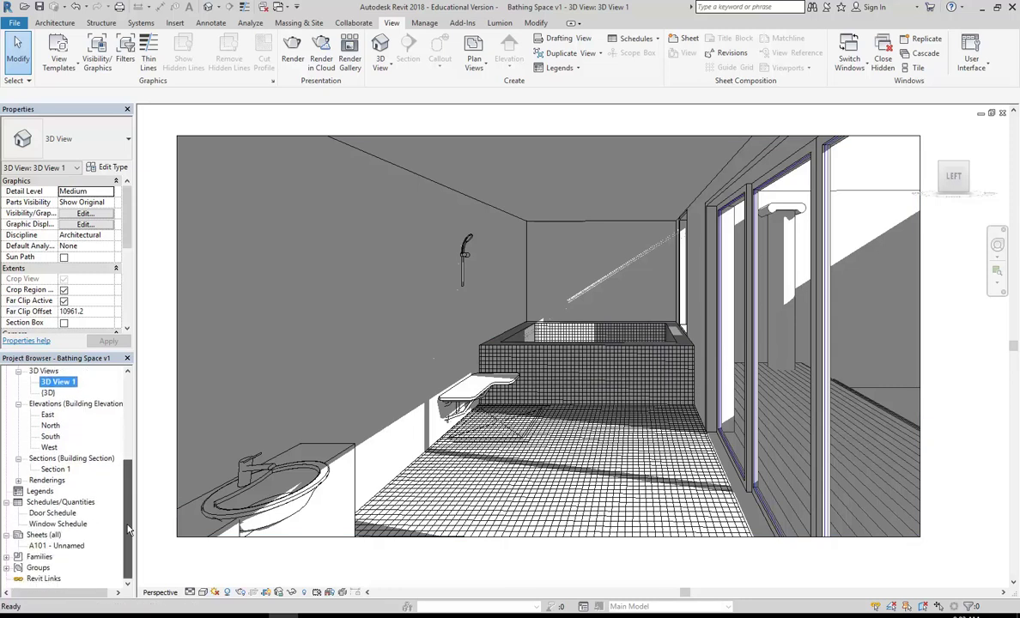
pyautogui.click(45, 536)
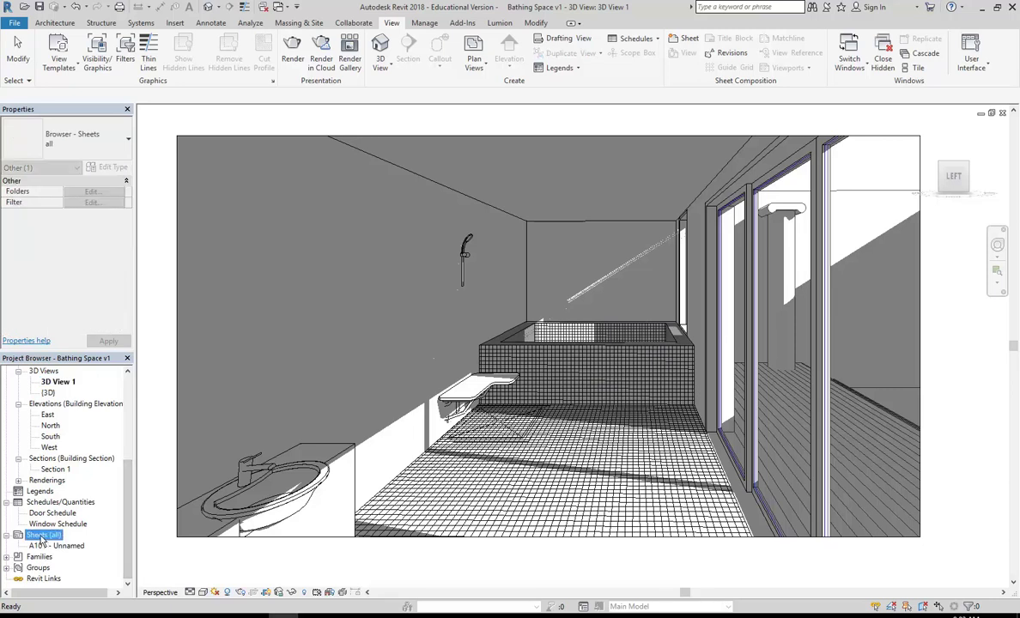
pyautogui.rightClick(42, 538)
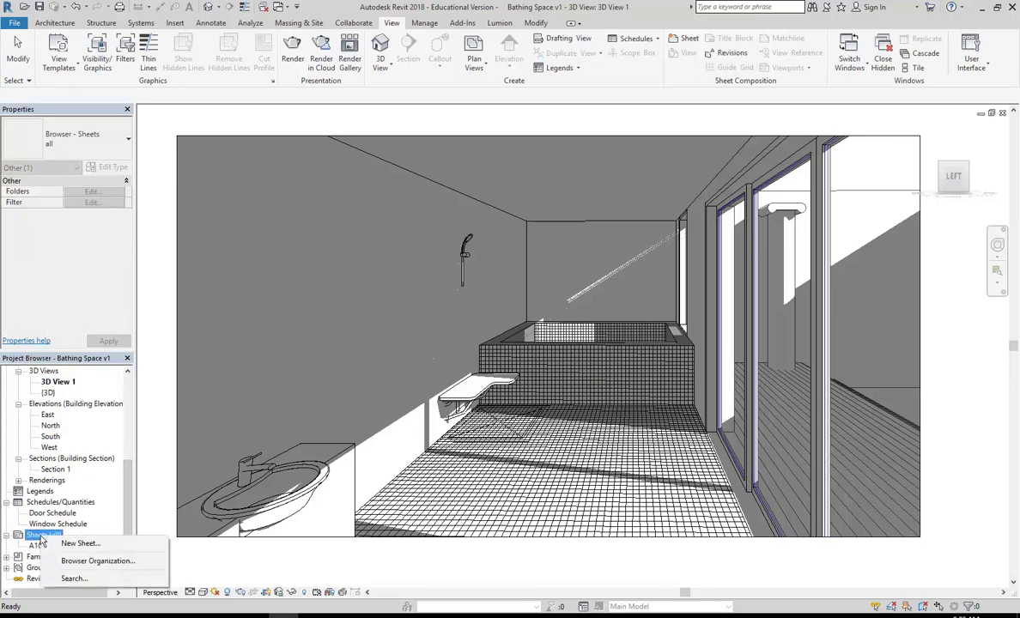
pyautogui.click(127, 511)
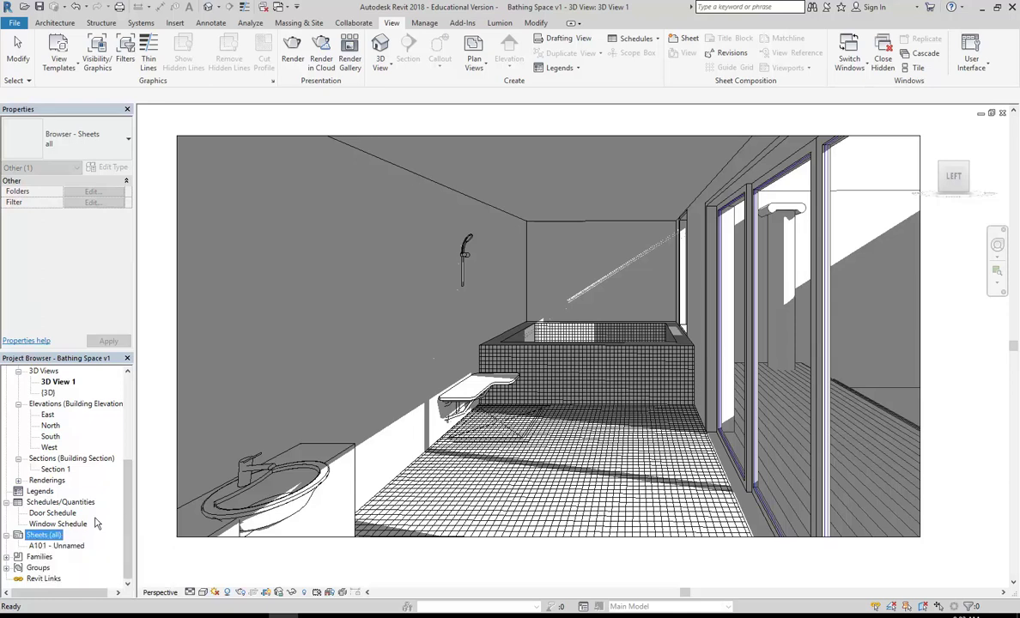
pyautogui.moveTo(127, 521)
pyautogui.mouseDown()
pyautogui.moveTo(129, 468)
pyautogui.moveTo(127, 524)
pyautogui.mouseUp()
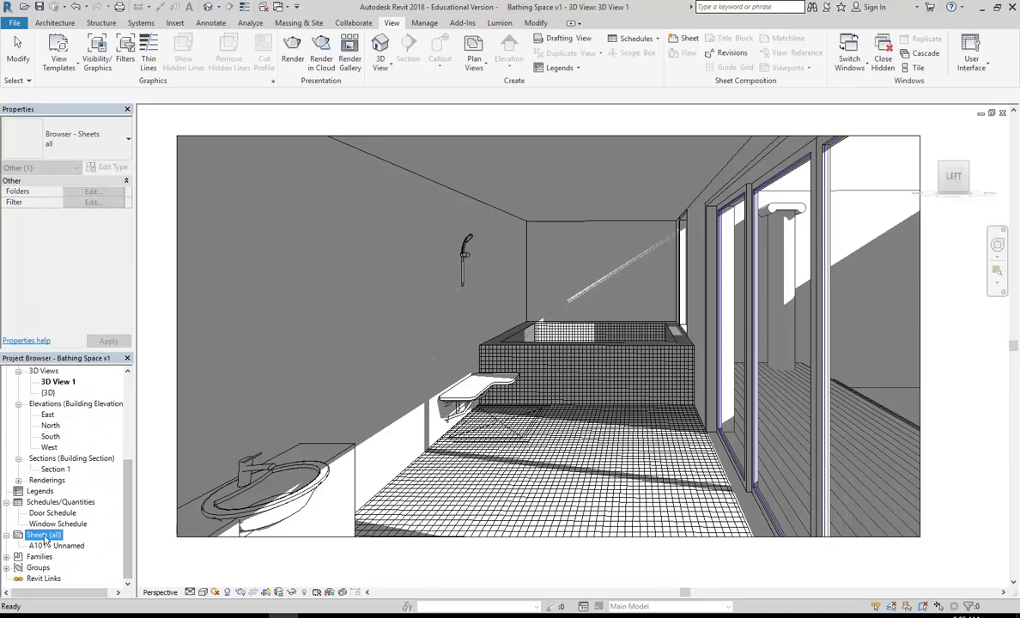
pyautogui.rightClick(46, 536)
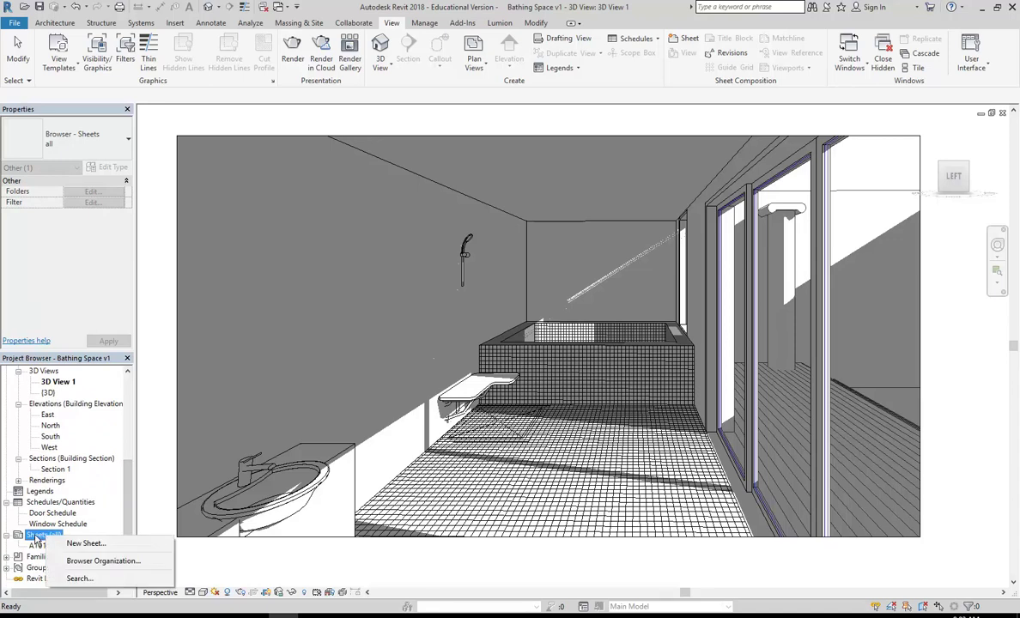
pyautogui.click(84, 545)
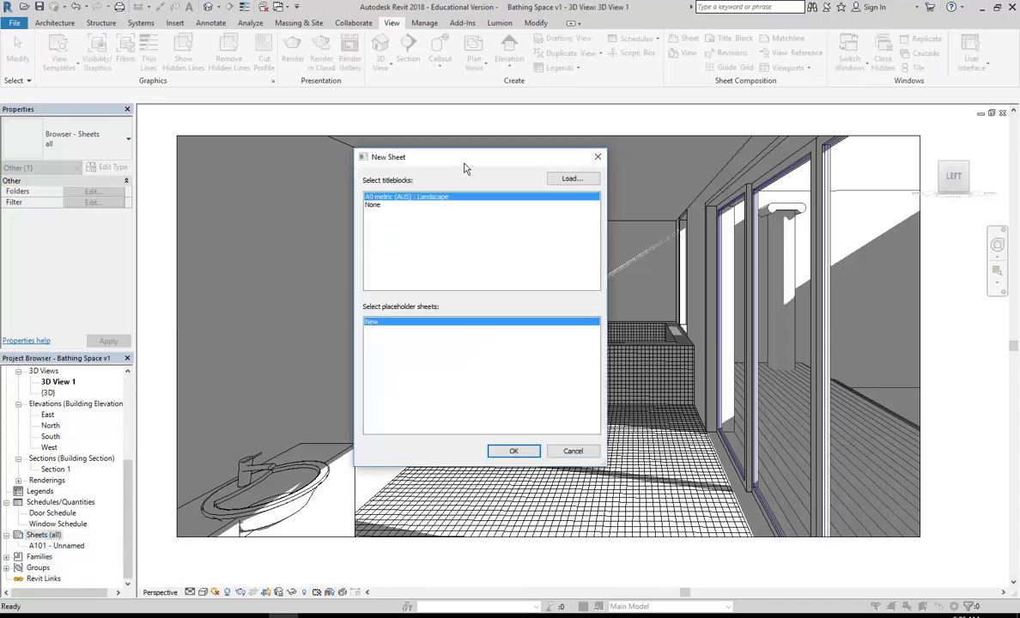
pyautogui.moveTo(465, 161); pyautogui.dragTo(389, 159)
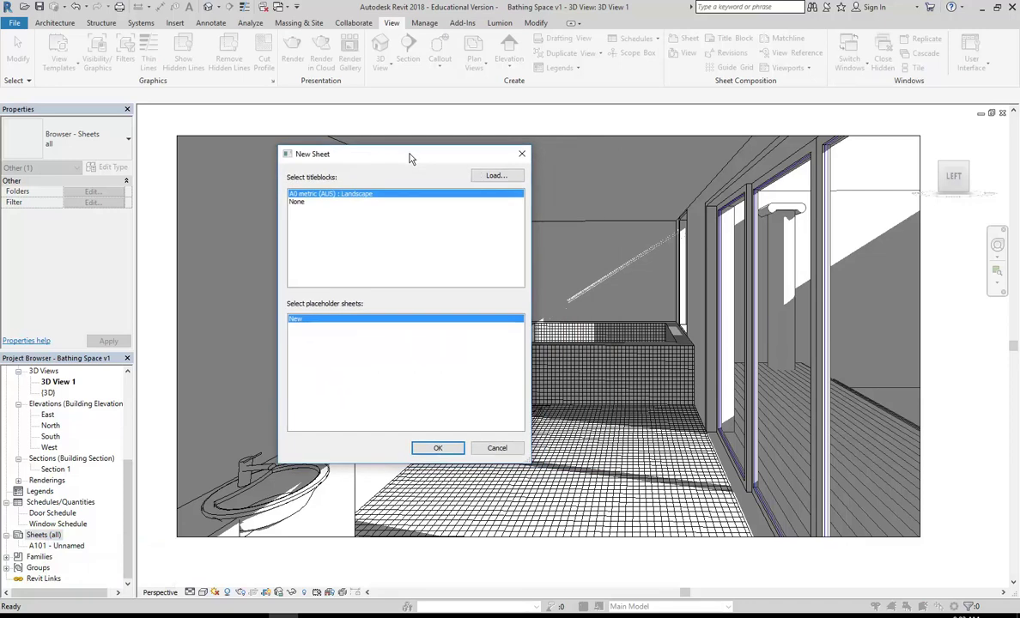
pyautogui.click(498, 177)
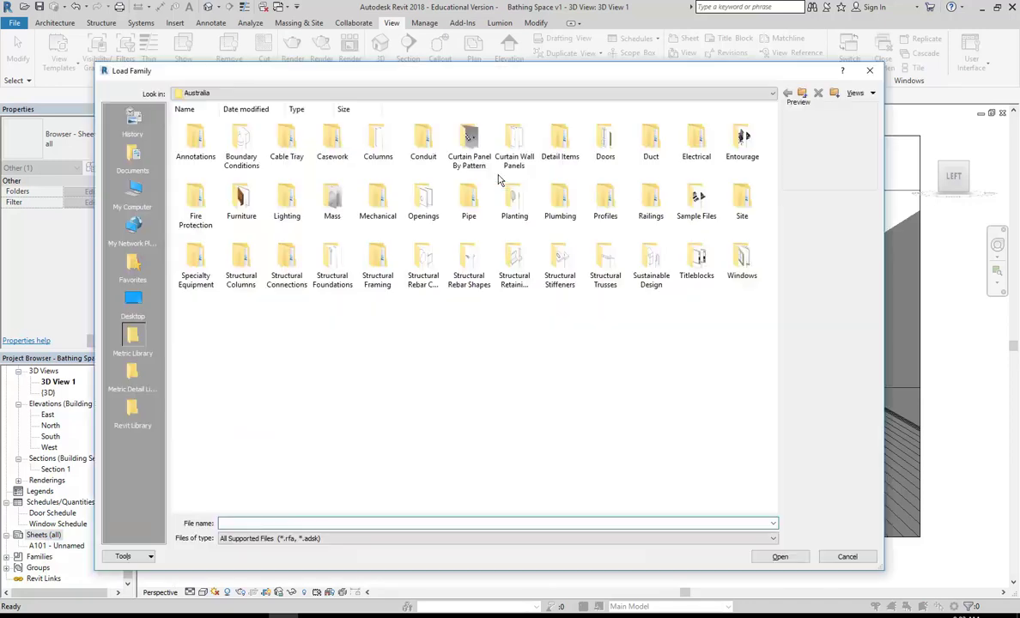
# Try adding the Revit Library folder from EDU_DC_InteriorDesign on the StudentResources (P:) drive to the family browser's shortcuts
pyautogui.click(383, 95)
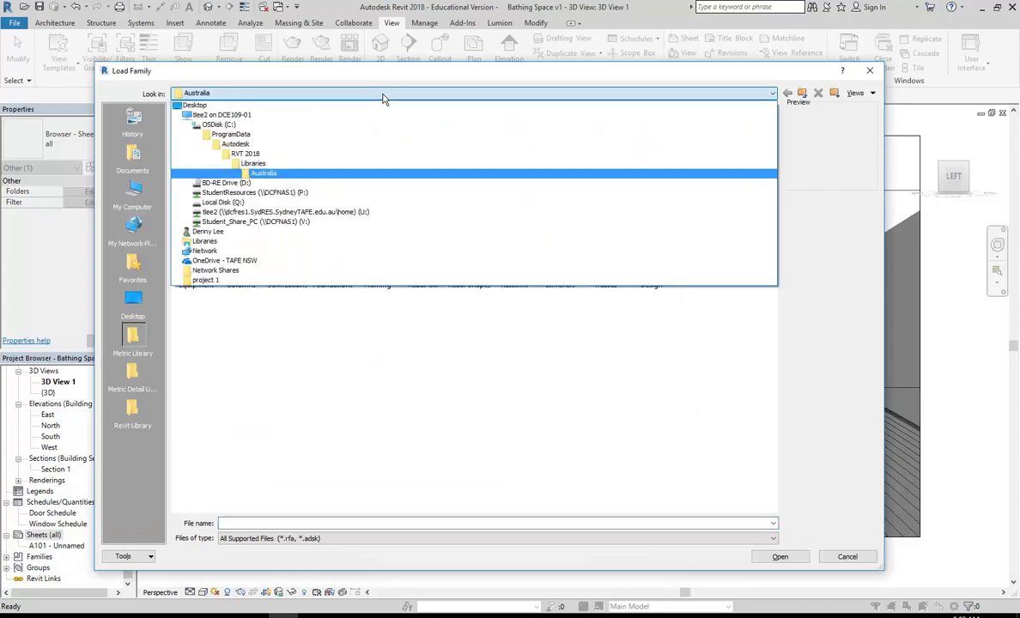
pyautogui.click(279, 195)
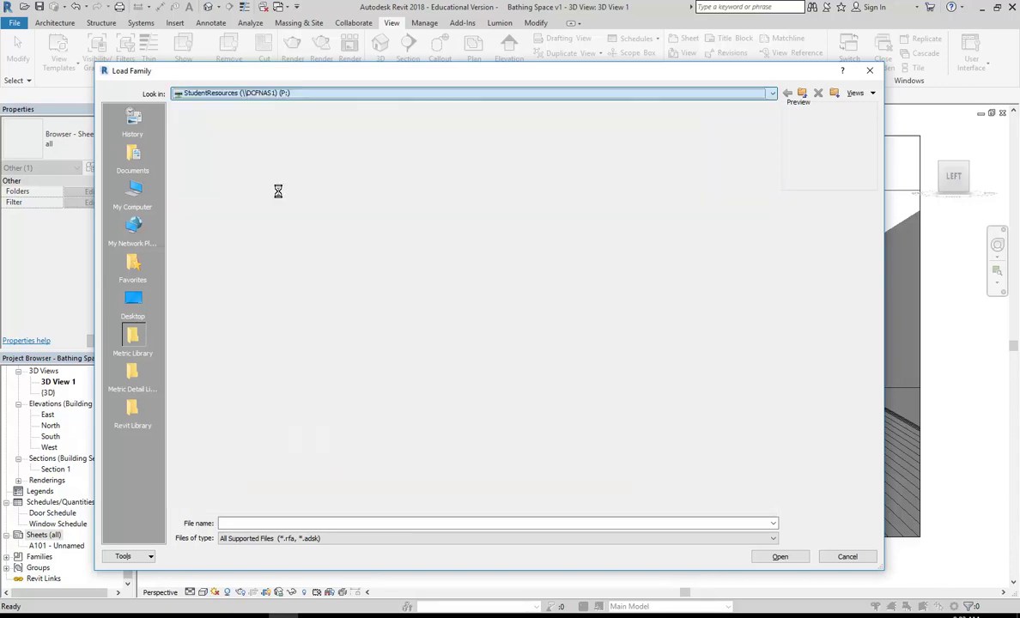
pyautogui.doubleClick(242, 146)
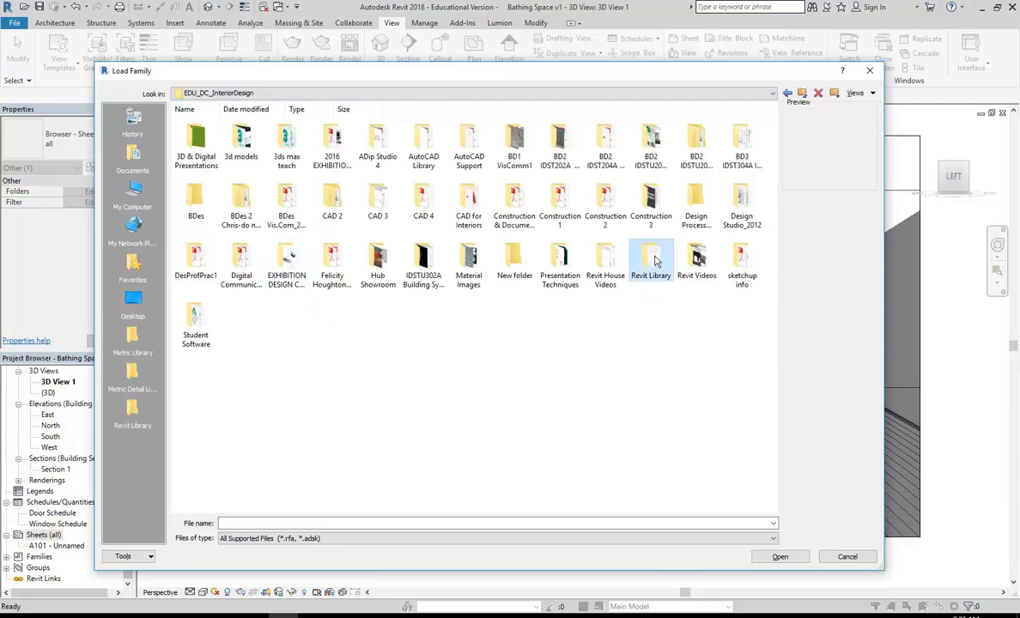
pyautogui.click(649, 262)
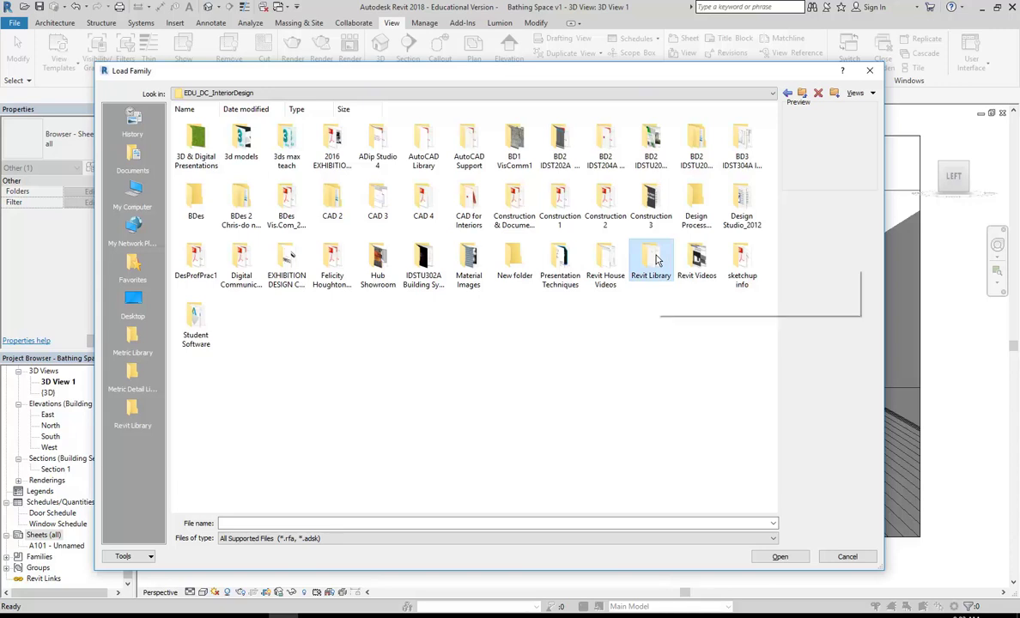
pyautogui.moveTo(644, 269); pyautogui.dragTo(142, 411)
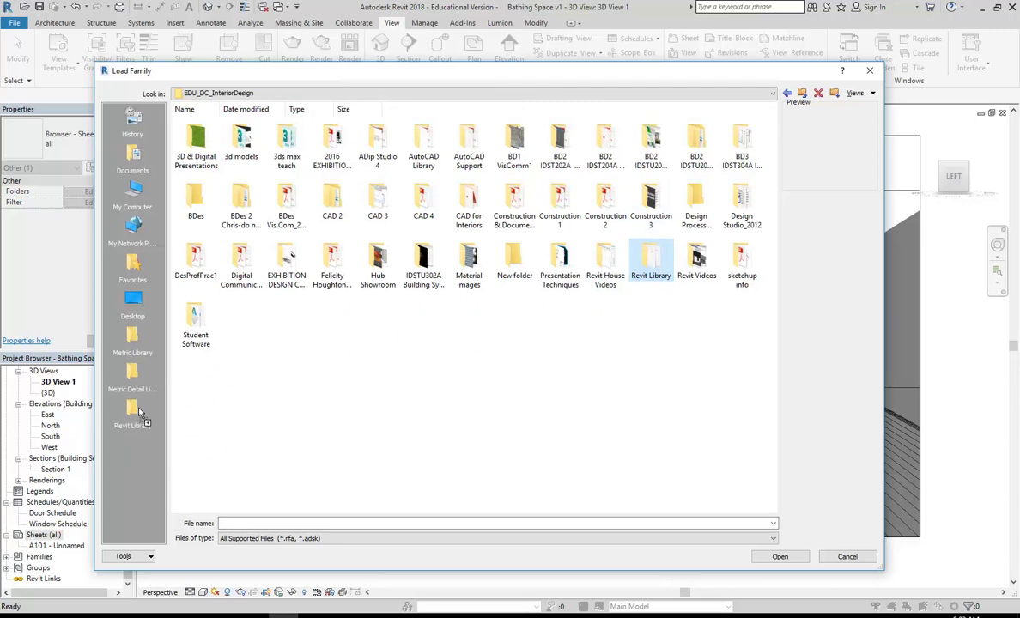
pyautogui.moveTo(133, 452); pyautogui.dragTo(651, 283)
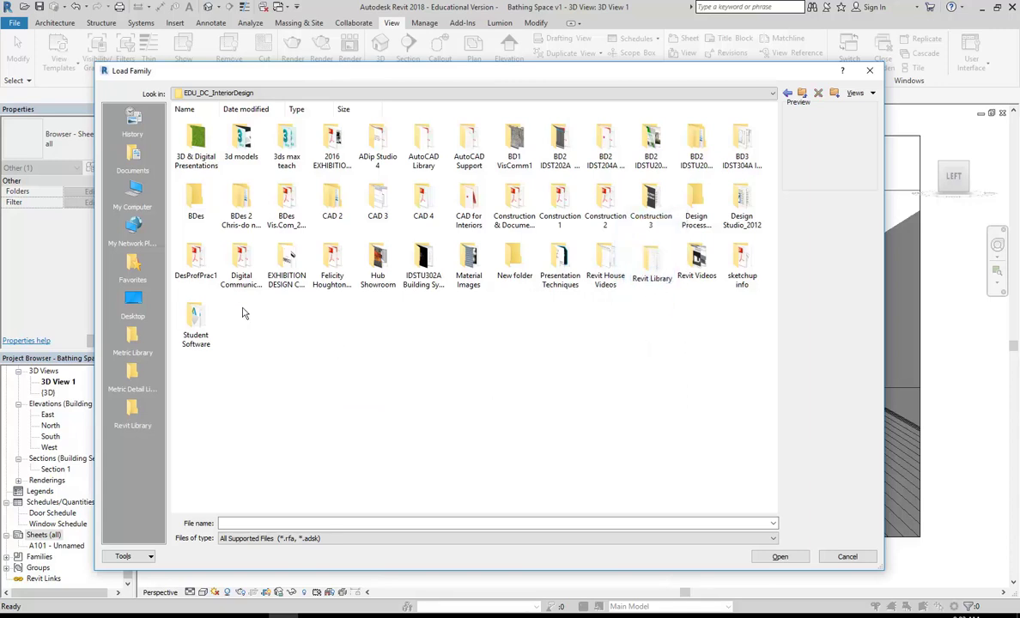
# Load the A3 metric (DCE 2012) titleblock from the Revit Library's Titleblocks folder and create the sheet with it
pyautogui.click(133, 412)
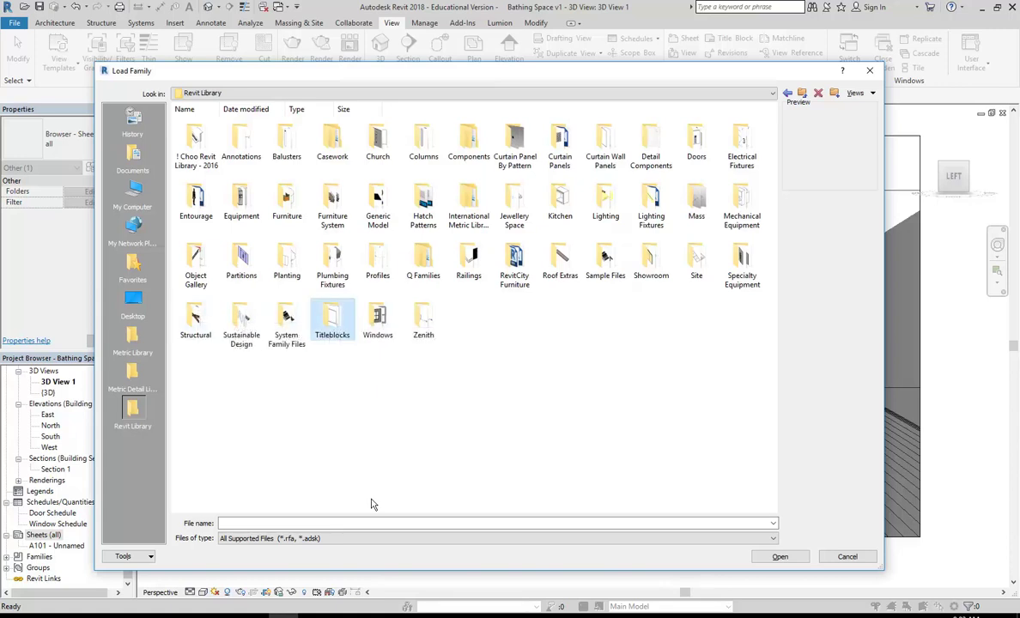
pyautogui.doubleClick(334, 316)
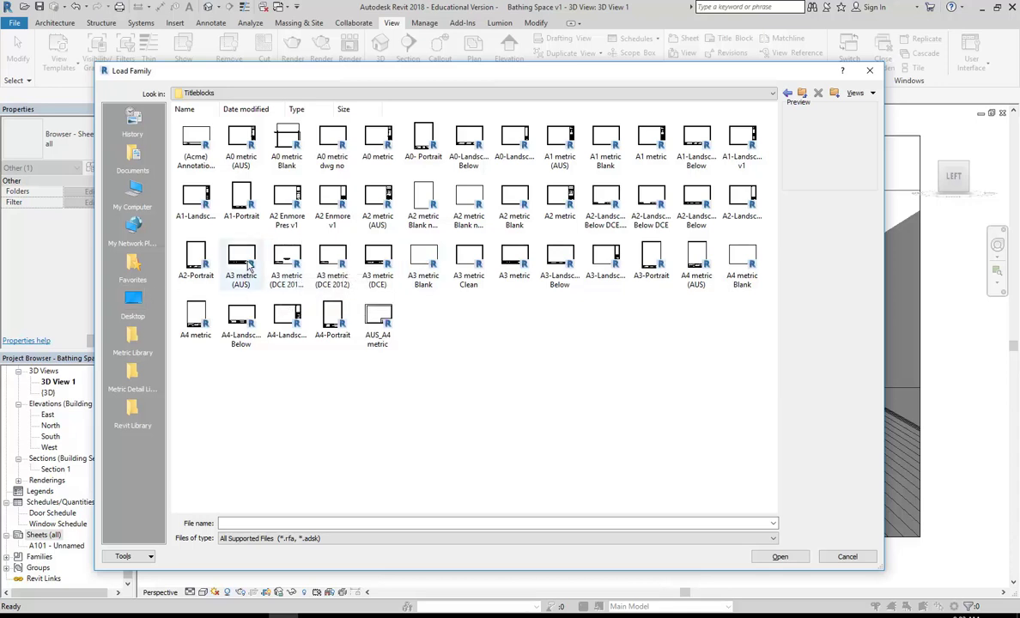
pyautogui.click(334, 263)
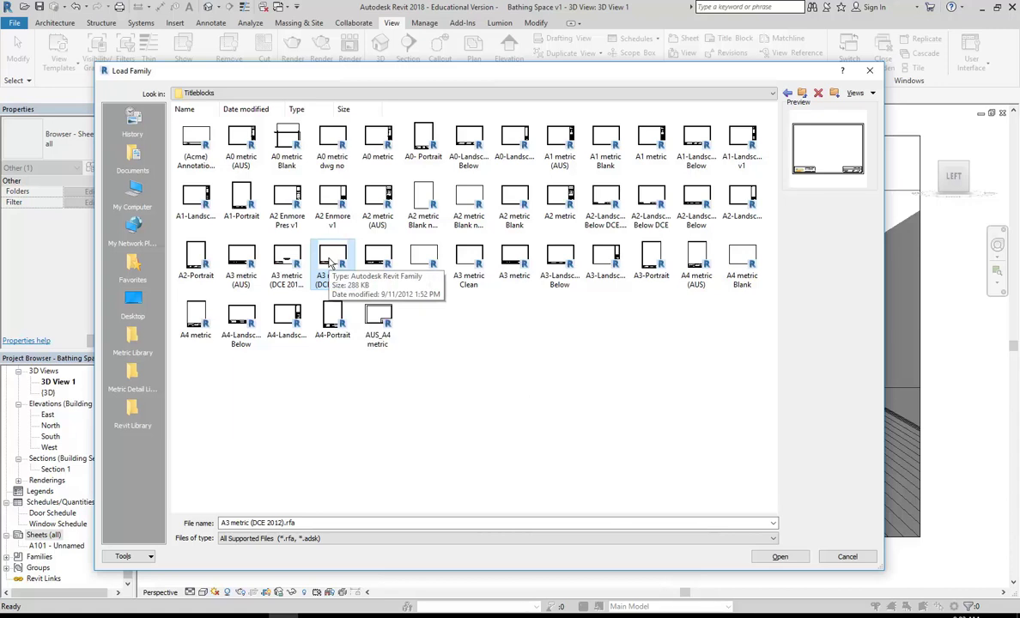
pyautogui.click(516, 267)
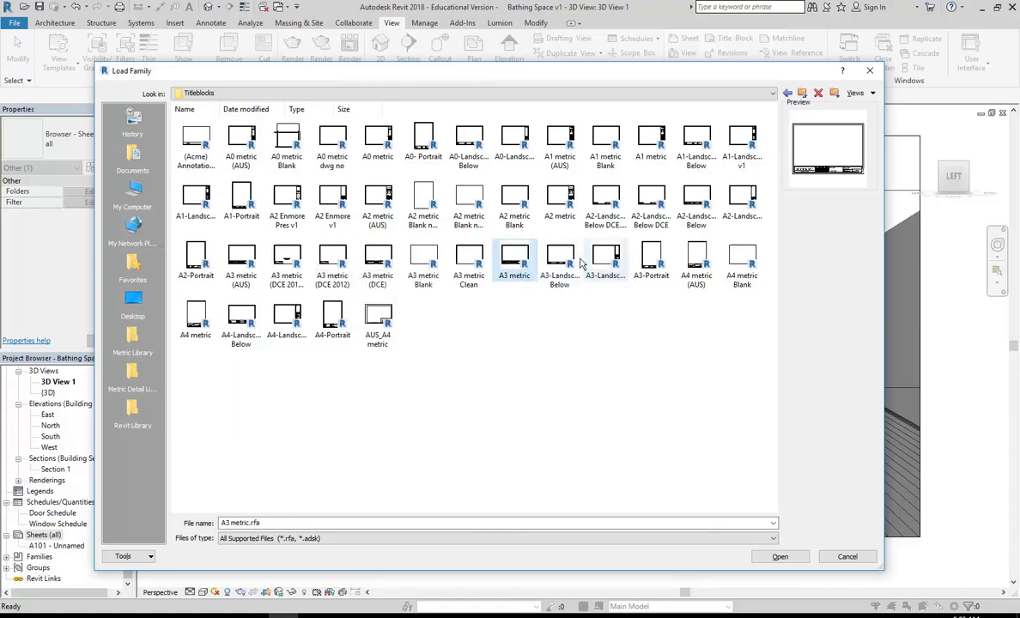
pyautogui.click(559, 259)
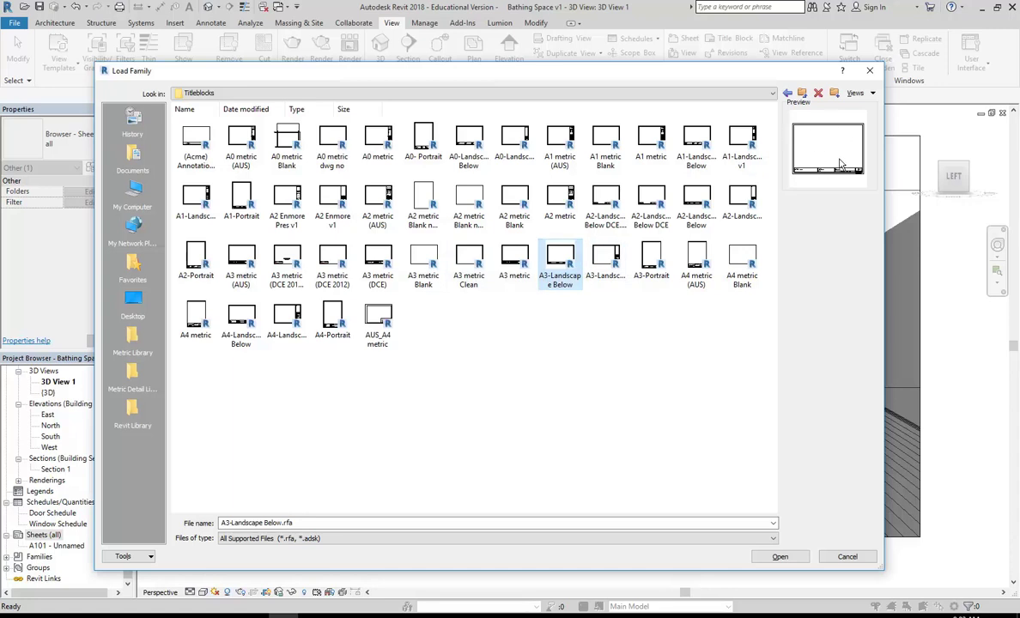
pyautogui.click(609, 266)
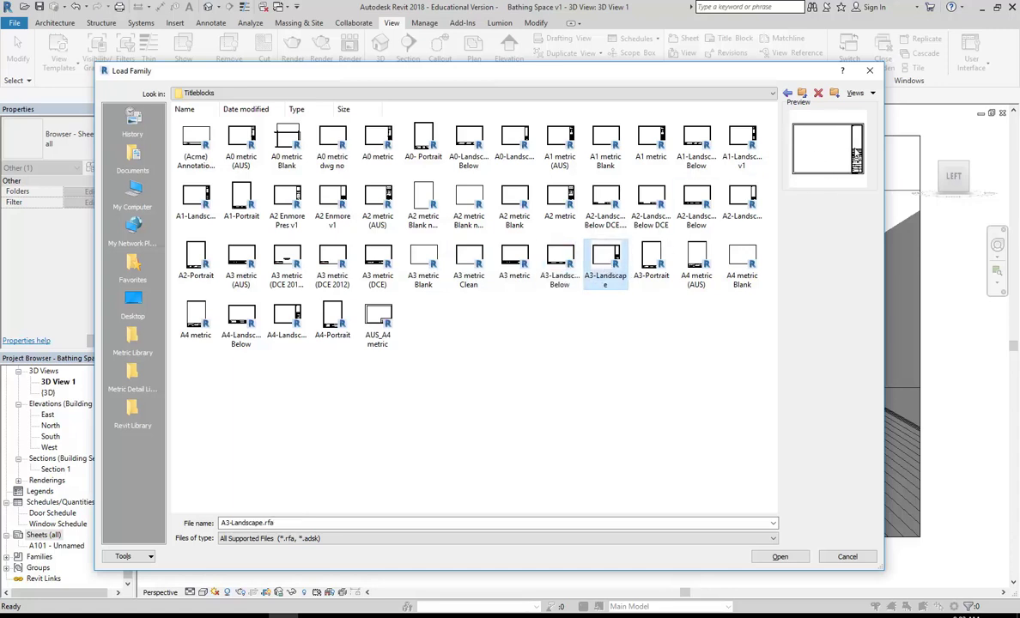
pyautogui.click(340, 276)
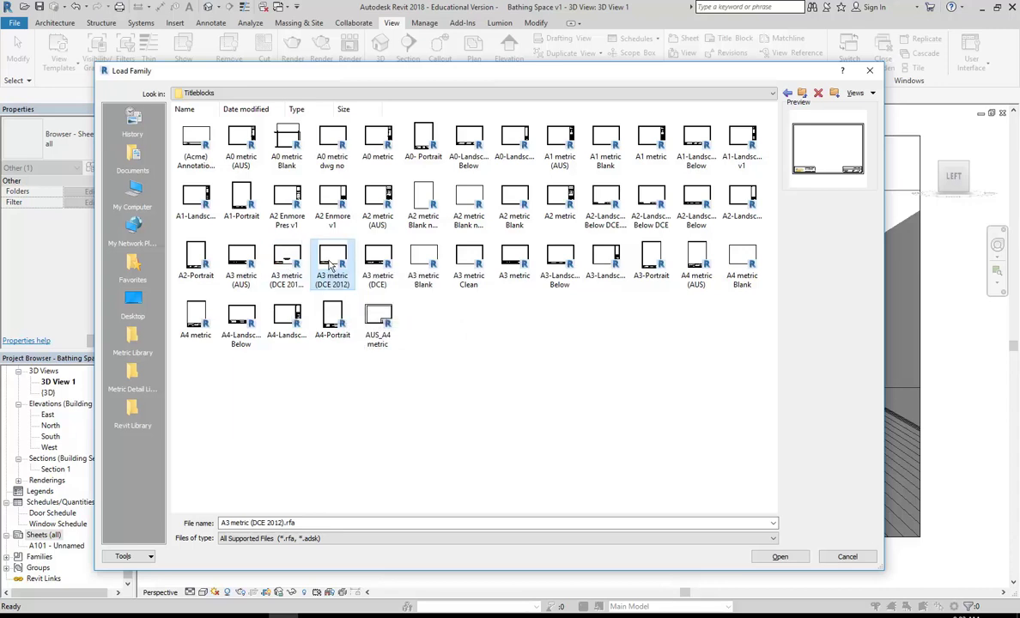
pyautogui.doubleClick(329, 266)
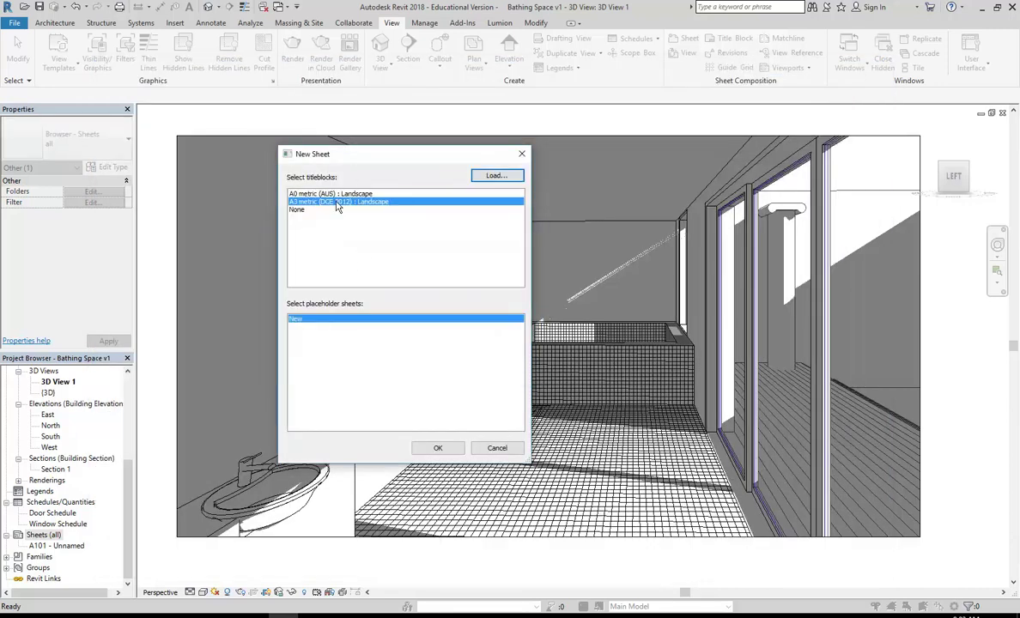
pyautogui.click(435, 448)
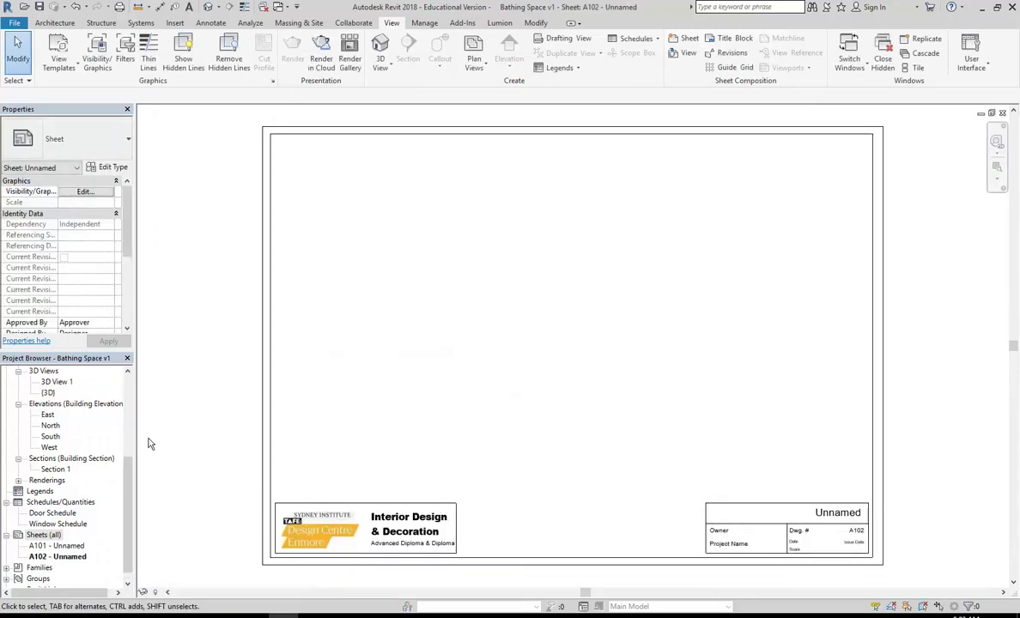
# Place the 3D View 1 perspective on the new A3 sheet, roughly centred above the title block
pyautogui.scroll(5, 74, 519)
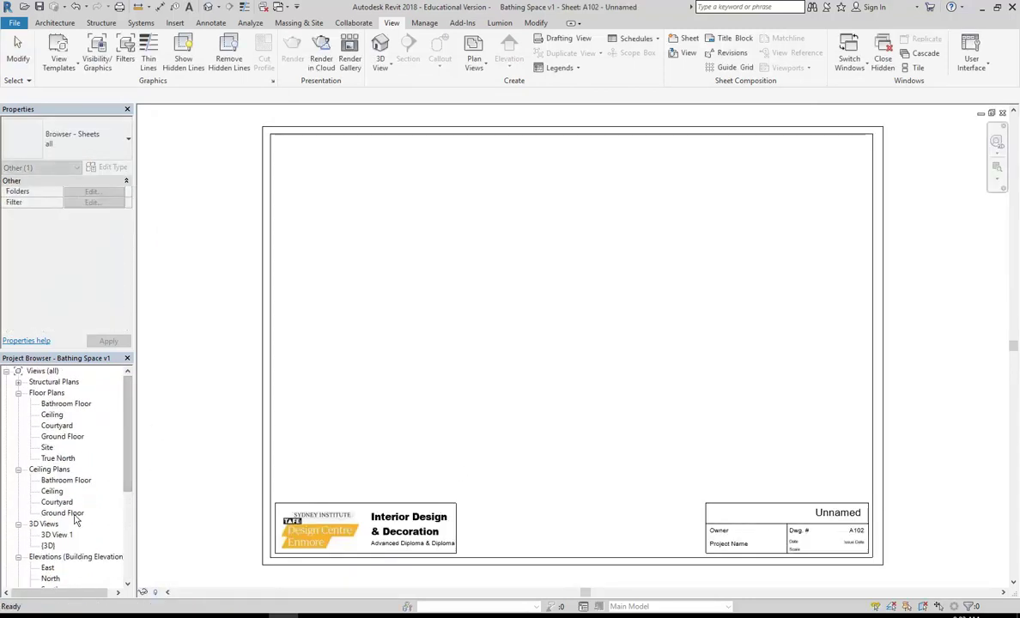
pyautogui.scroll(-2, 127, 444)
pyautogui.click(57, 491)
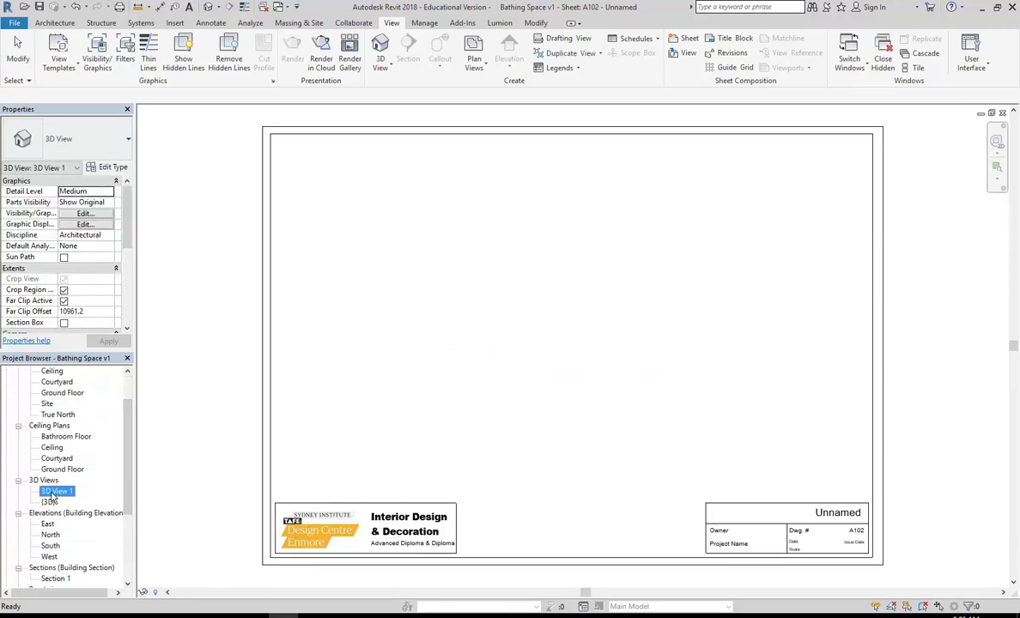
pyautogui.moveTo(52, 496); pyautogui.dragTo(538, 296)
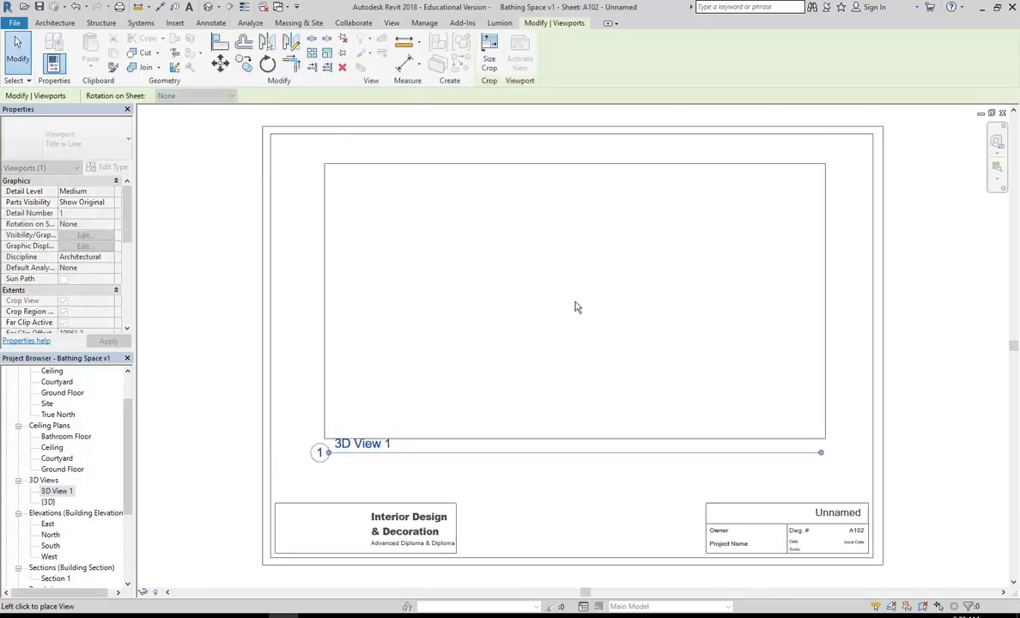
pyautogui.click(581, 308)
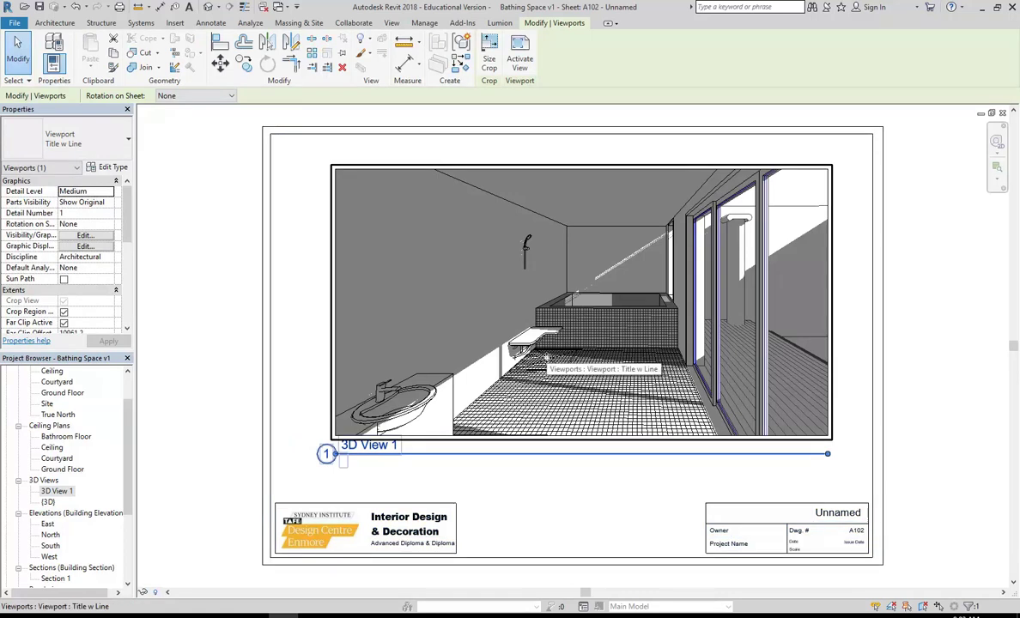
pyautogui.moveTo(550, 355); pyautogui.dragTo(546, 357)
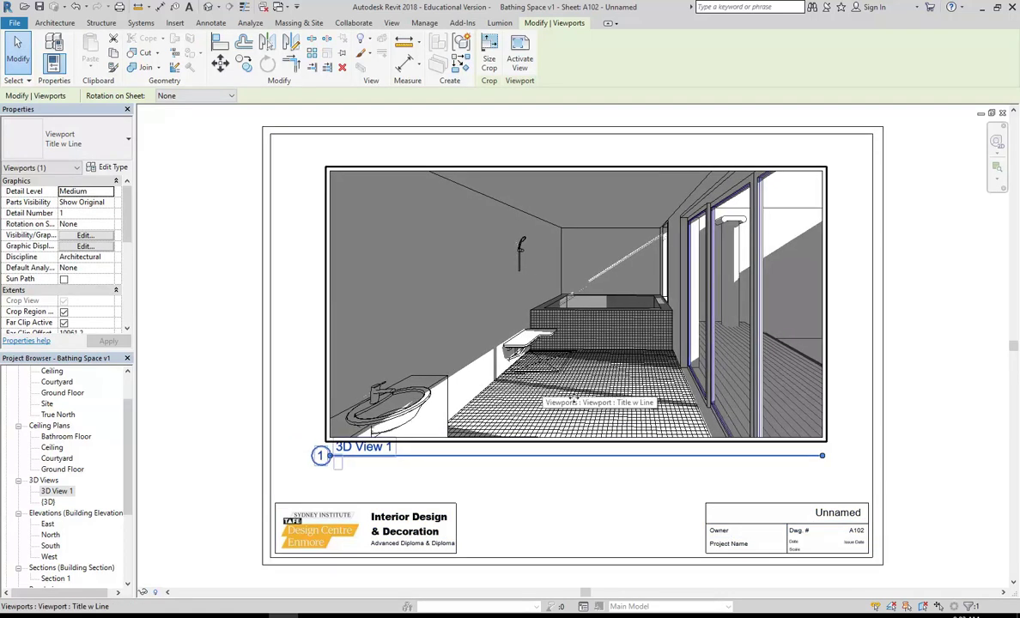
pyautogui.click(605, 499)
pyautogui.moveTo(552, 442); pyautogui.dragTo(541, 435, button='middle')
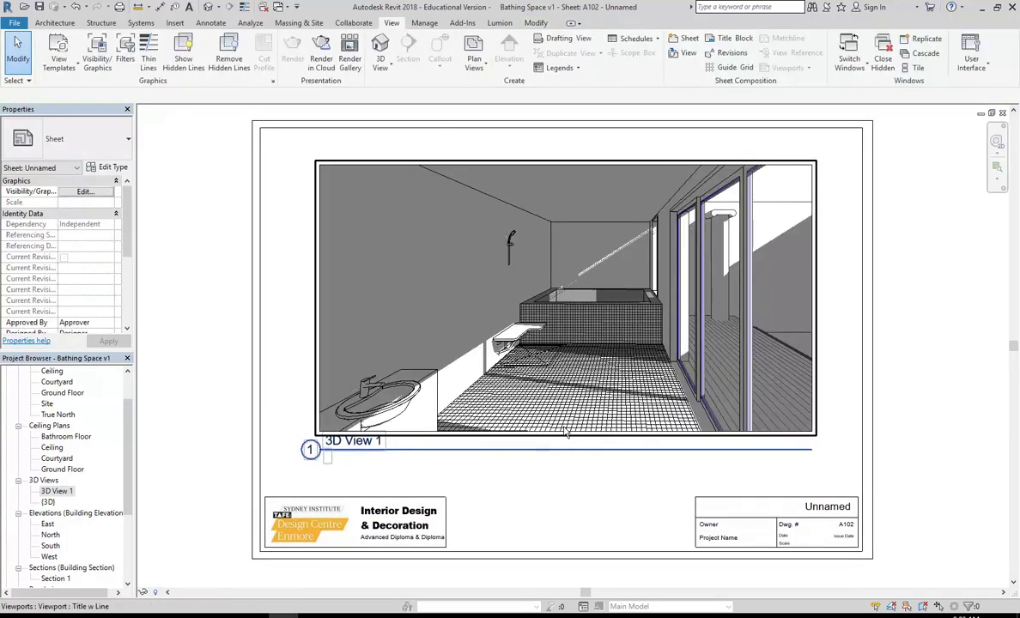
# Create another new sheet using the A3 metric (DCE 2012) : Landscape titleblock
pyautogui.moveTo(123, 408); pyautogui.dragTo(120, 522)
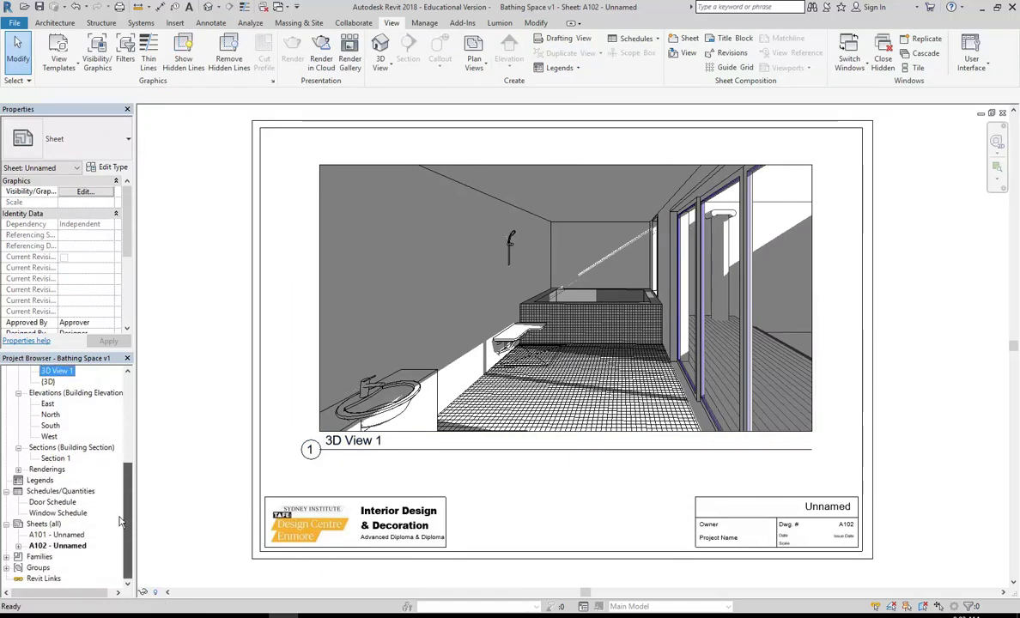
pyautogui.rightClick(42, 524)
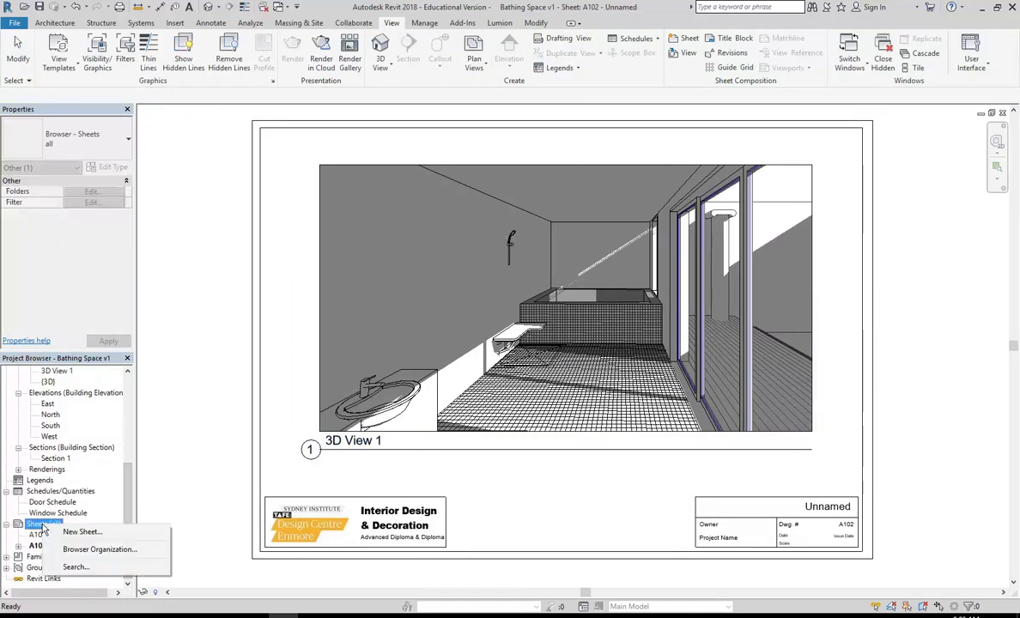
pyautogui.click(84, 532)
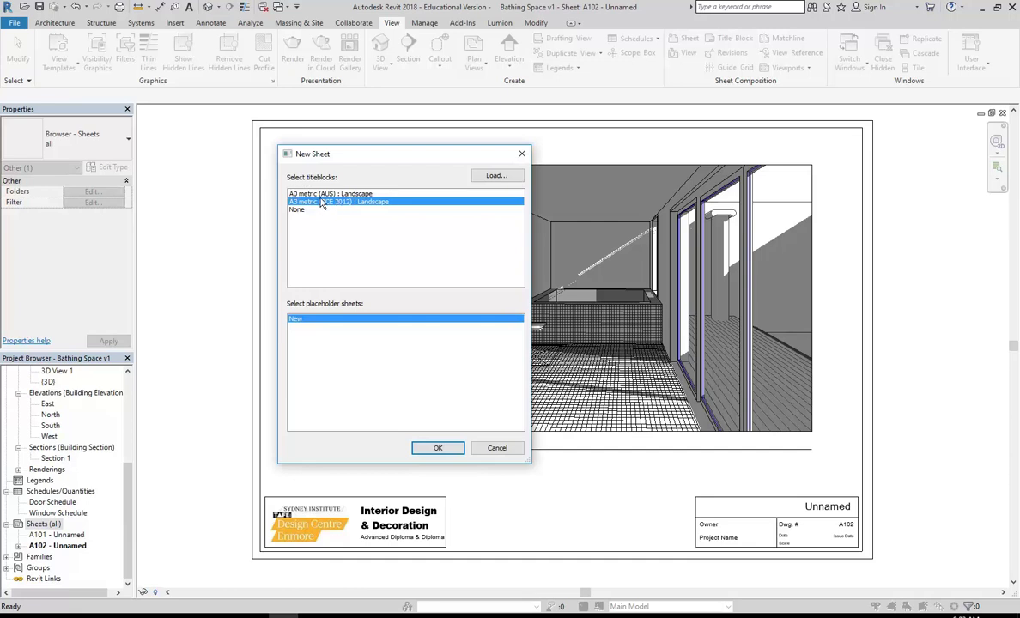
pyautogui.click(437, 447)
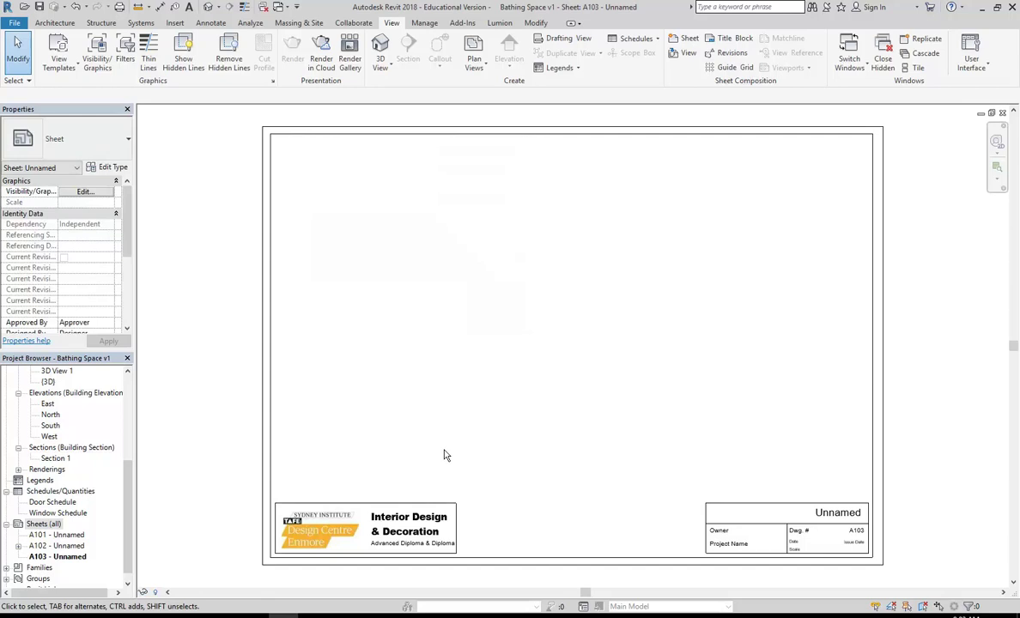
# Open the Bathroom Floor plan from the project's floor plans
pyautogui.moveTo(129, 523); pyautogui.dragTo(132, 436)
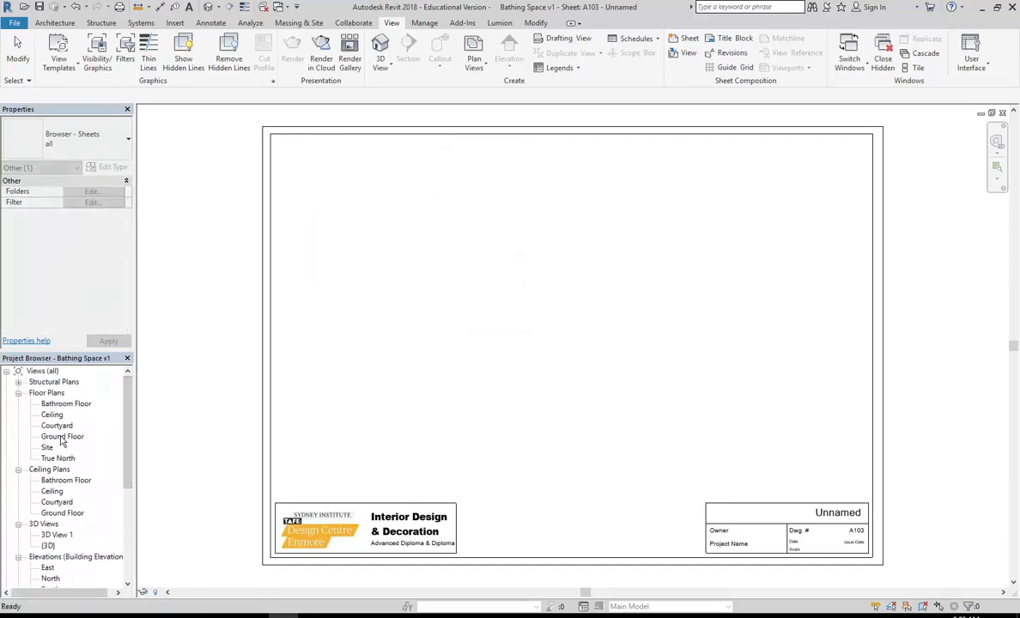
pyautogui.doubleClick(60, 406)
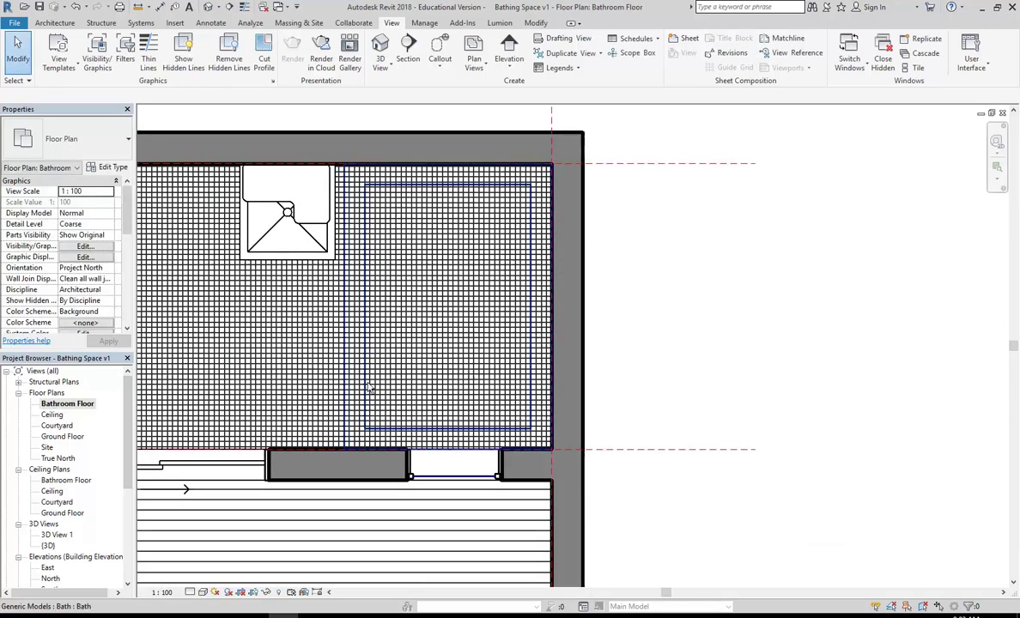
pyautogui.scroll(-5, 326, 385)
pyautogui.scroll(-4, 519, 389)
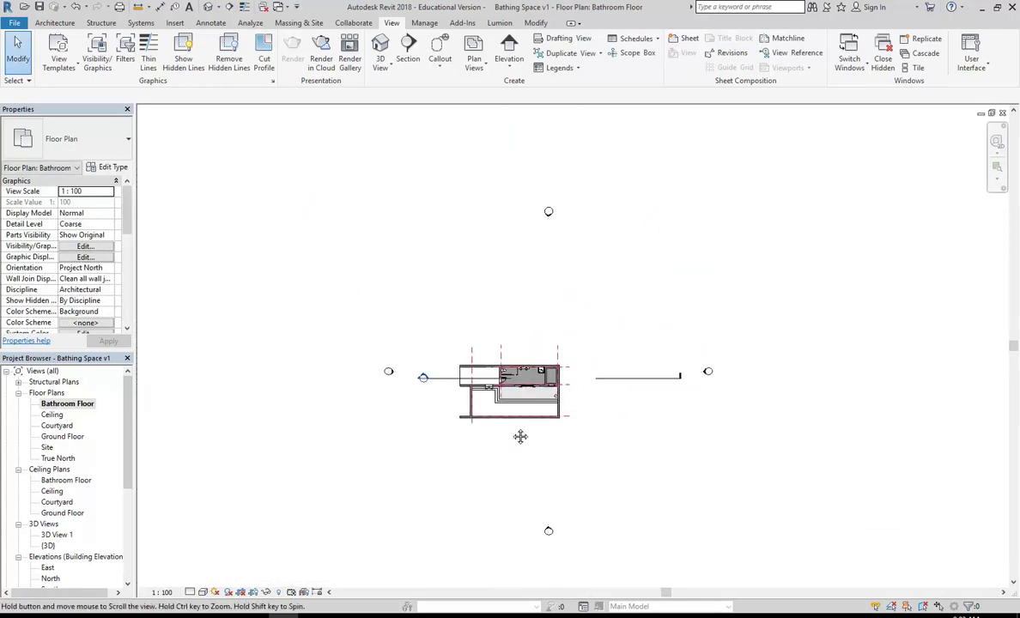
pyautogui.moveTo(482, 450); pyautogui.dragTo(468, 458, button='middle')
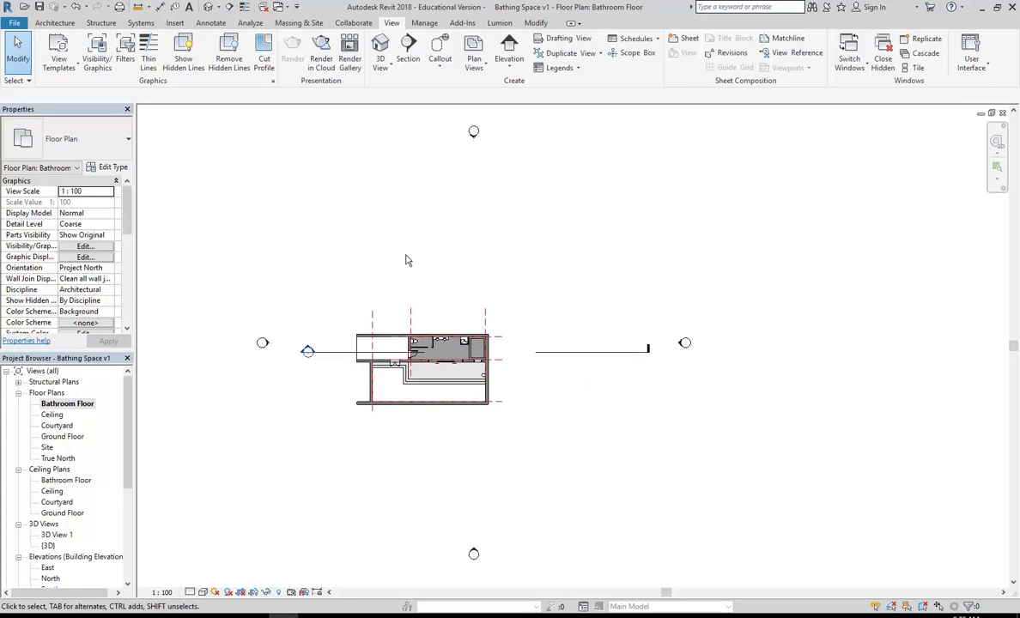
pyautogui.scroll(-2, 409, 263)
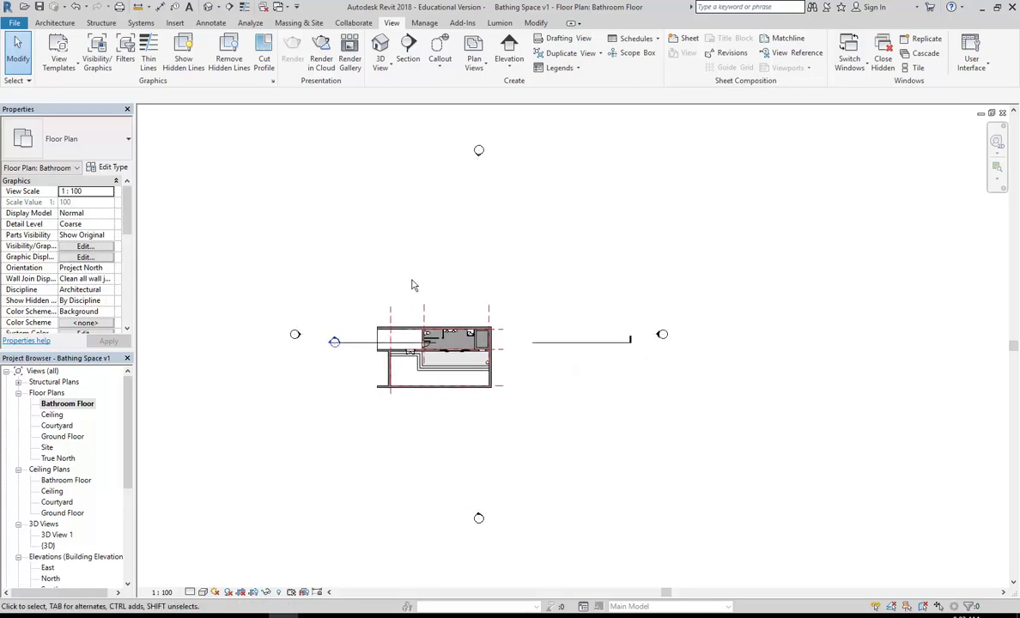
# Examine the elevation markers and the section head surrounding the building in the Bathroom Floor plan
pyautogui.moveTo(420, 131); pyautogui.dragTo(513, 190)
pyautogui.click(440, 190)
pyautogui.moveTo(419, 121); pyautogui.dragTo(487, 180)
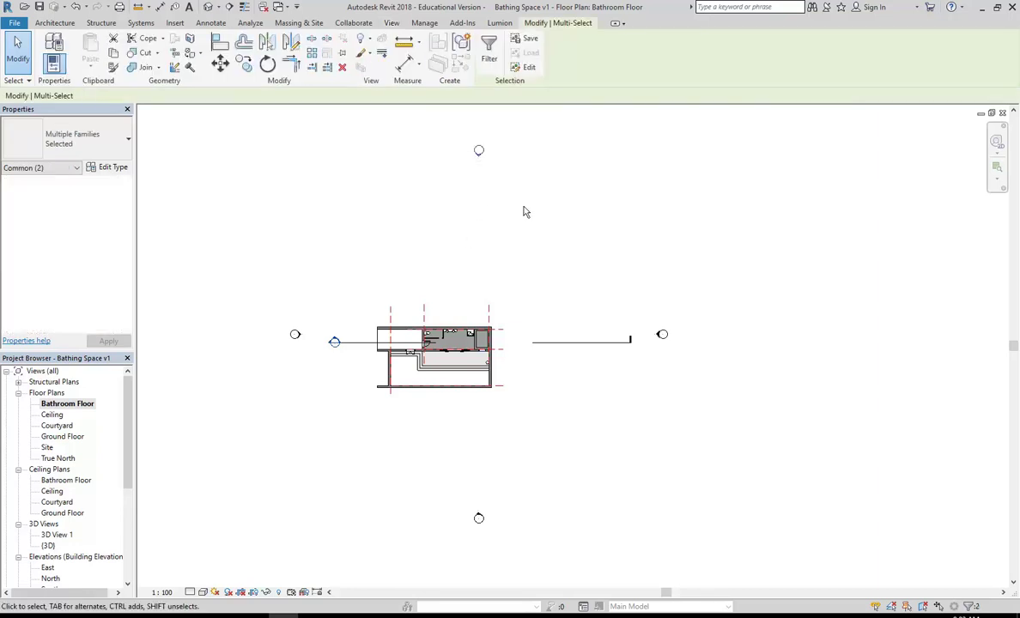
pyautogui.click(417, 160)
pyautogui.click(478, 151)
pyautogui.click(478, 242)
pyautogui.scroll(6, 474, 141)
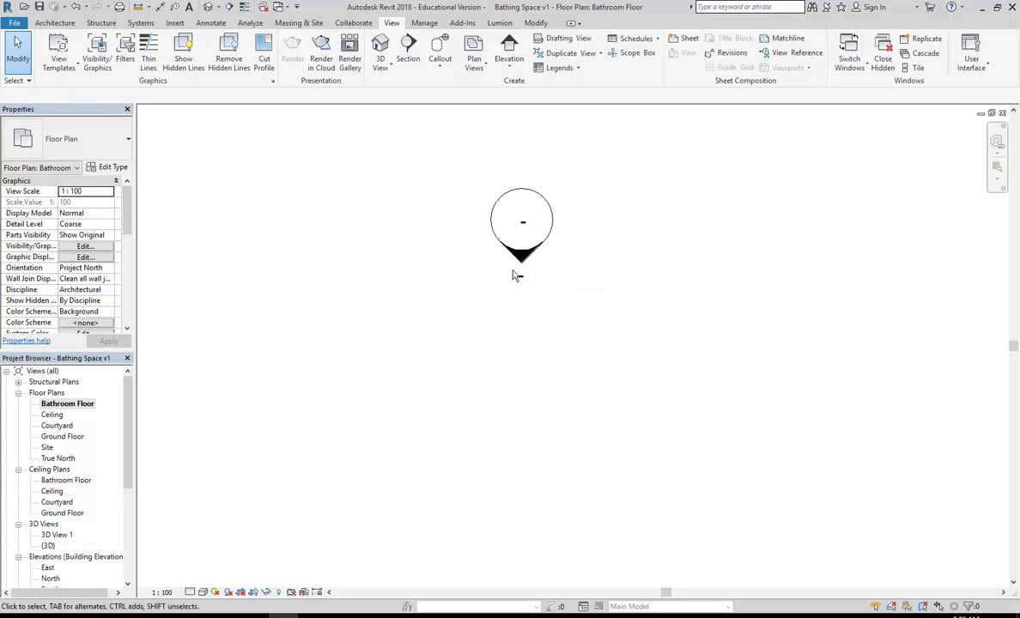
pyautogui.scroll(-3, 520, 280)
pyautogui.moveTo(419, 388)
pyautogui.mouseDown(button='middle')
pyautogui.moveTo(470, 284)
pyautogui.moveTo(421, 352)
pyautogui.mouseUp(button='middle')
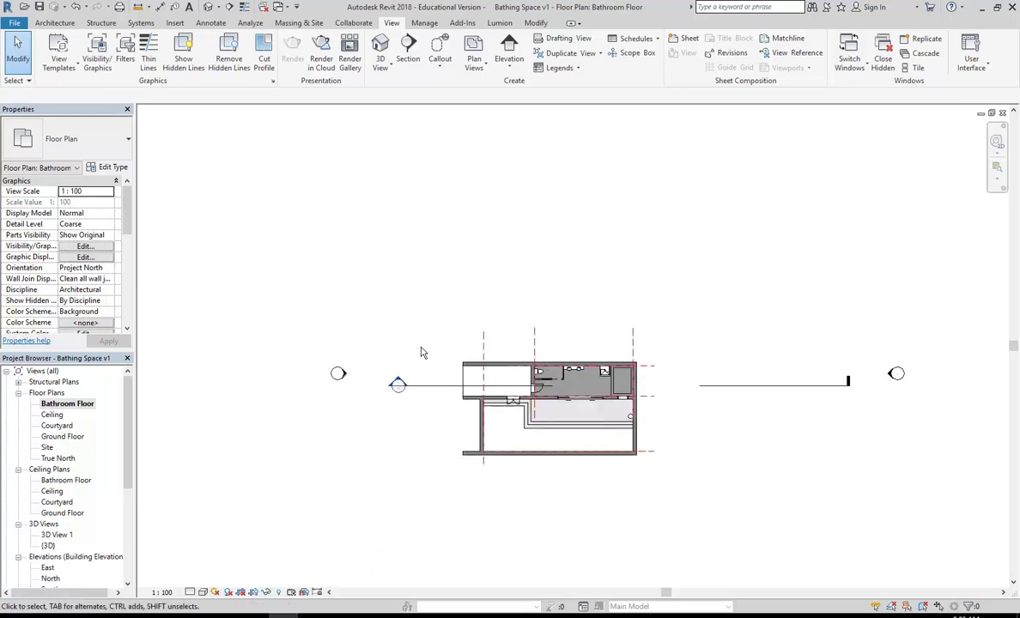
pyautogui.scroll(5, 364, 464)
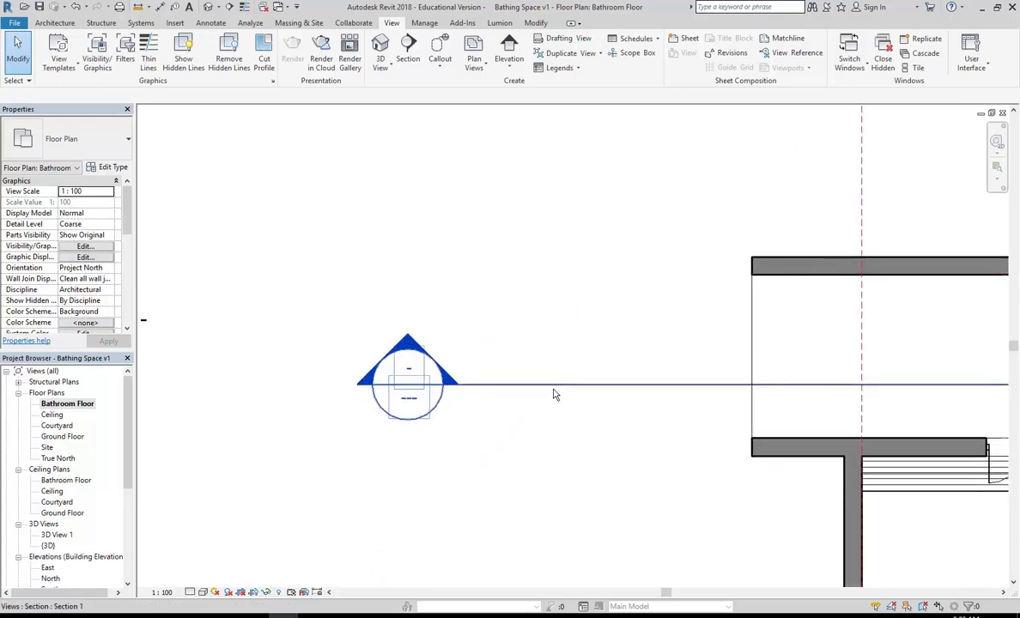
pyautogui.scroll(-4, 414, 315)
pyautogui.moveTo(432, 357); pyautogui.dragTo(372, 529, button='middle')
pyautogui.moveTo(566, 181); pyautogui.dragTo(437, 412, button='middle')
pyautogui.scroll(5, 472, 335)
# Hide the entire elevation marker category in the Bathroom Floor plan, starting from the marker above the building
pyautogui.click(455, 378)
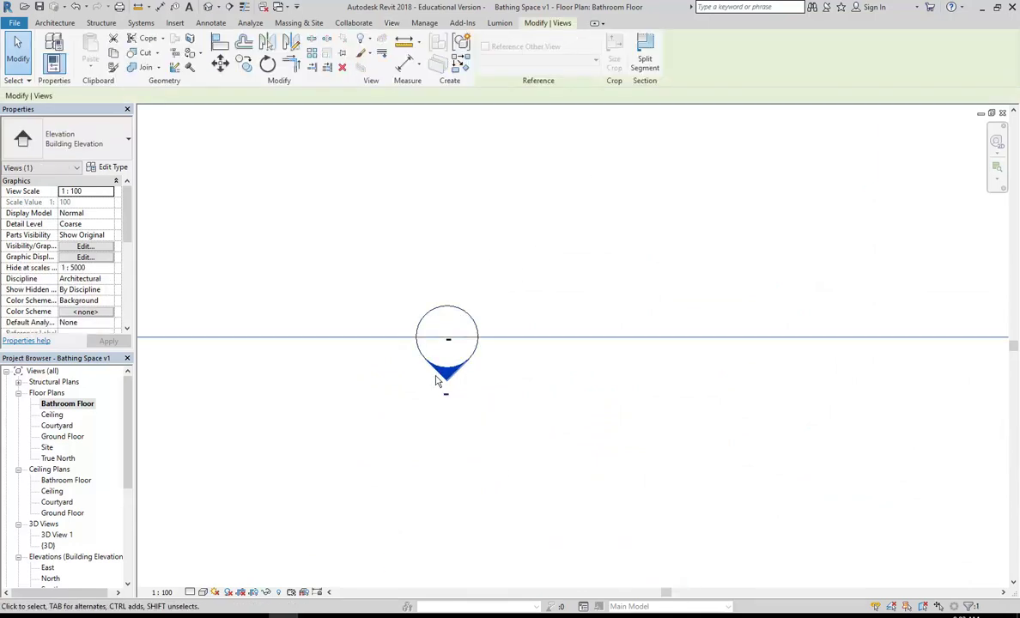
pyautogui.click(459, 307)
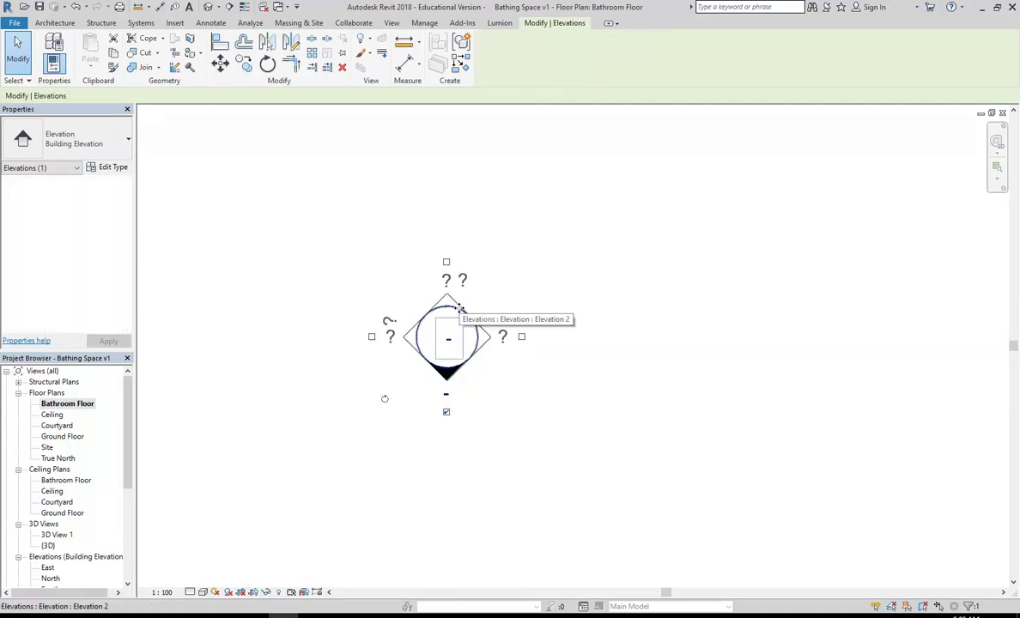
pyautogui.scroll(-5, 458, 306)
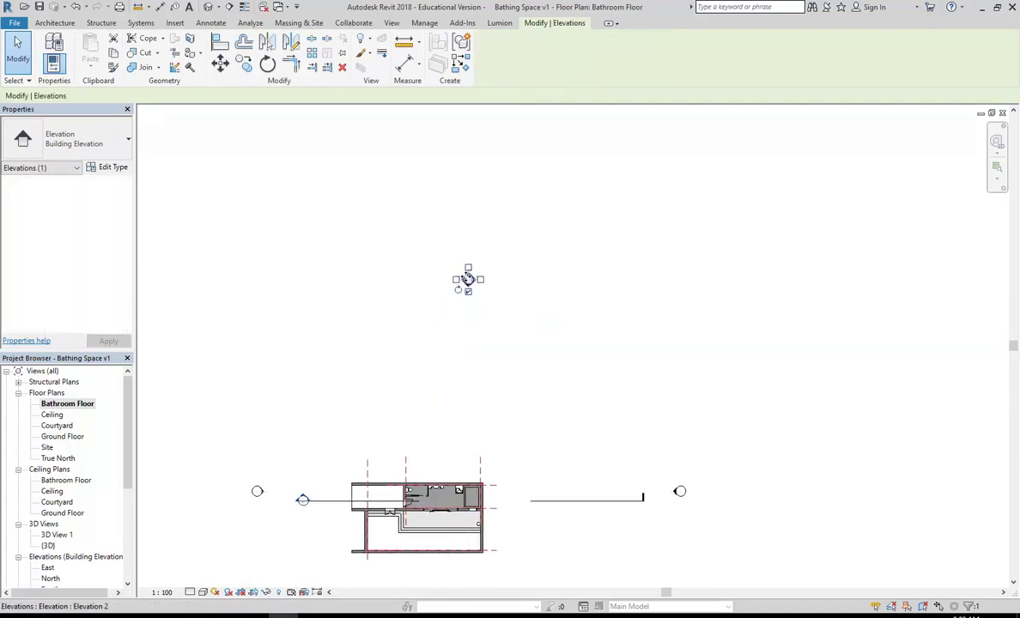
pyautogui.rightClick(468, 279)
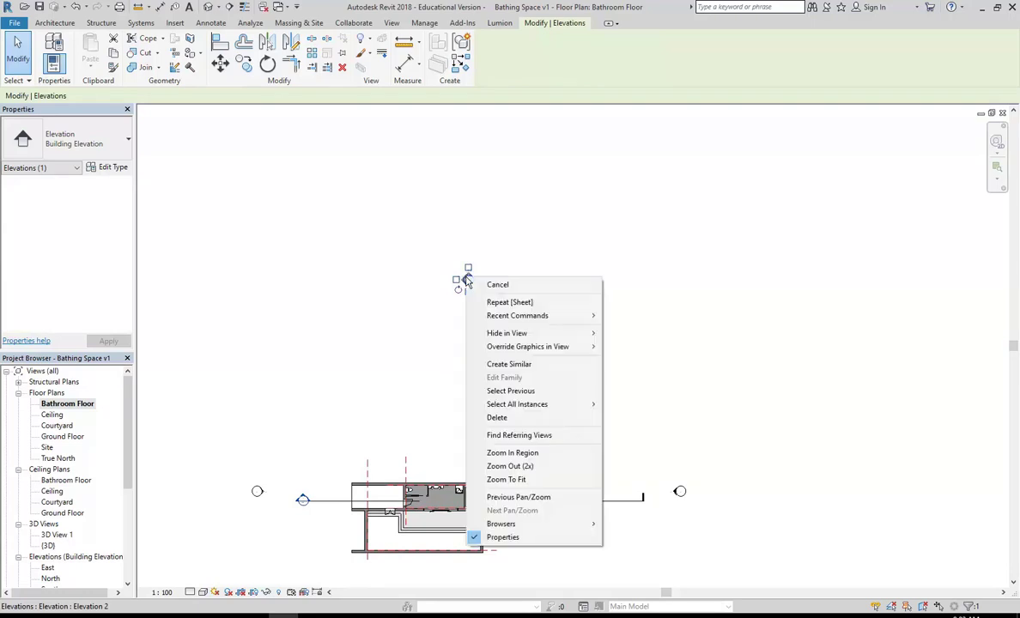
pyautogui.moveTo(507, 333)
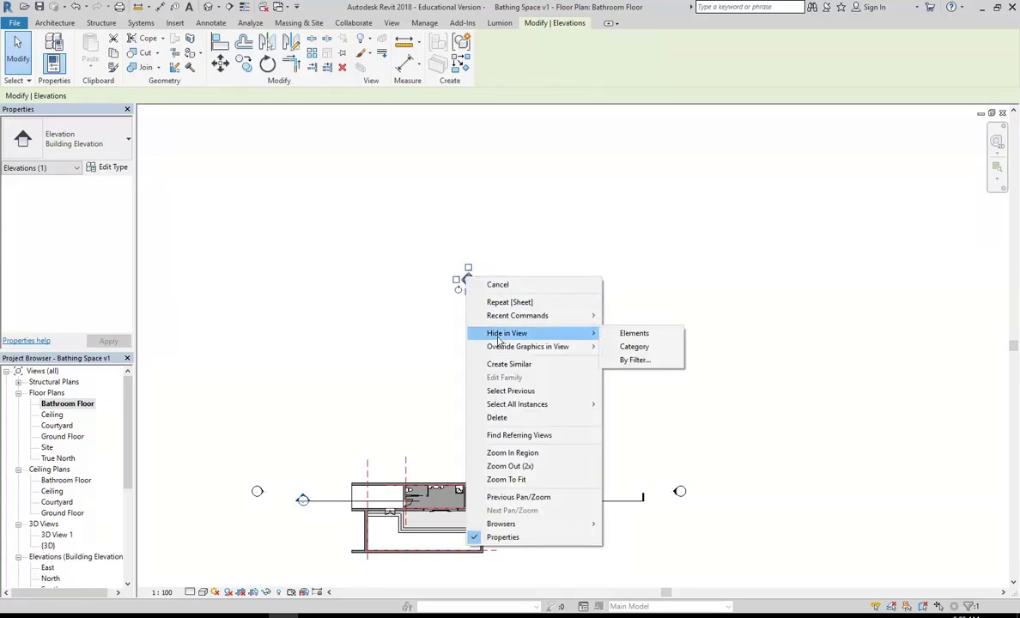
pyautogui.click(634, 347)
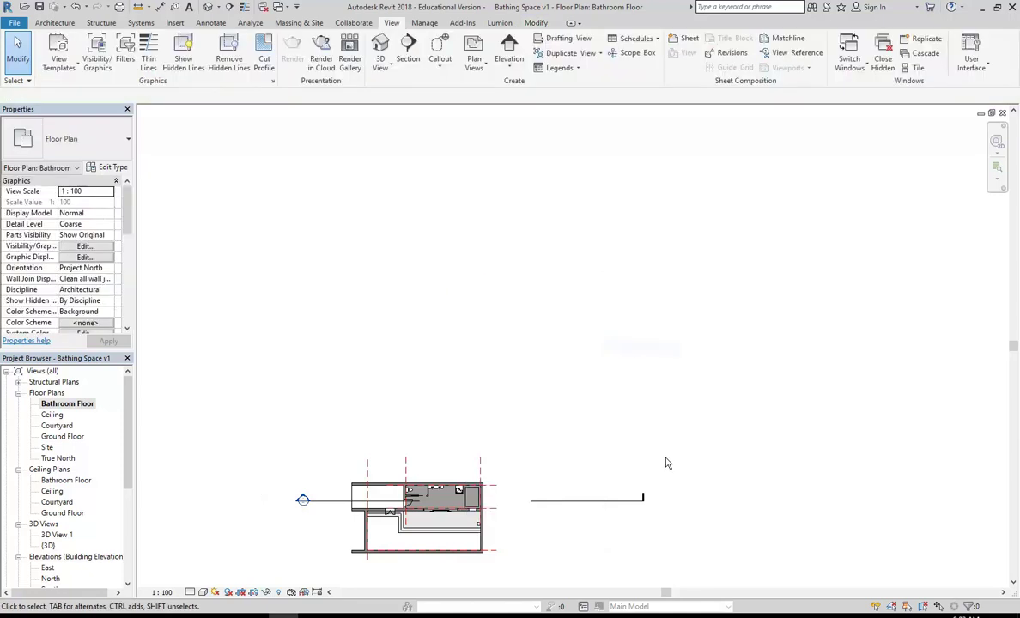
# Inspect the section line crossing the bathroom, including its view extents and head symbol
pyautogui.moveTo(319, 411); pyautogui.dragTo(380, 294, button='middle')
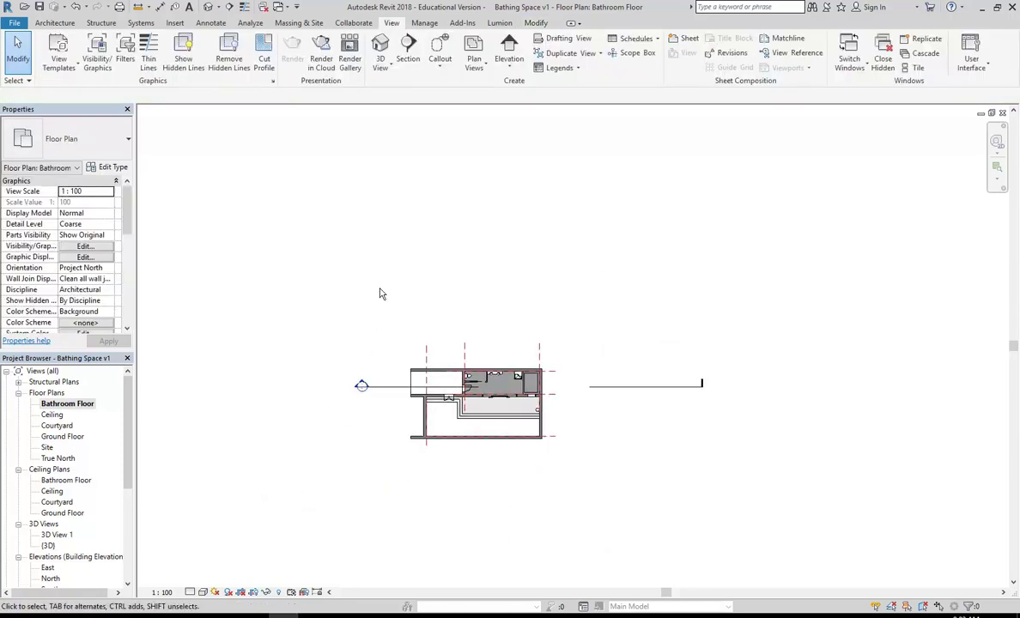
pyautogui.scroll(-2, 381, 294)
pyautogui.scroll(2, 423, 341)
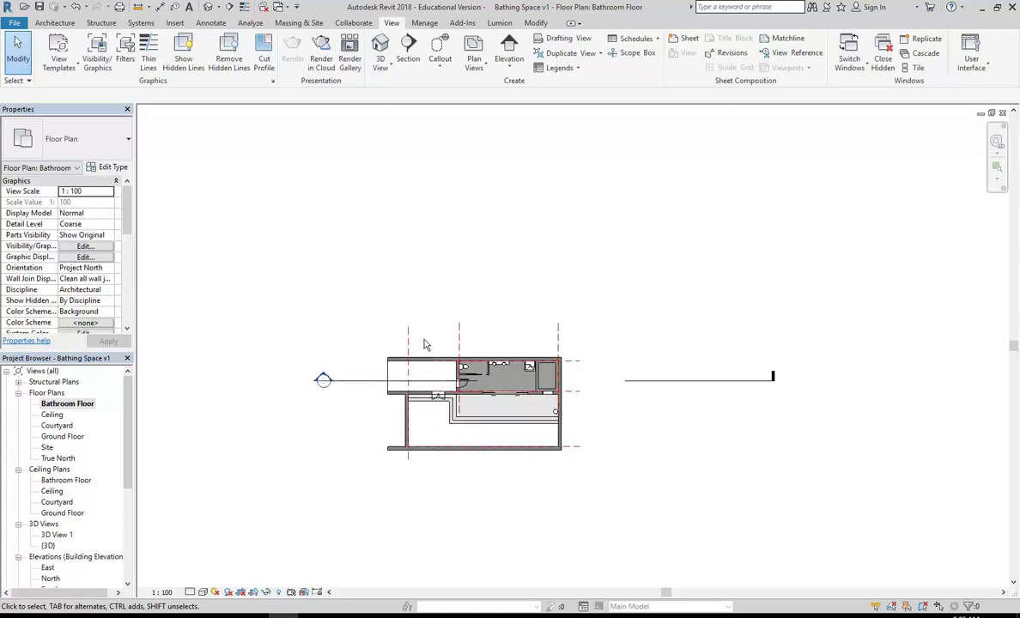
pyautogui.click(635, 379)
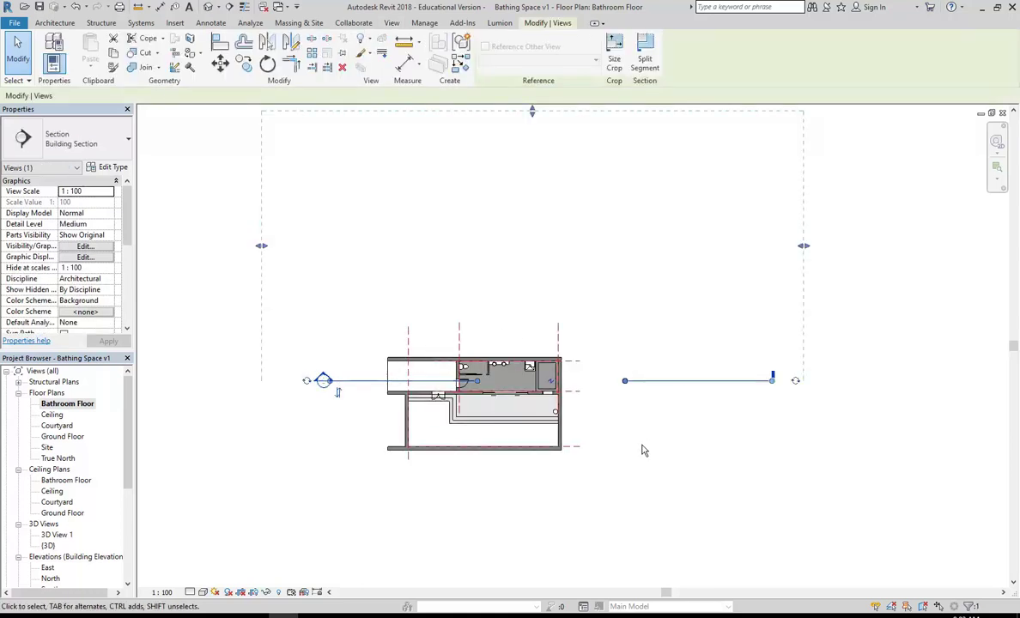
pyautogui.moveTo(623, 307); pyautogui.dragTo(628, 318, button='middle')
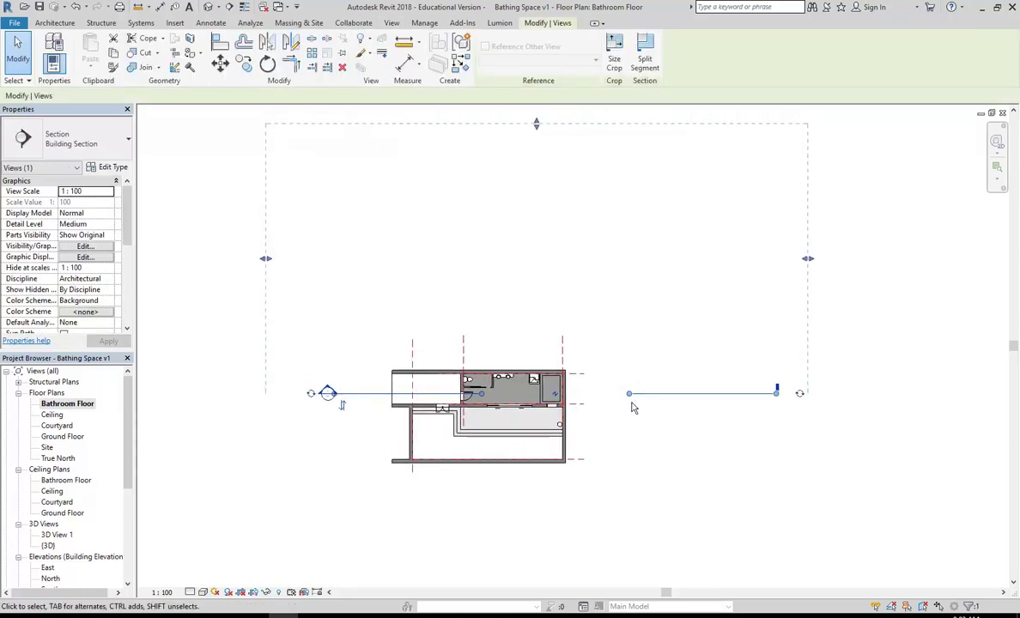
pyautogui.click(664, 485)
pyautogui.click(656, 394)
pyautogui.click(622, 266)
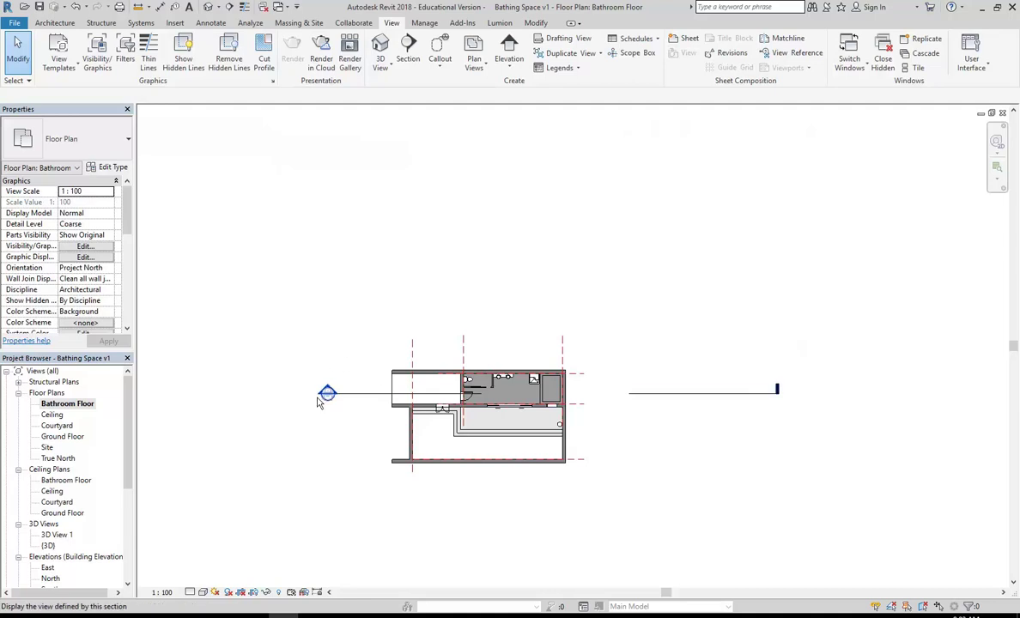
pyautogui.scroll(3, 324, 397)
pyautogui.scroll(2, 325, 404)
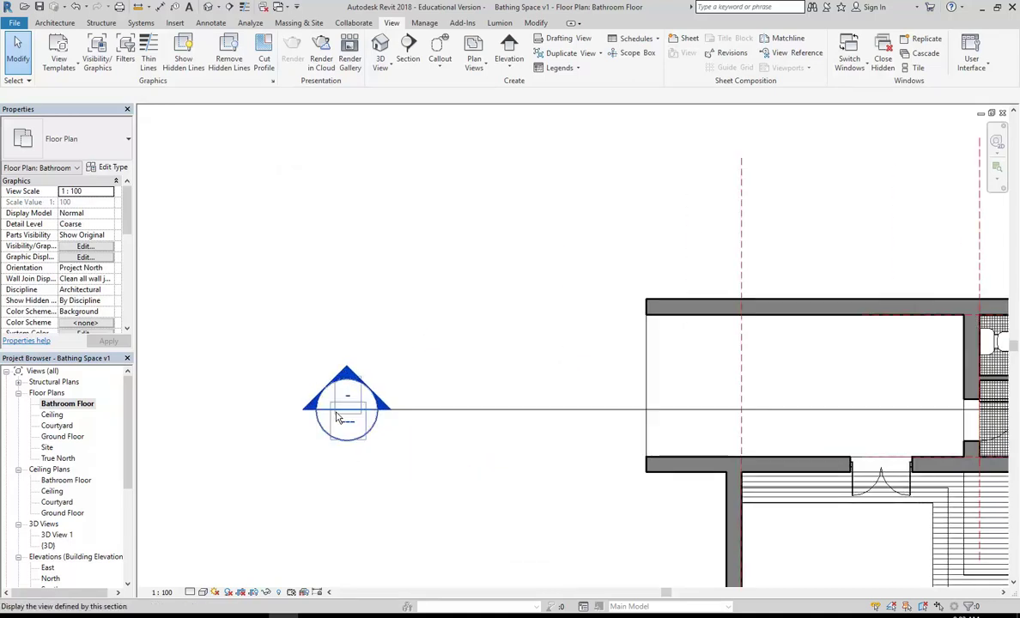
# Shorten the section line by bringing its tail and head ends in to just outside the building's outer walls
pyautogui.click(462, 415)
pyautogui.scroll(-5, 429, 399)
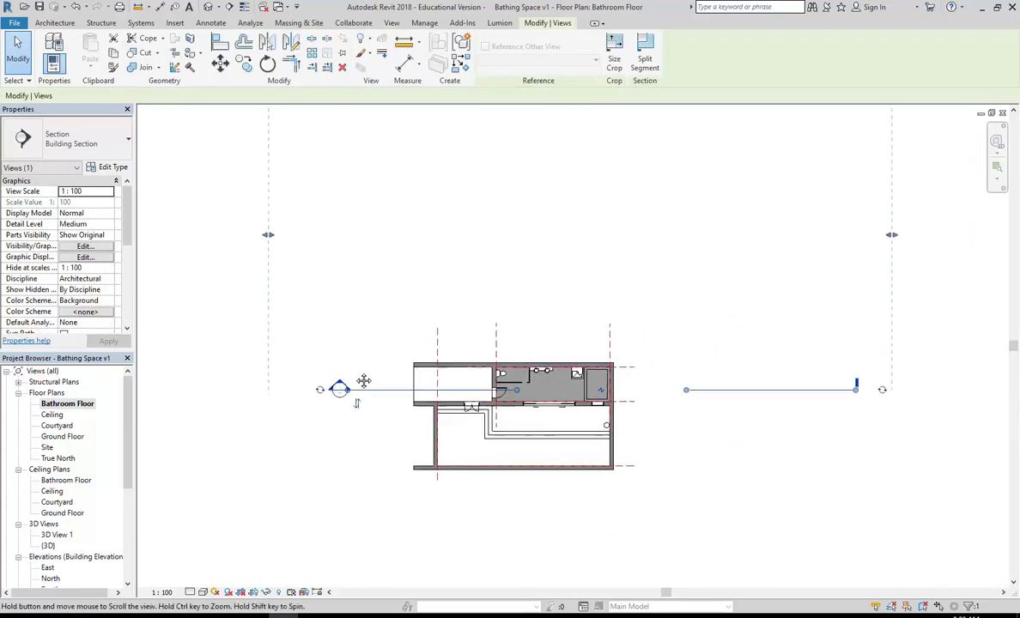
pyautogui.moveTo(720, 392); pyautogui.dragTo(698, 439, button='middle')
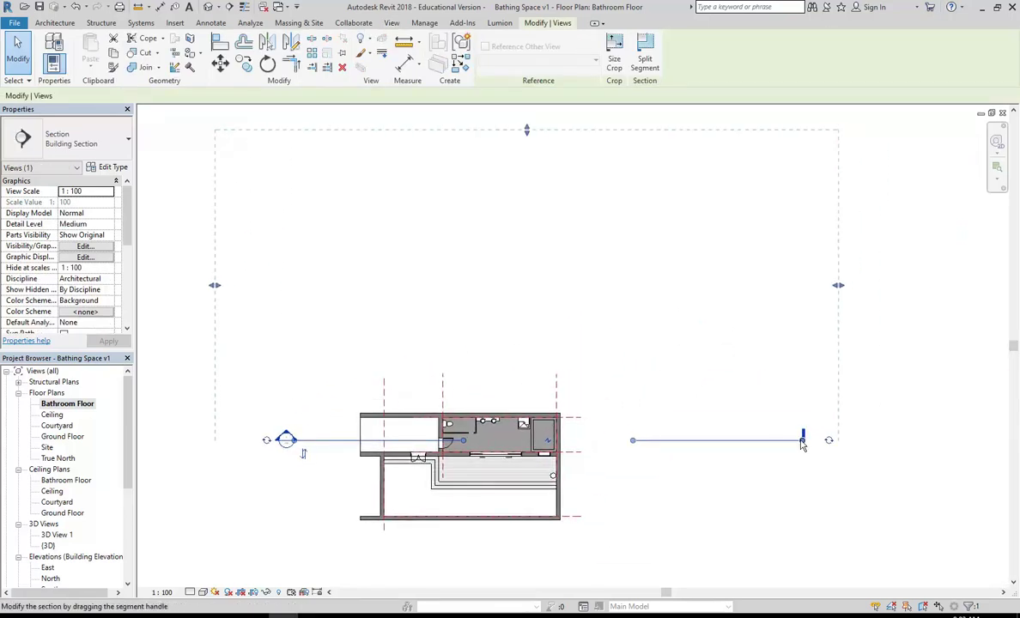
pyautogui.click(740, 440)
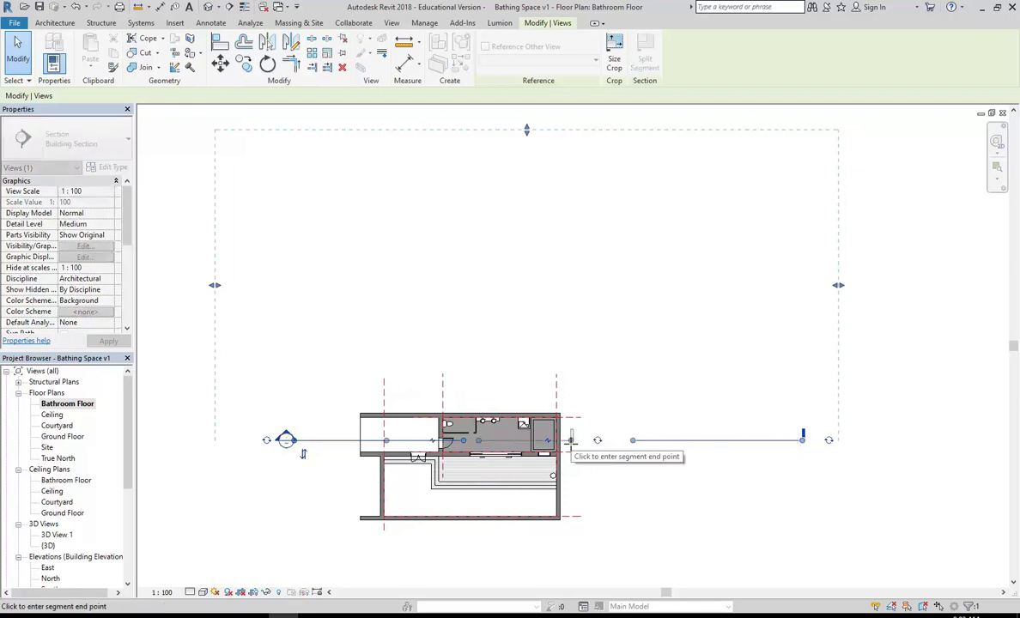
pyautogui.click(563, 379)
pyautogui.scroll(3, 295, 439)
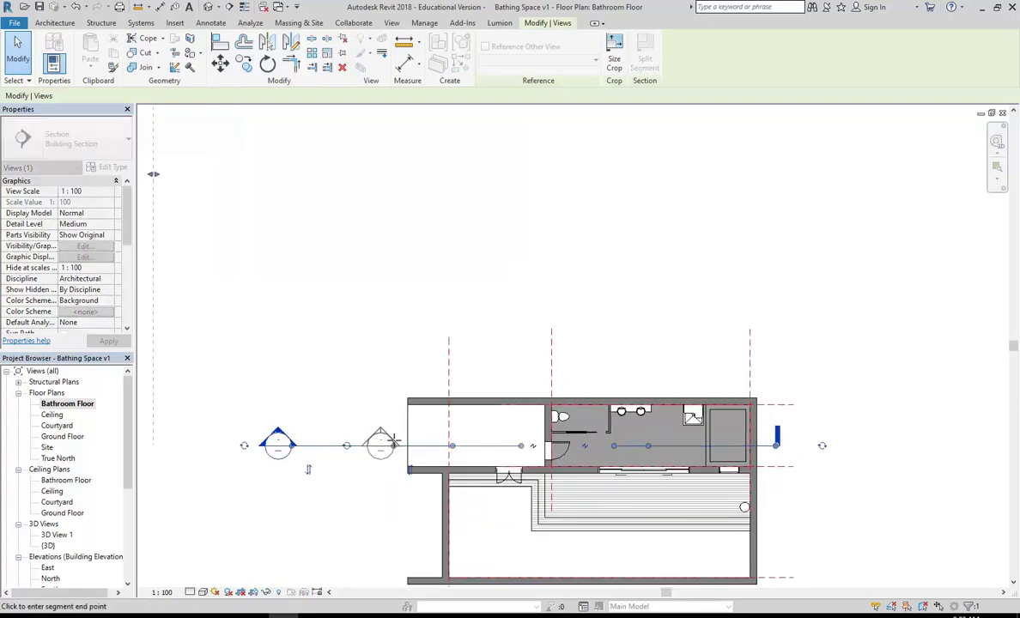
pyautogui.moveTo(298, 441); pyautogui.dragTo(401, 441)
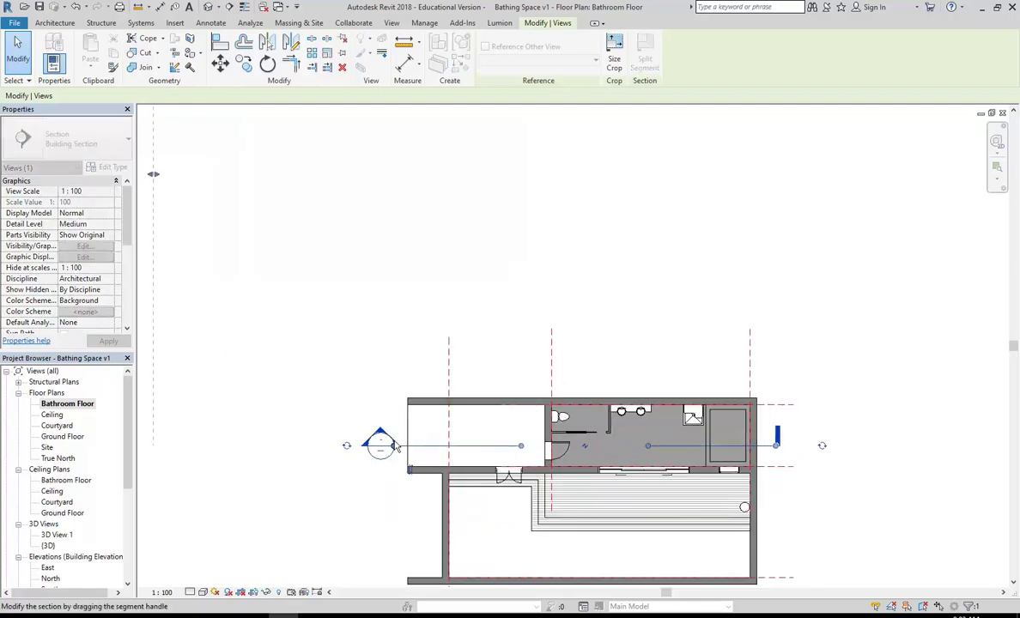
pyautogui.click(384, 364)
# Hide the entire reference plane category in the Bathroom Floor plan, starting from the vertical plane near the courtyard's west wall
pyautogui.scroll(-2, 385, 362)
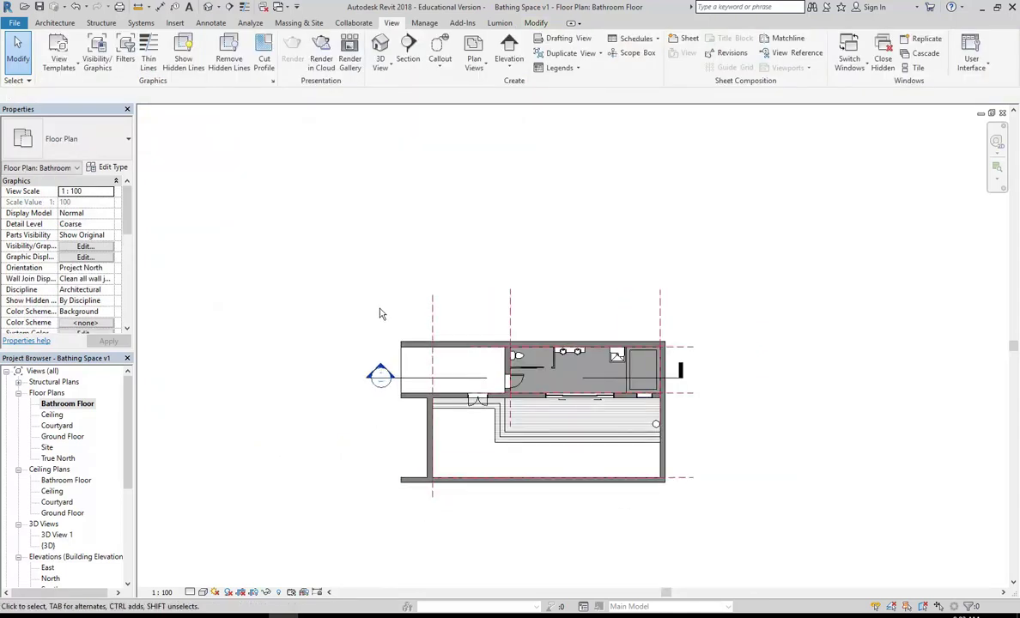
pyautogui.scroll(1, 321, 357)
pyautogui.moveTo(321, 357); pyautogui.dragTo(288, 350, button='middle')
pyautogui.scroll(2, 439, 289)
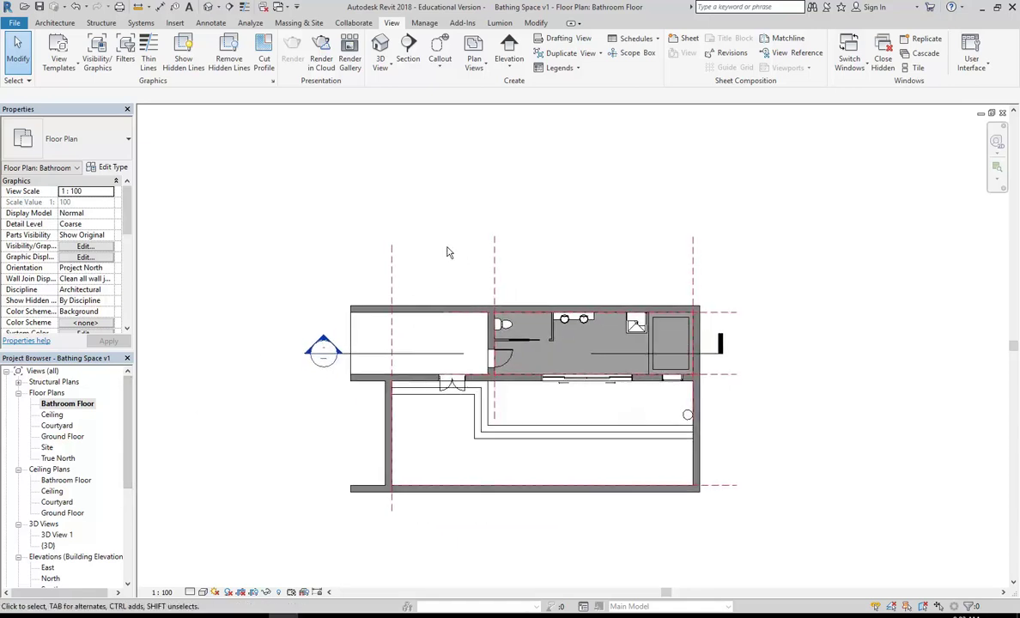
pyautogui.click(393, 273)
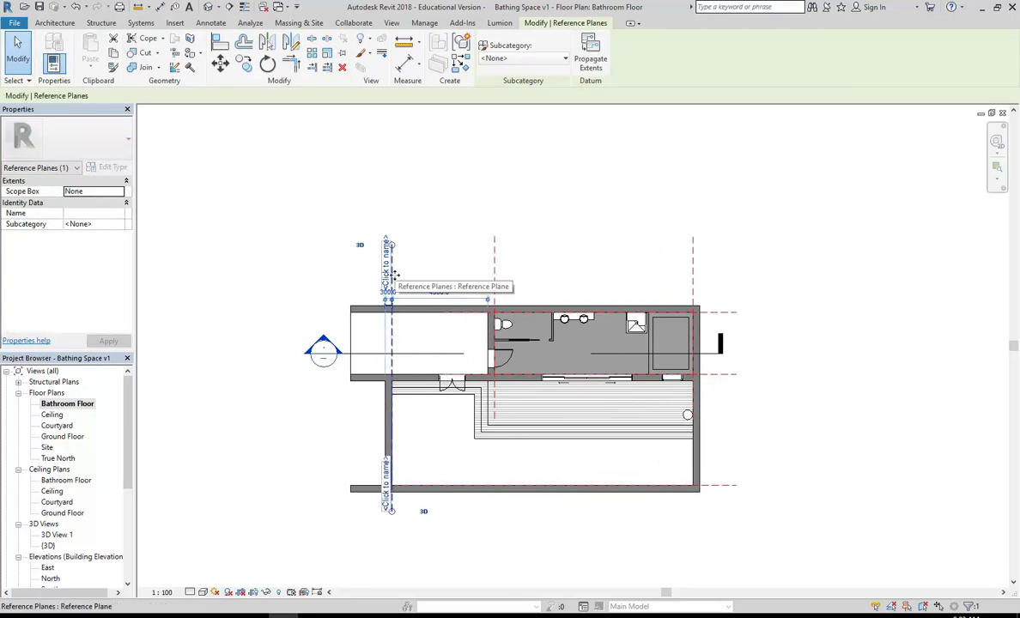
pyautogui.rightClick(395, 277)
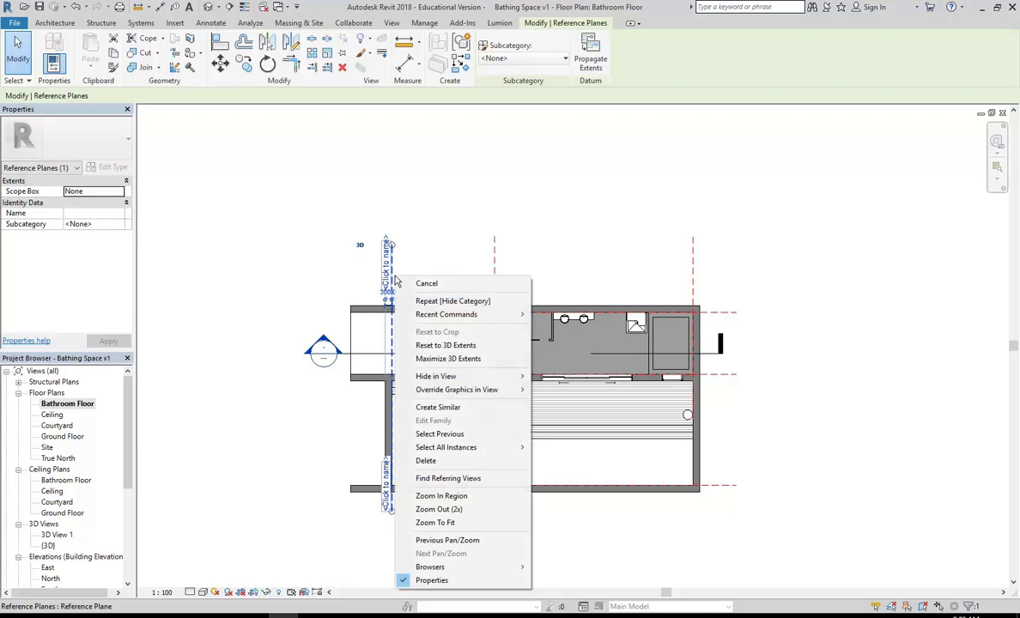
pyautogui.moveTo(481, 376)
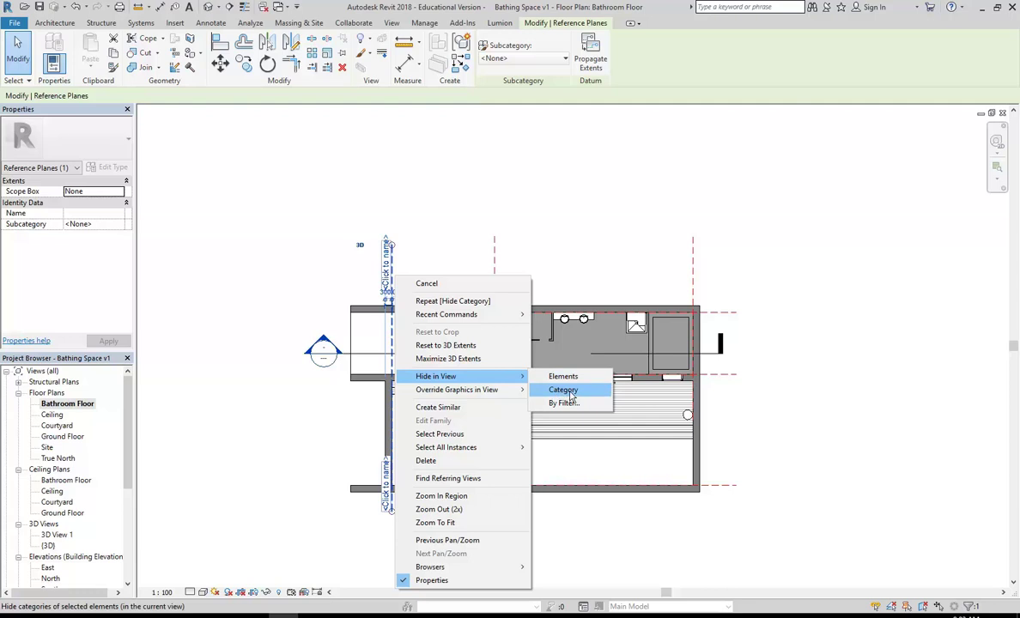
pyautogui.click(570, 395)
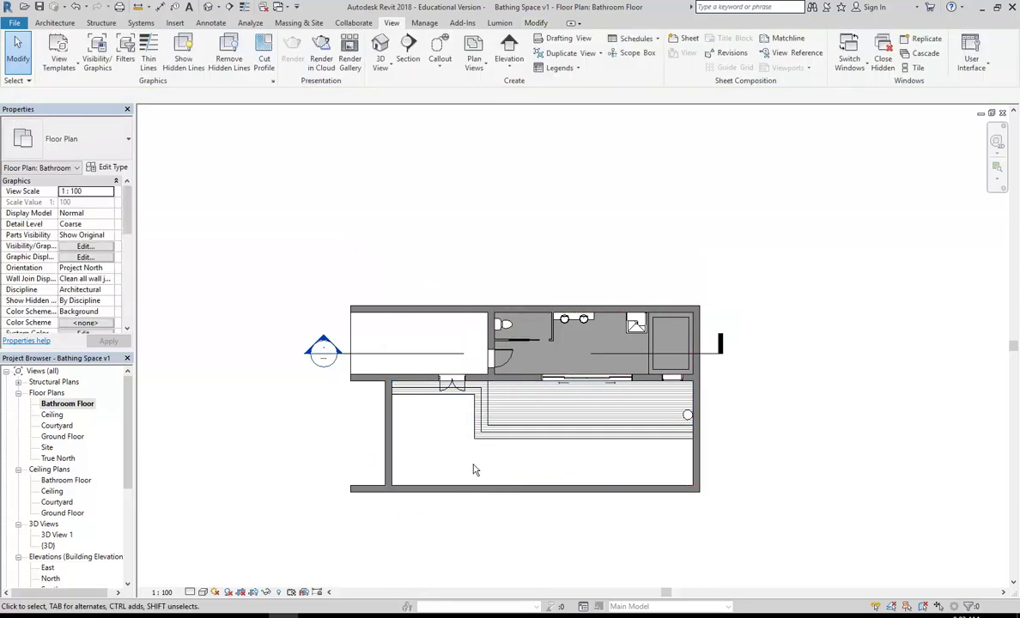
pyautogui.scroll(3, 475, 470)
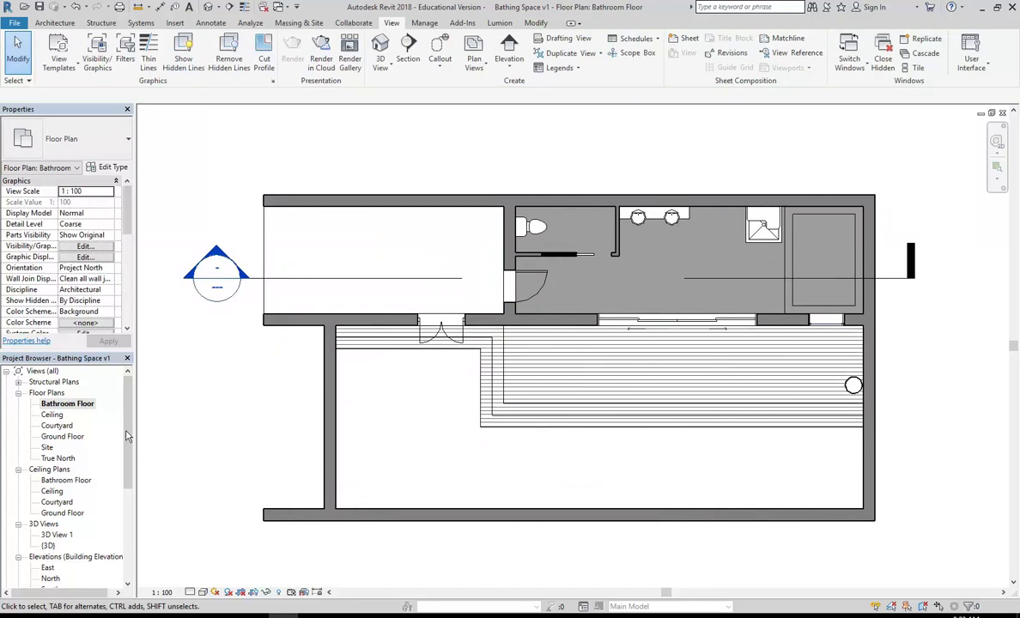
pyautogui.scroll(-3, 311, 435)
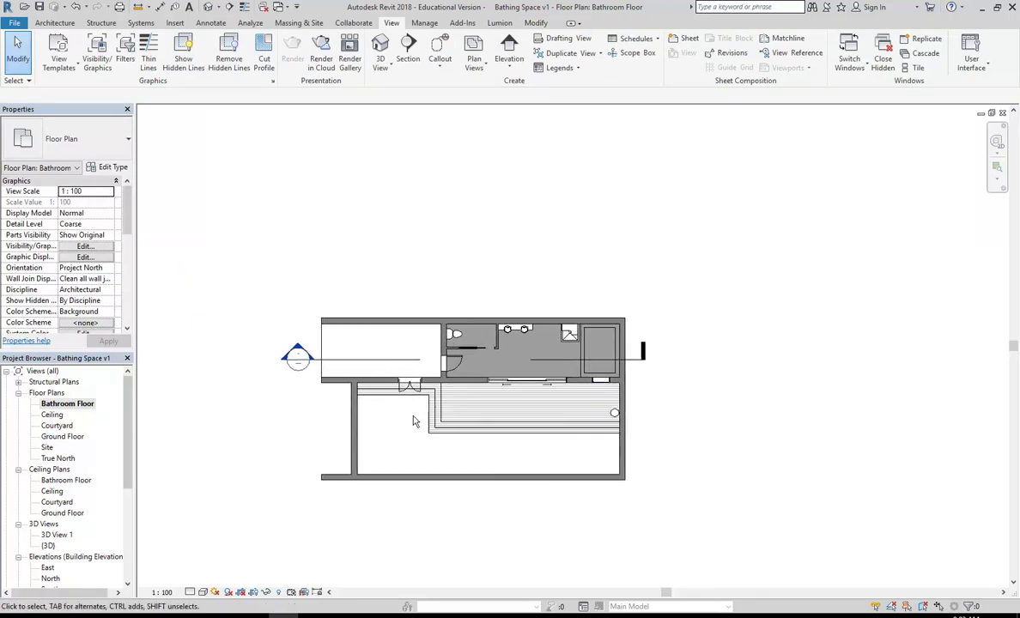
pyautogui.scroll(-2, 380, 298)
pyautogui.moveTo(380, 298); pyautogui.dragTo(406, 341, button='middle')
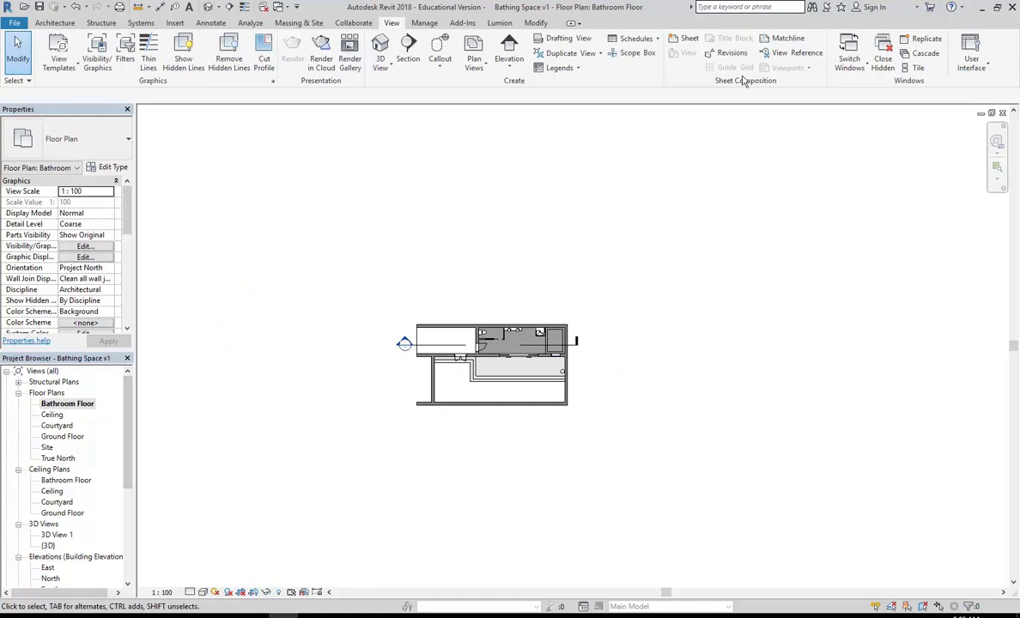
pyautogui.scroll(5, 455, 399)
pyautogui.scroll(1, 454, 401)
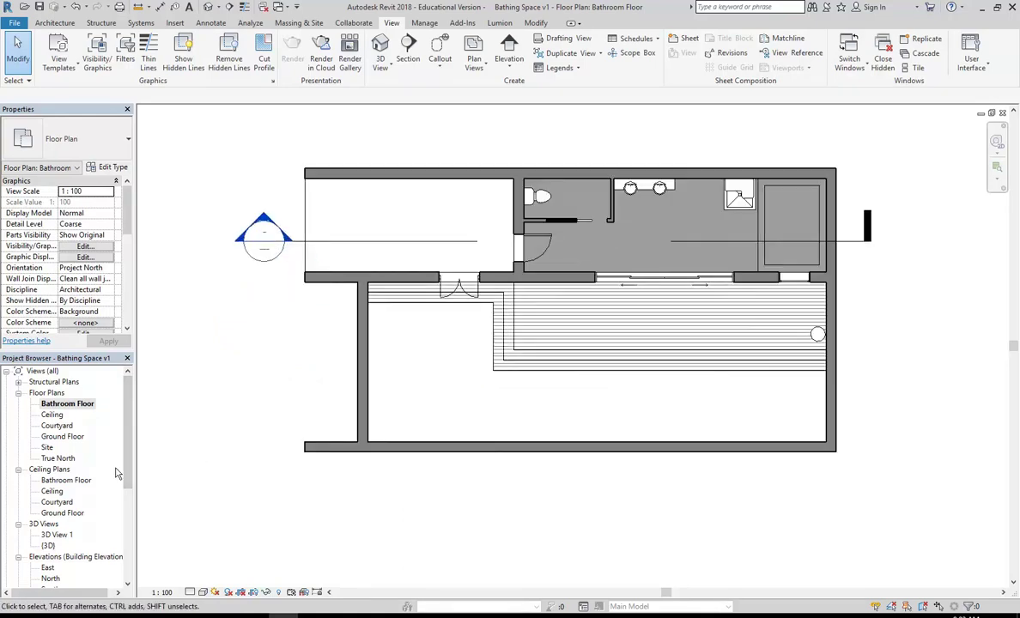
# Open sheet A101 and select its title block to check its type and sheet size
pyautogui.scroll(-5, 120, 430)
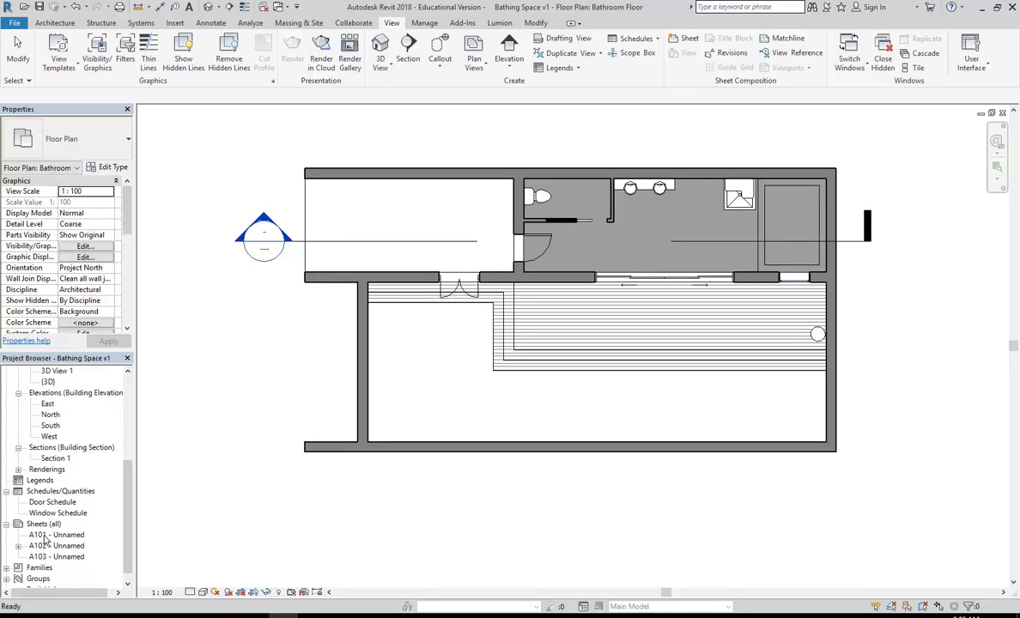
pyautogui.doubleClick(50, 535)
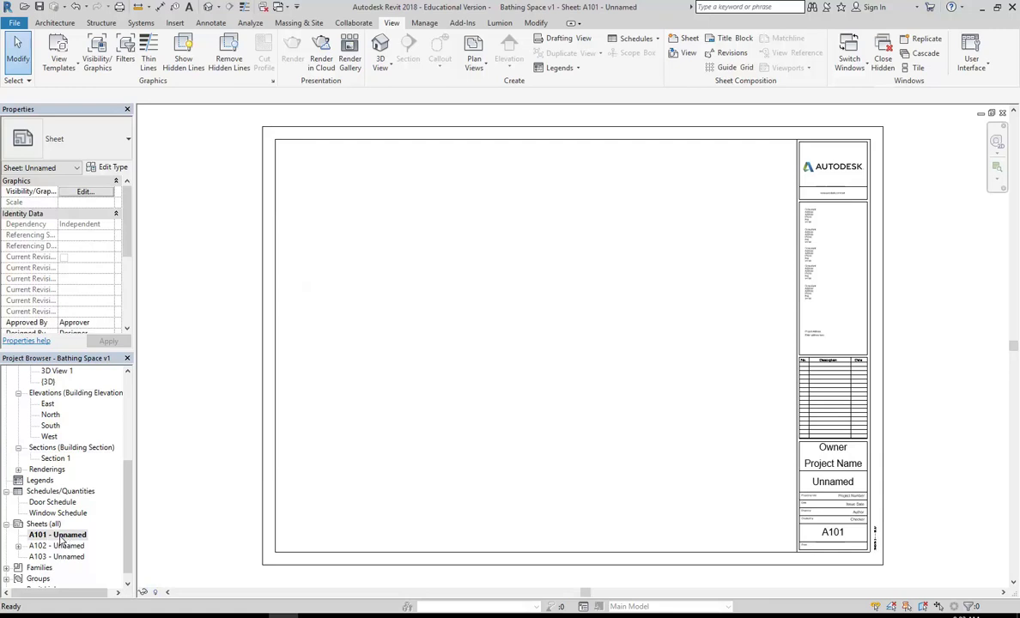
pyautogui.click(275, 401)
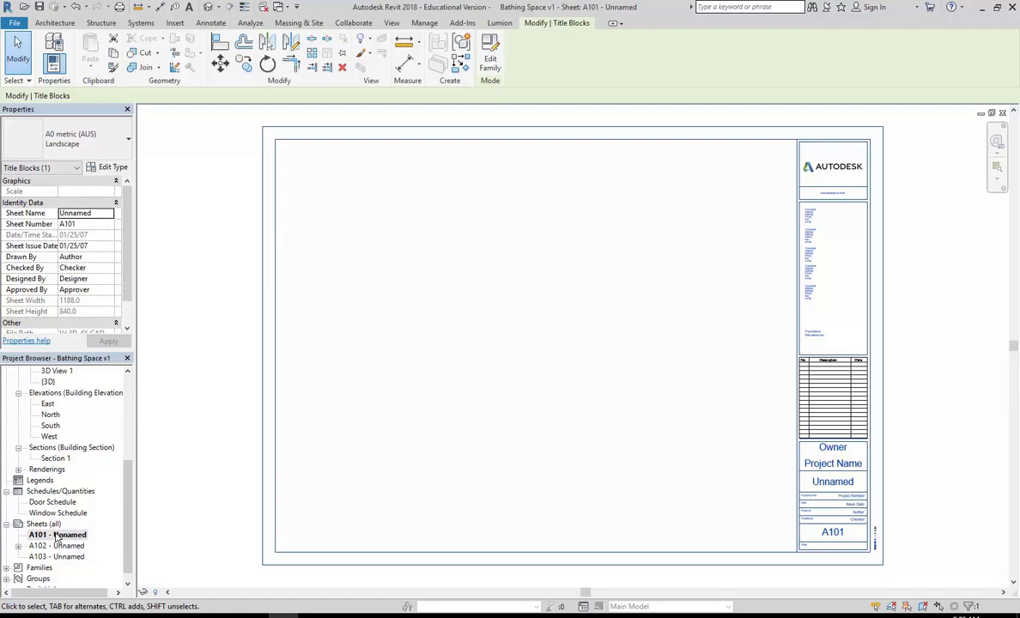
# Delete sheet A101 from the project
pyautogui.rightClick(56, 538)
pyautogui.click(43, 524)
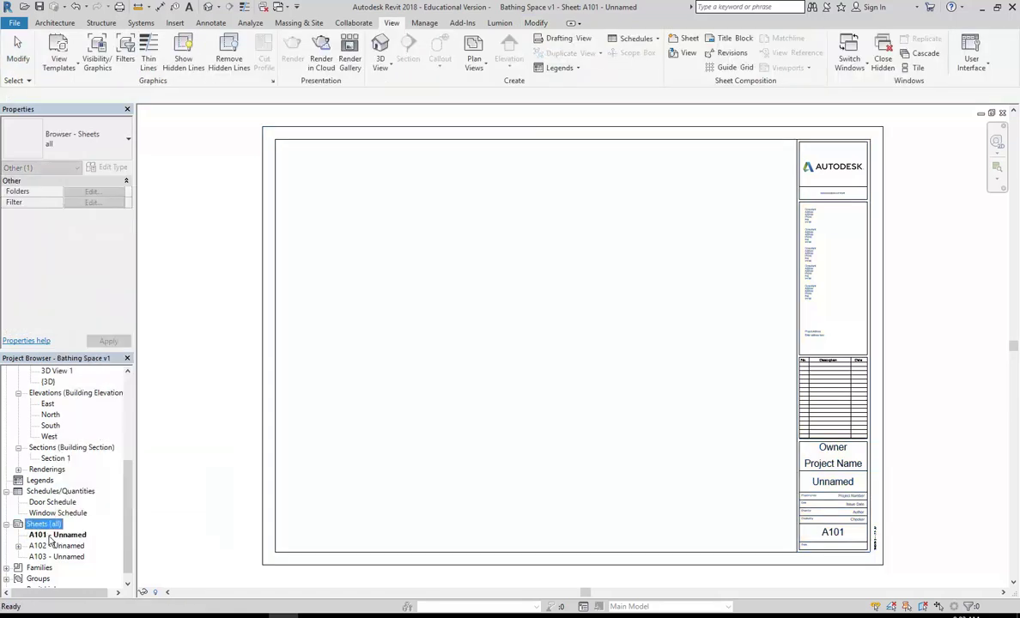
pyautogui.click(50, 535)
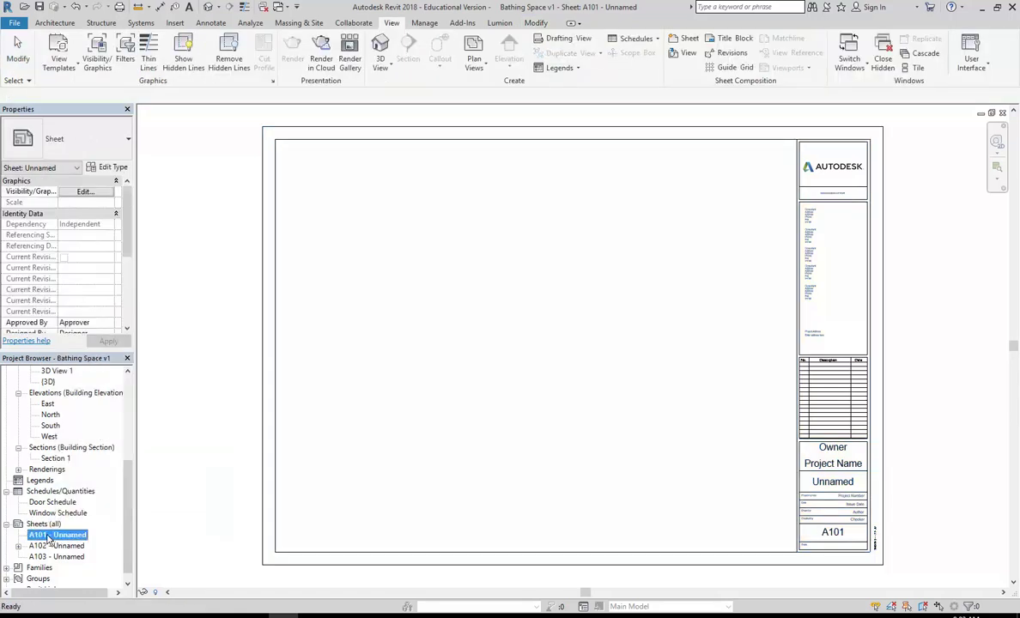
pyautogui.rightClick(49, 539)
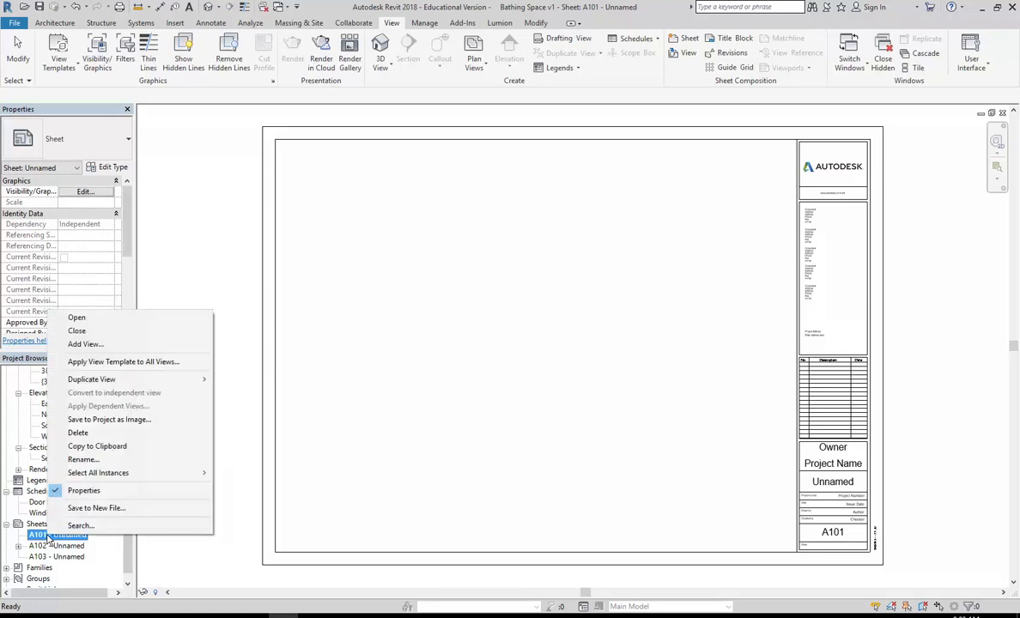
pyautogui.click(77, 433)
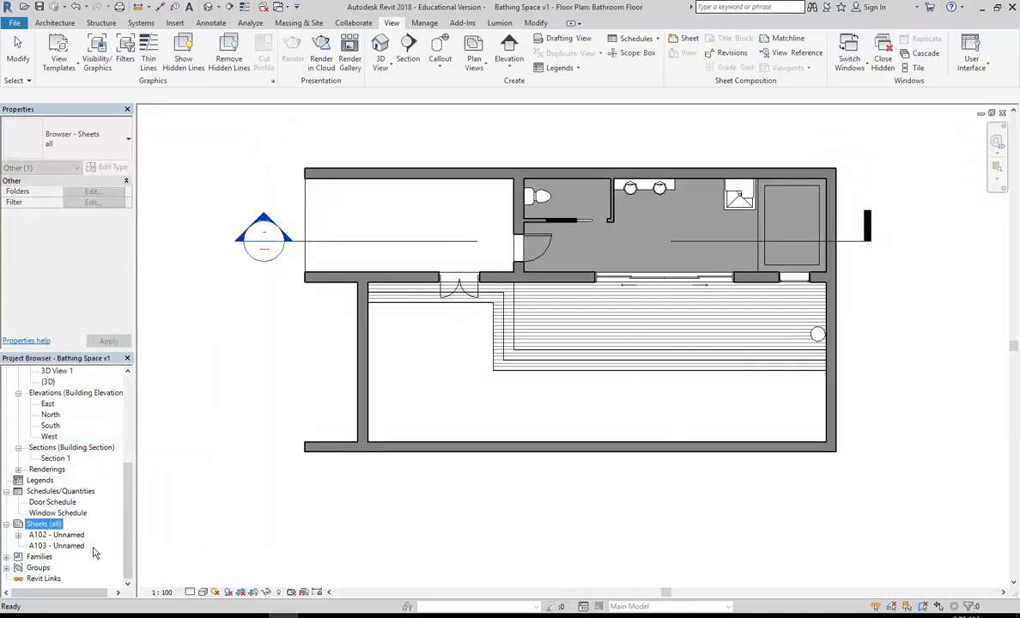
# Open sheet A103 and place the Bathroom Floor floor plan in the upper-left area inside its border
pyautogui.doubleClick(59, 546)
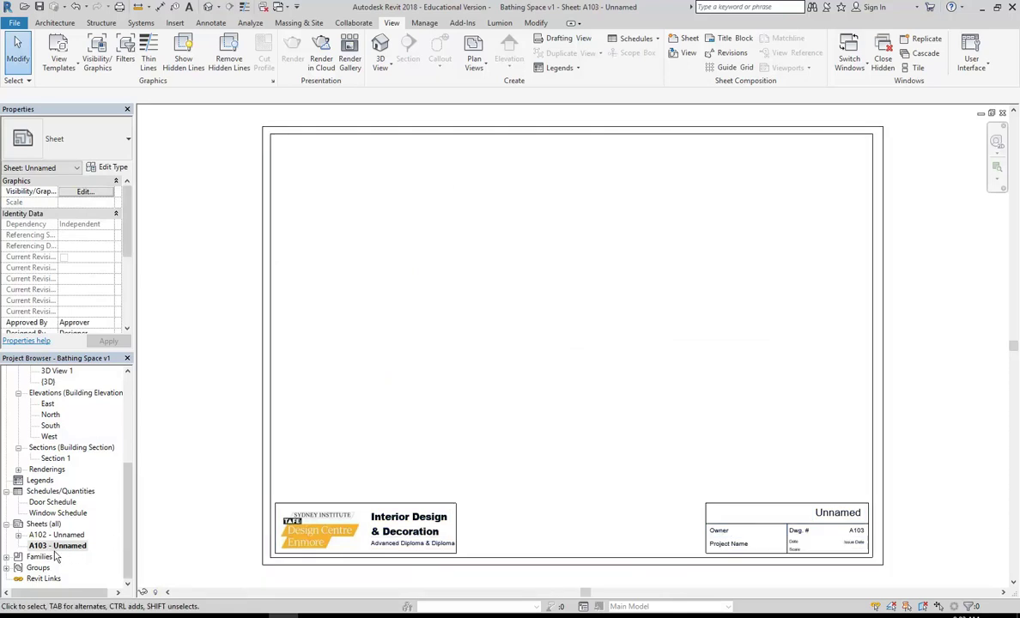
pyautogui.moveTo(125, 554); pyautogui.dragTo(125, 446)
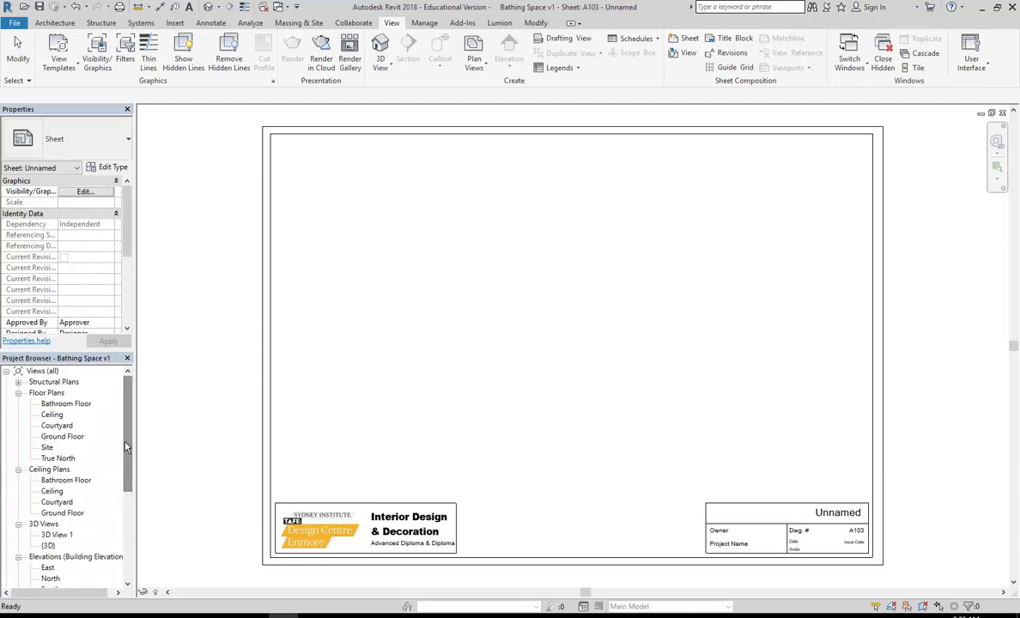
pyautogui.click(54, 405)
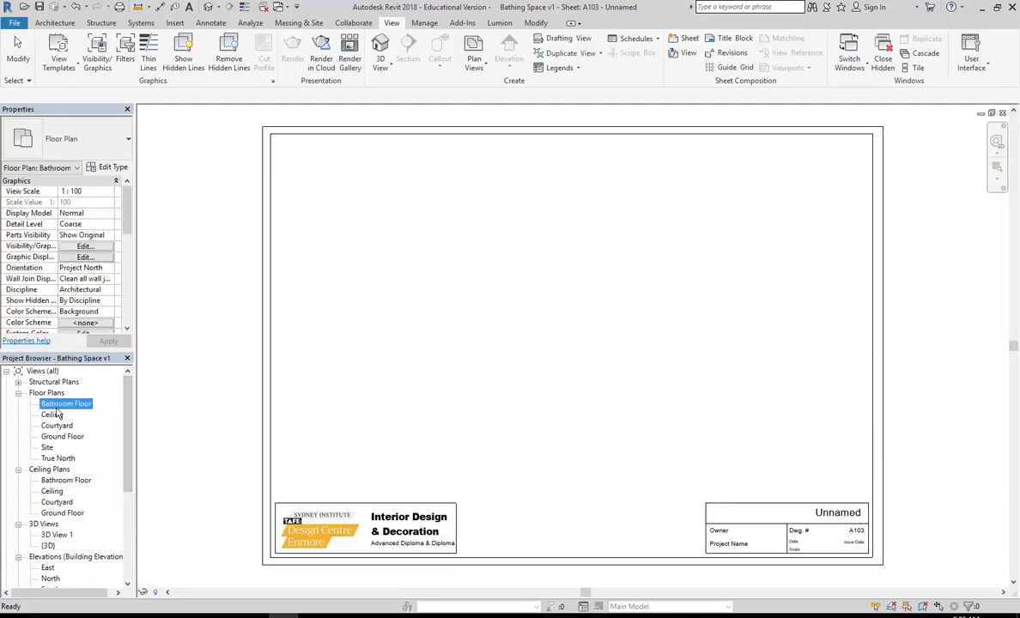
pyautogui.moveTo(55, 410); pyautogui.dragTo(531, 318)
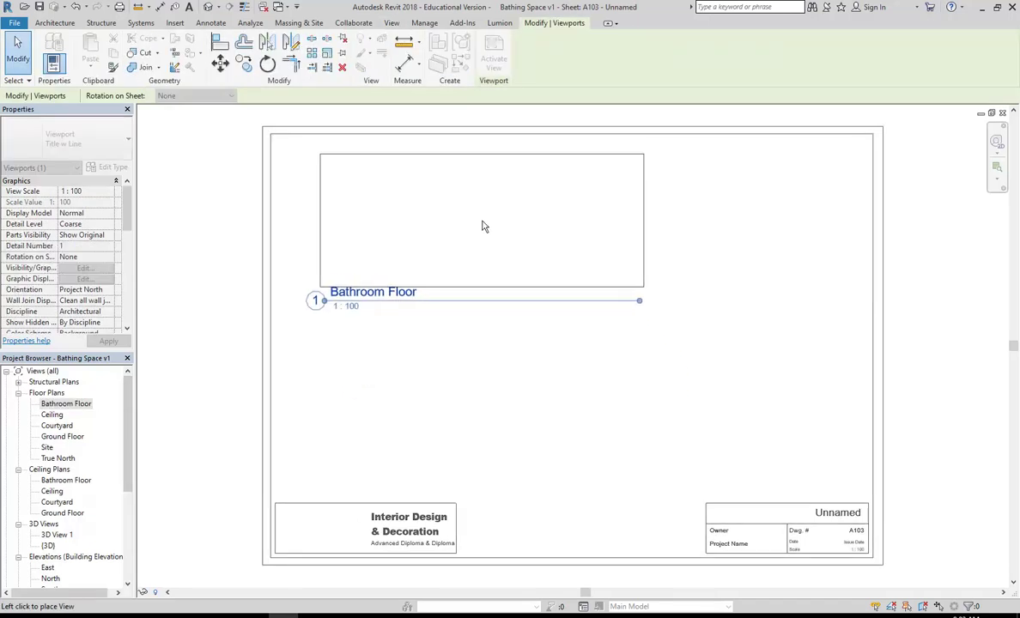
pyautogui.click(486, 225)
pyautogui.click(470, 386)
pyautogui.scroll(-1, 466, 387)
pyautogui.scroll(1, 438, 382)
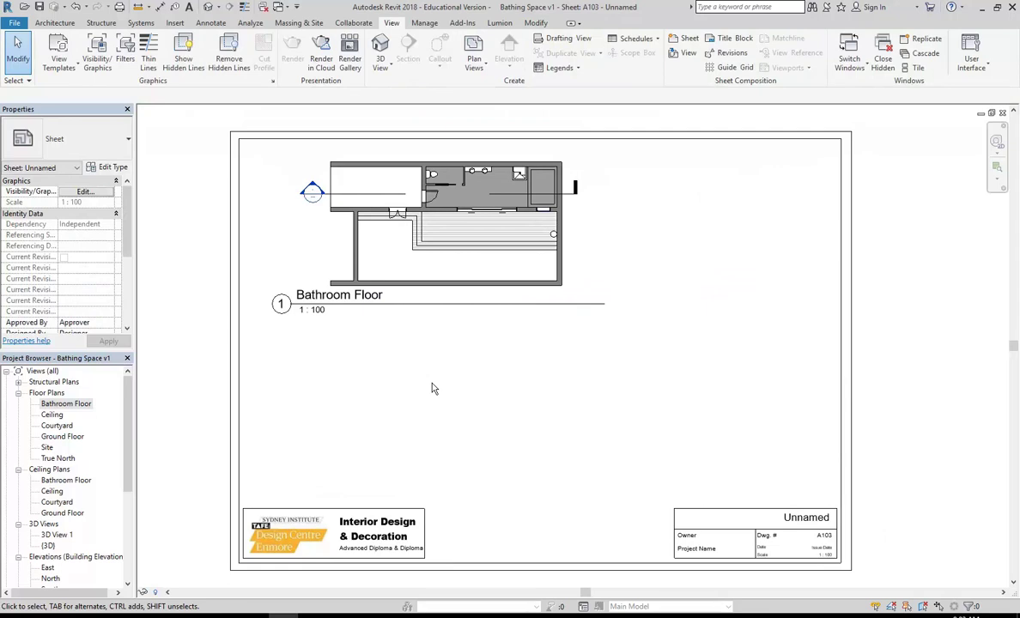
# Set the Bathroom Floor viewport's scale to 1:50 and reposition it inside the sheet border above the title blocks
pyautogui.click(457, 273)
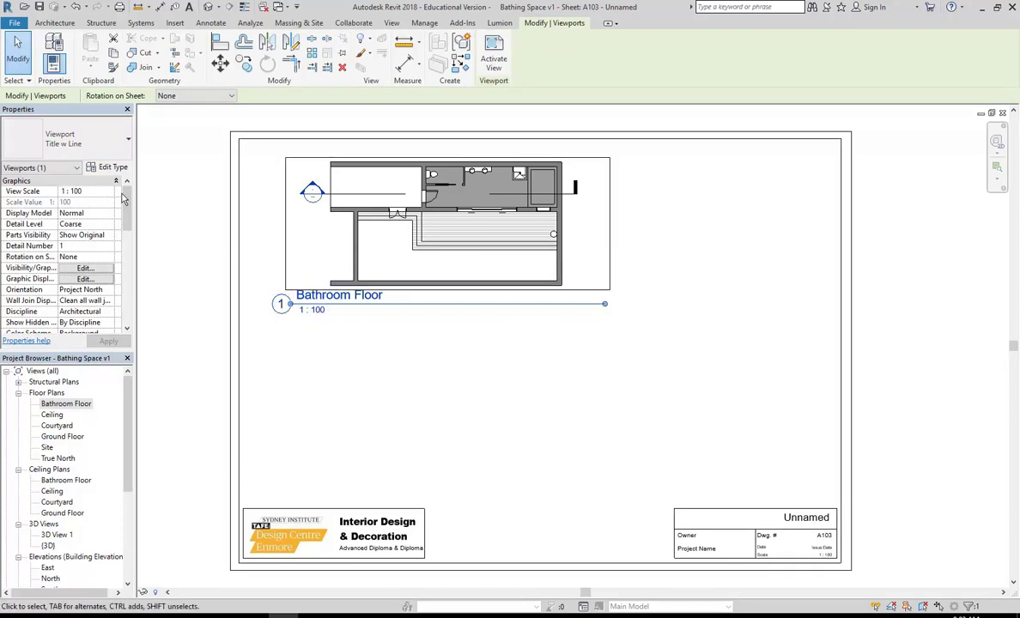
pyautogui.click(95, 191)
pyautogui.click(108, 193)
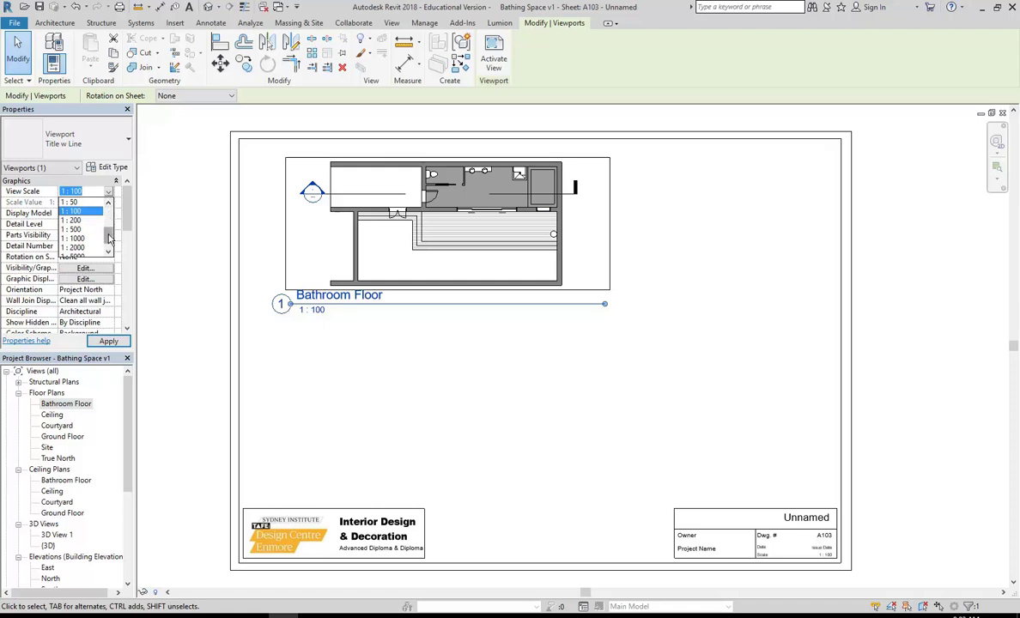
pyautogui.click(74, 202)
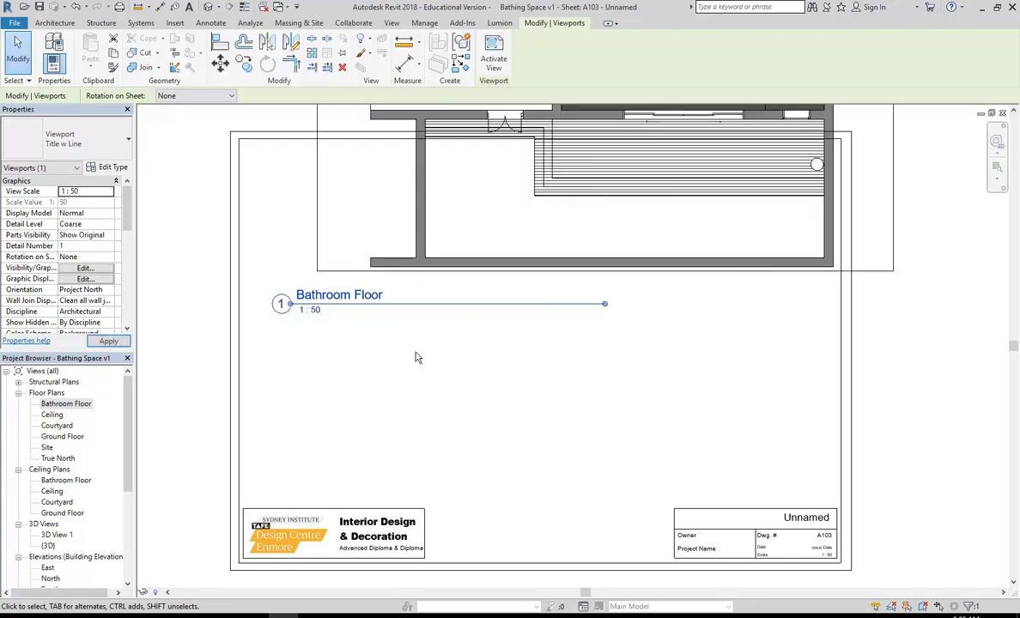
pyautogui.moveTo(550, 195); pyautogui.dragTo(482, 336)
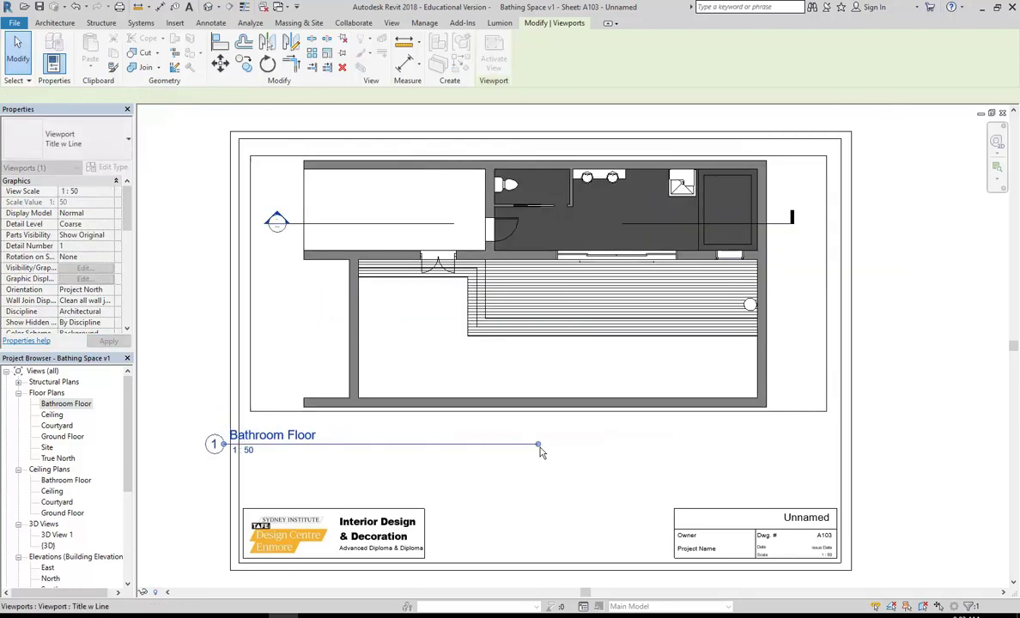
# Set the Bathroom Floor viewport's scale to 1:200 and move it toward the middle of the sheet
pyautogui.click(109, 191)
pyautogui.moveTo(104, 211); pyautogui.dragTo(110, 231)
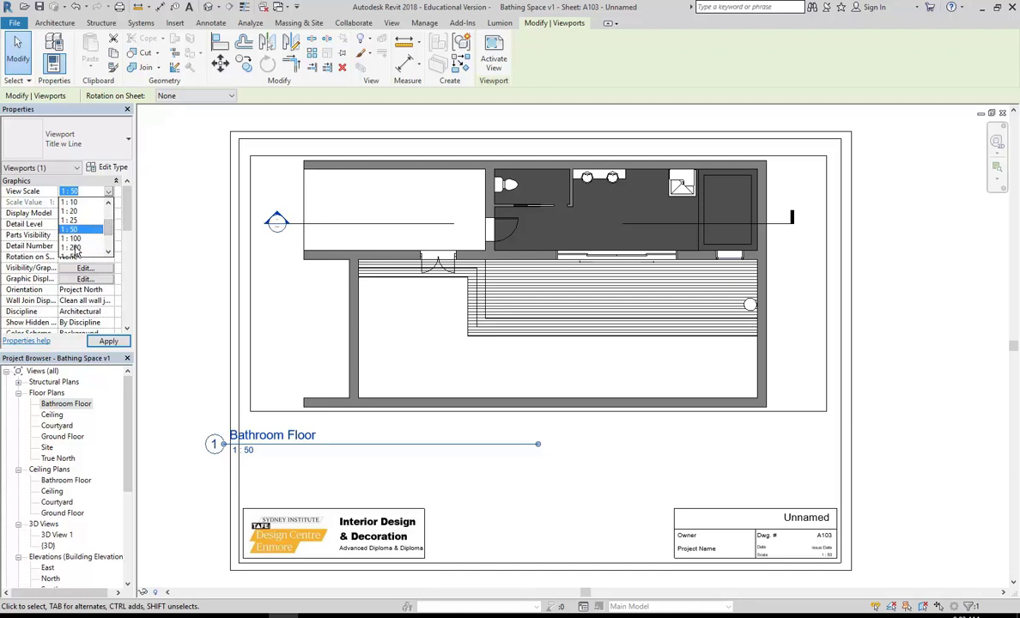
pyautogui.click(73, 247)
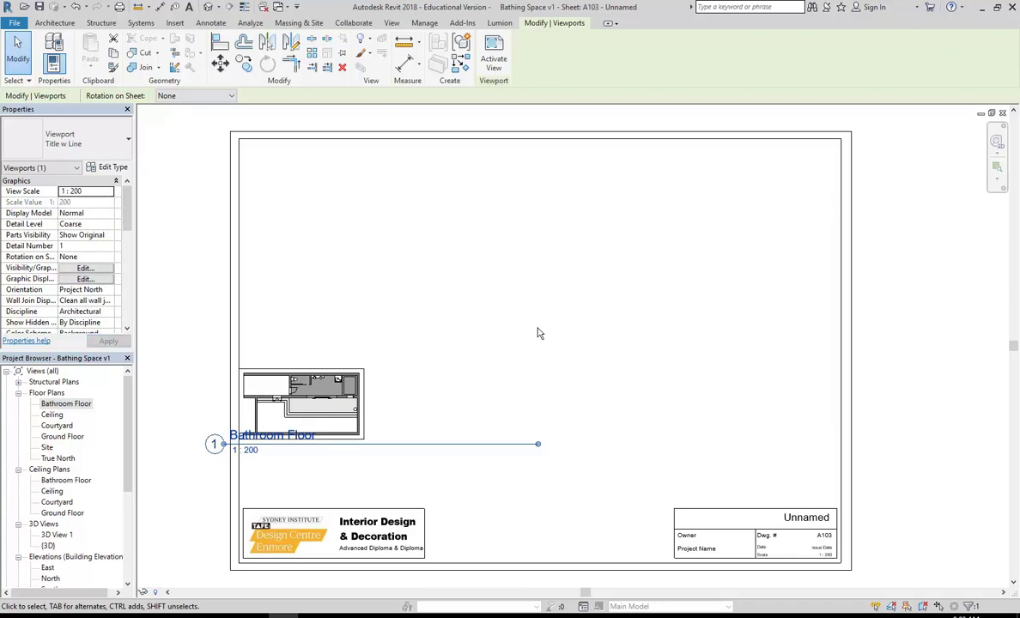
pyautogui.moveTo(301, 404); pyautogui.dragTo(424, 329)
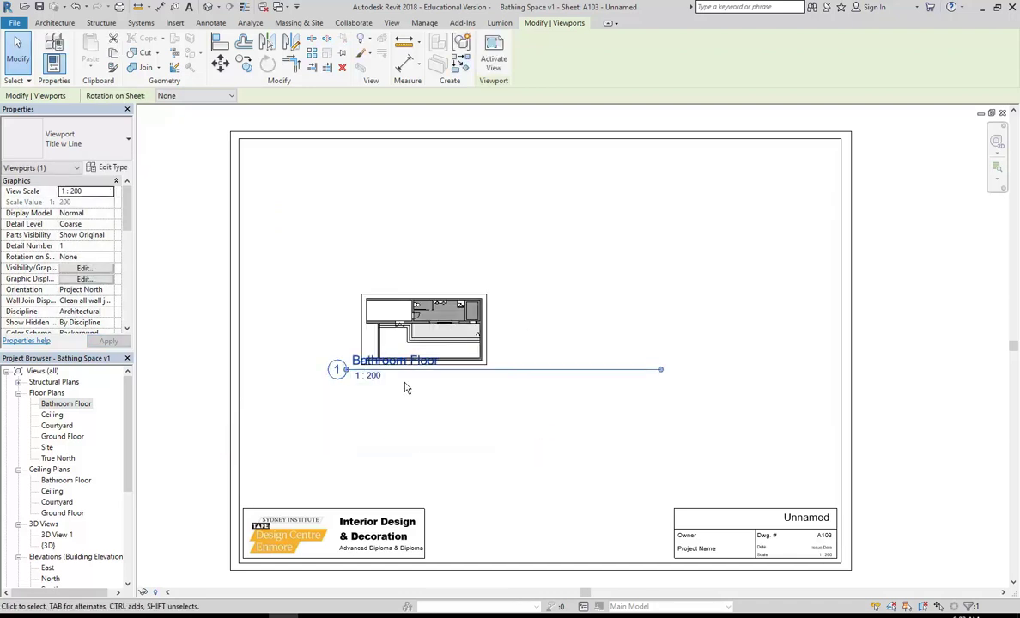
# Set the Bathroom Floor viewport's scale to 1:100 and move it back to the upper-left area of the sheet
pyautogui.click(108, 191)
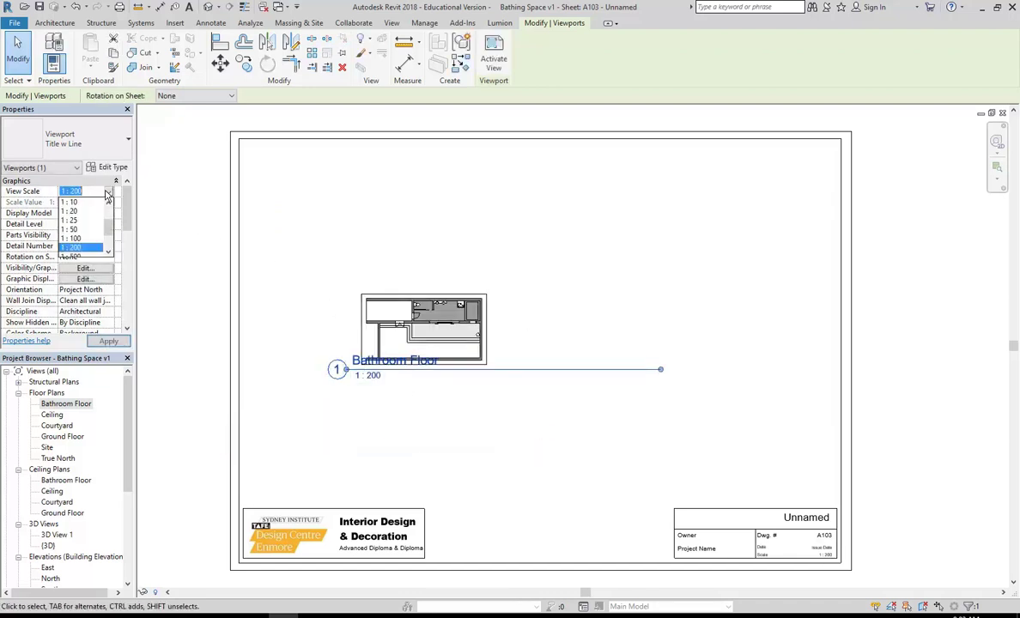
pyautogui.click(73, 239)
pyautogui.moveTo(474, 300); pyautogui.dragTo(412, 232)
pyautogui.click(406, 340)
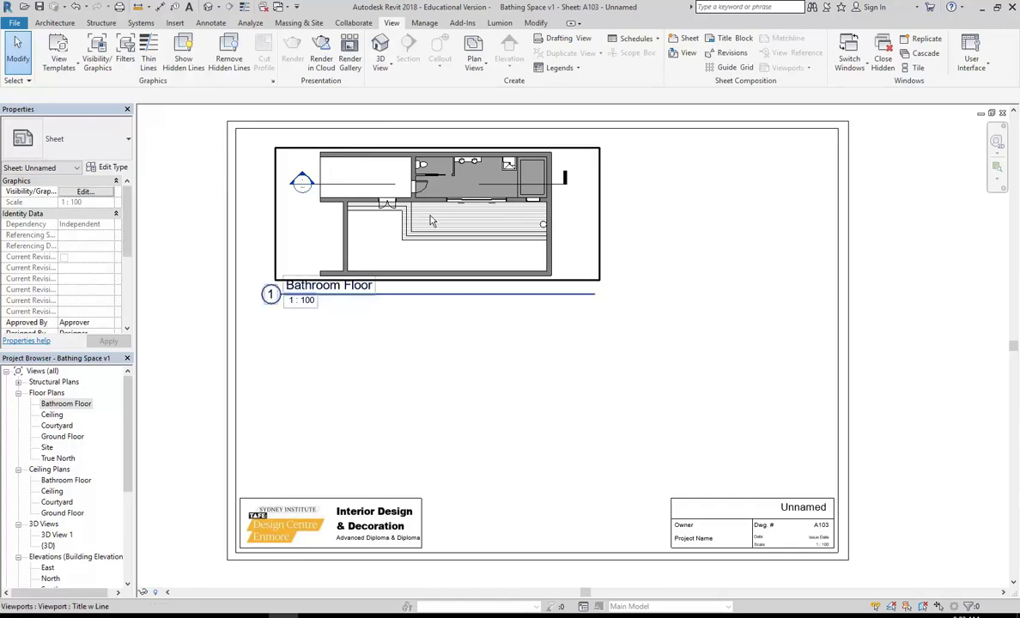
# Open sheet A102 and select its 3D View 1 viewport, checking which crop size option is available for it
pyautogui.click(399, 200)
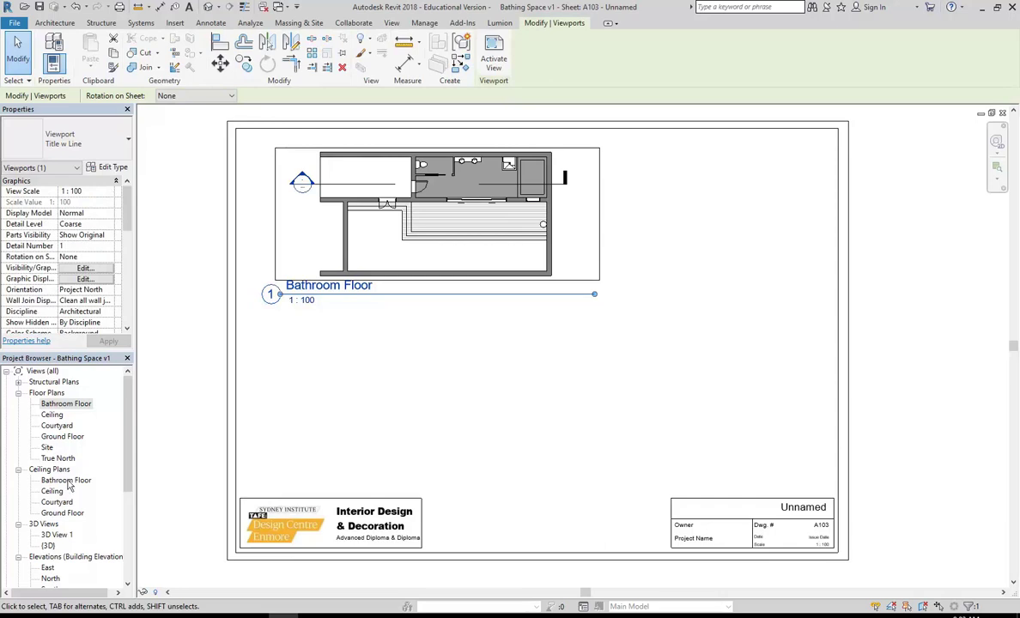
pyautogui.moveTo(127, 425); pyautogui.dragTo(125, 515)
pyautogui.doubleClick(56, 534)
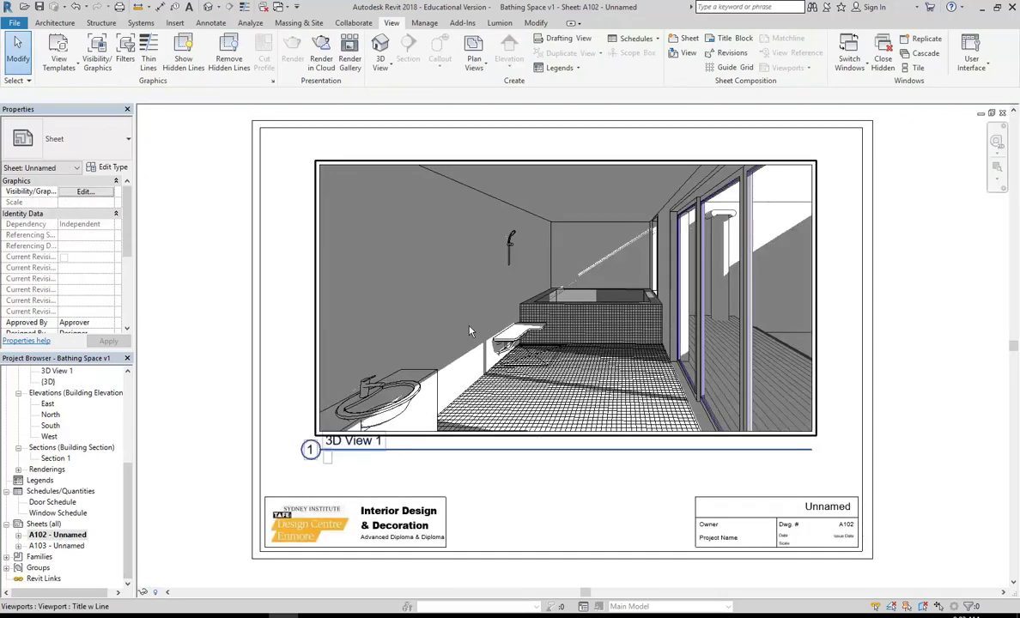
pyautogui.click(559, 356)
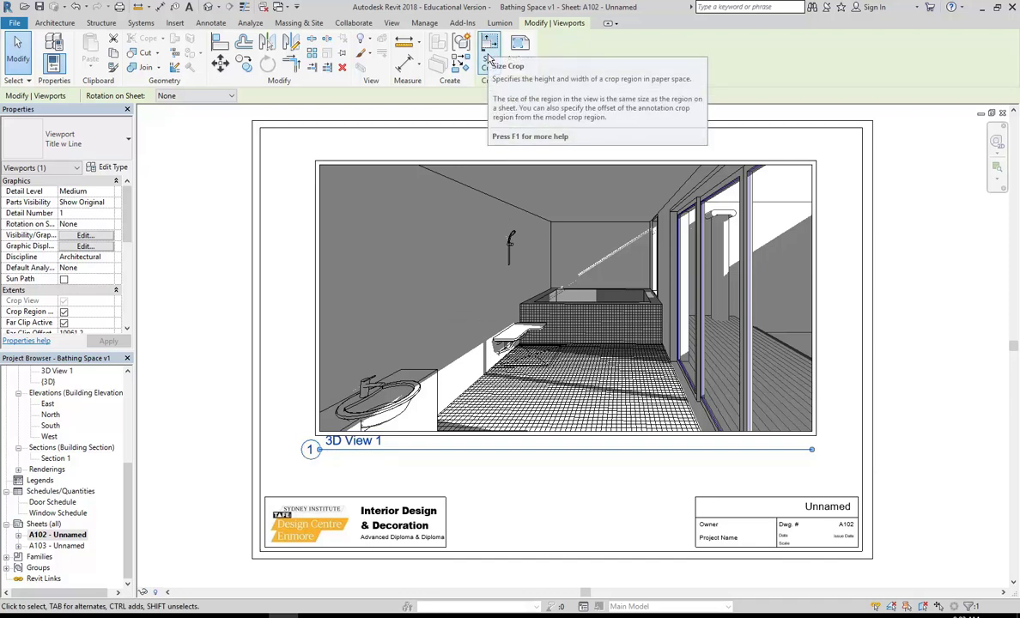
pyautogui.click(219, 284)
pyautogui.click(383, 293)
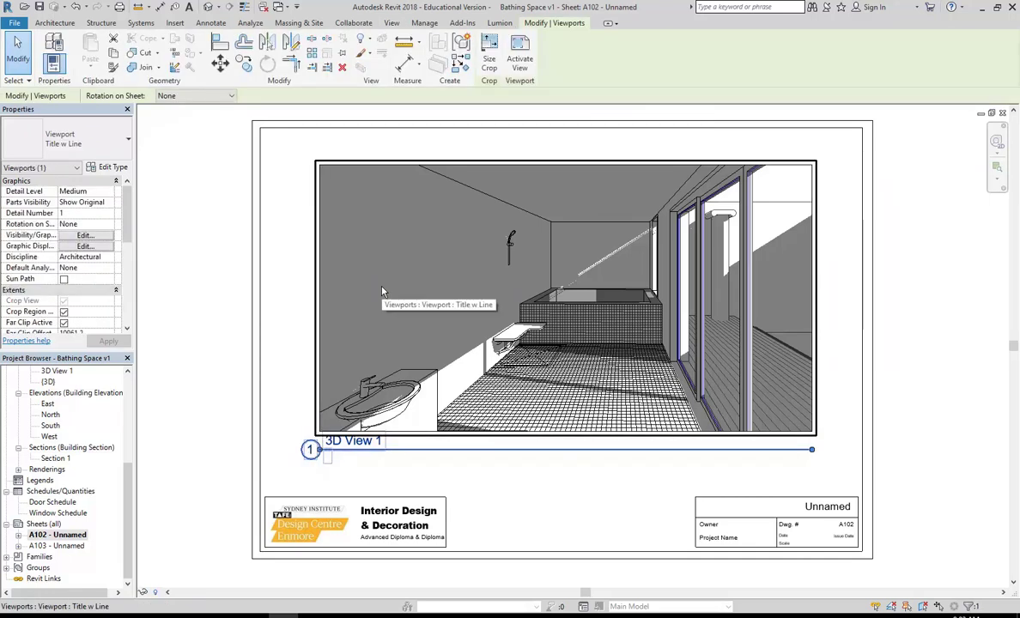
# Set the 3D View 1 crop region to scale with locked proportions and give it a width of 200 mm
pyautogui.click(490, 60)
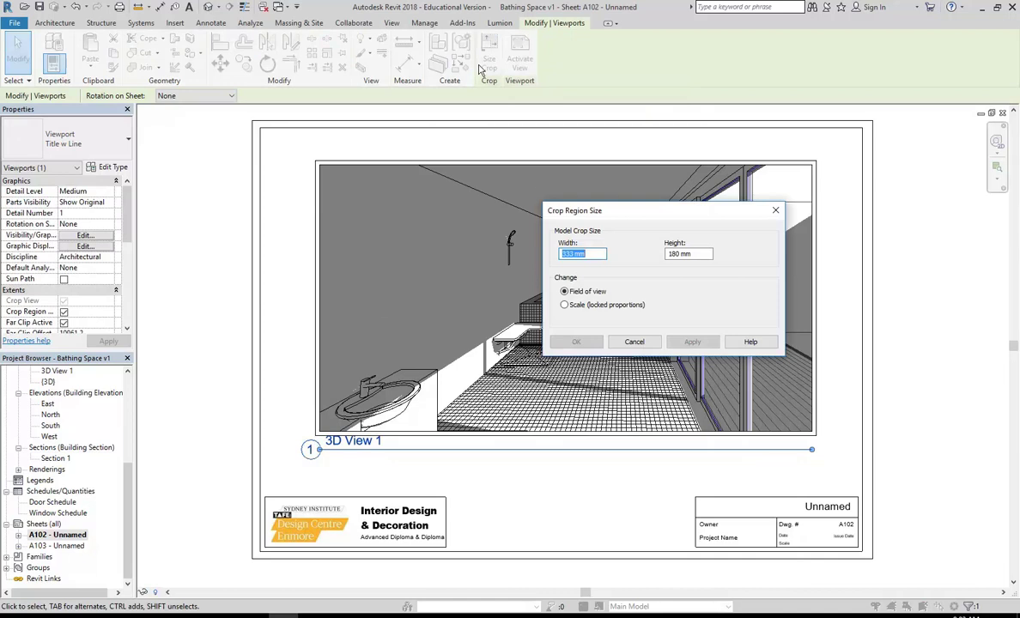
pyautogui.moveTo(664, 209); pyautogui.dragTo(410, 143)
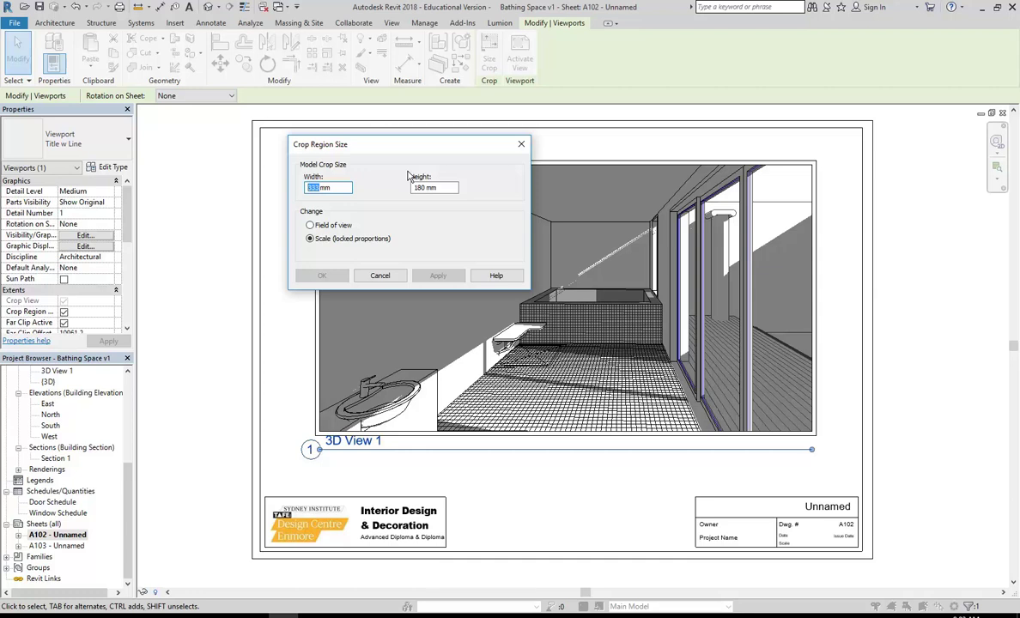
pyautogui.write('200')
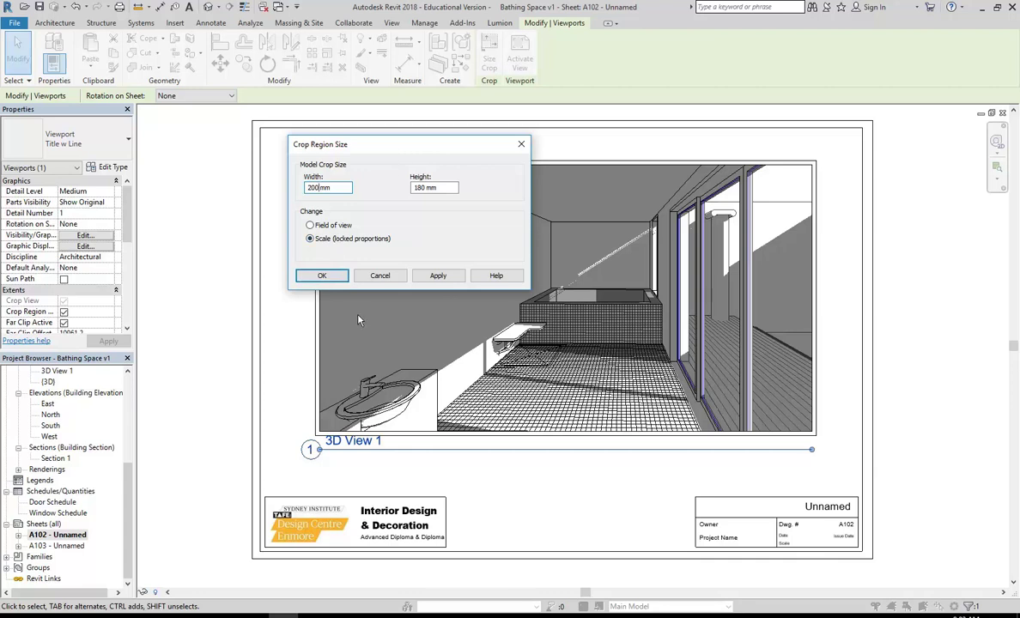
pyautogui.doubleClick(447, 187)
pyautogui.write('108 mm')
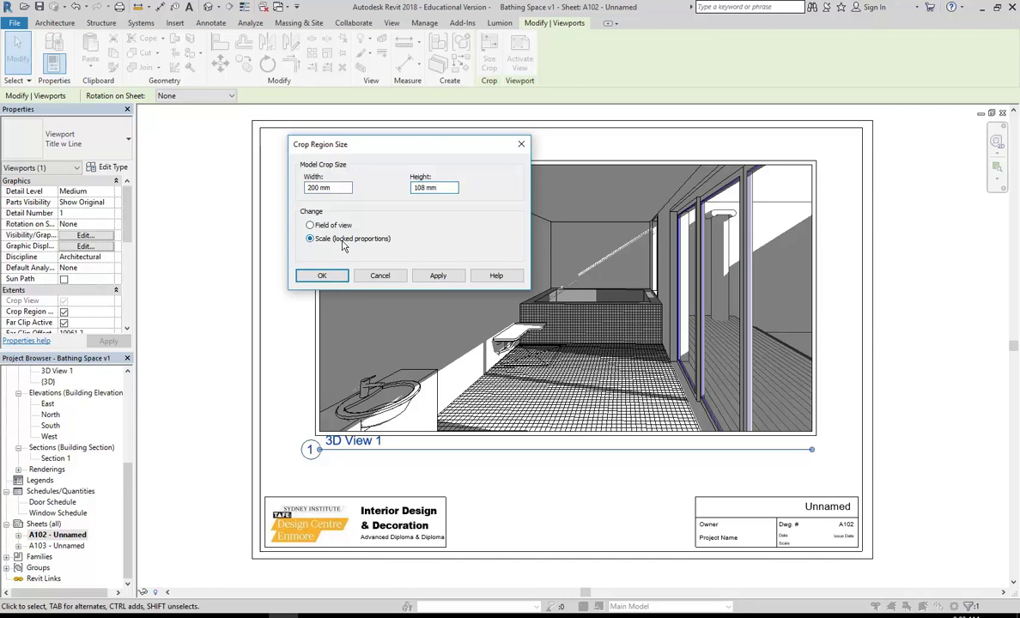
pyautogui.click(311, 187)
pyautogui.click(418, 187)
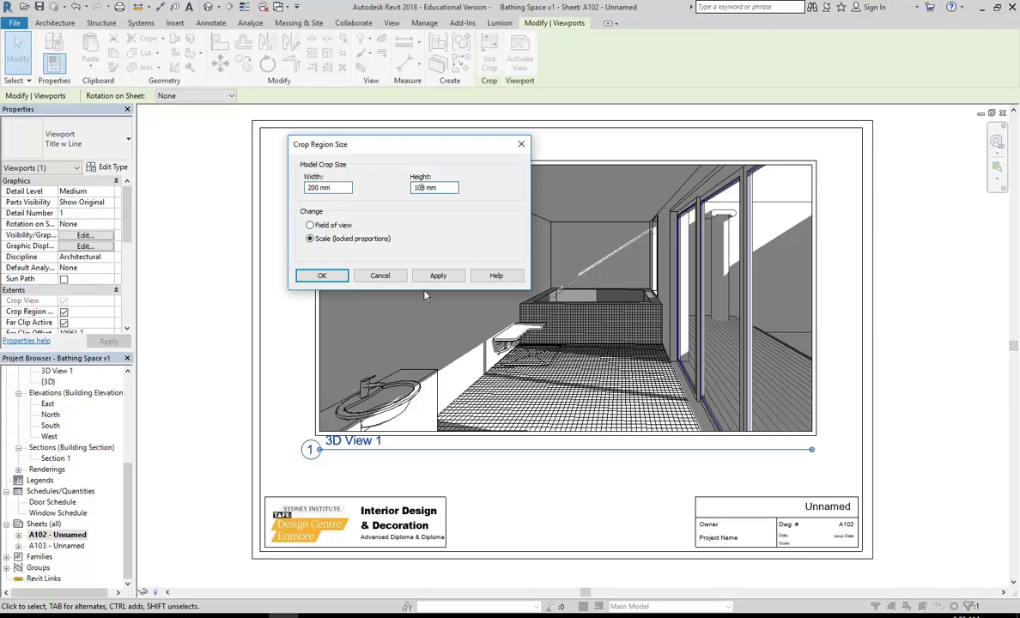
# Set the locked-proportion crop region's height to 100 mm and apply the size to the 3D View 1 viewport
pyautogui.click(318, 187)
pyautogui.doubleClick(419, 188)
pyautogui.write('100')
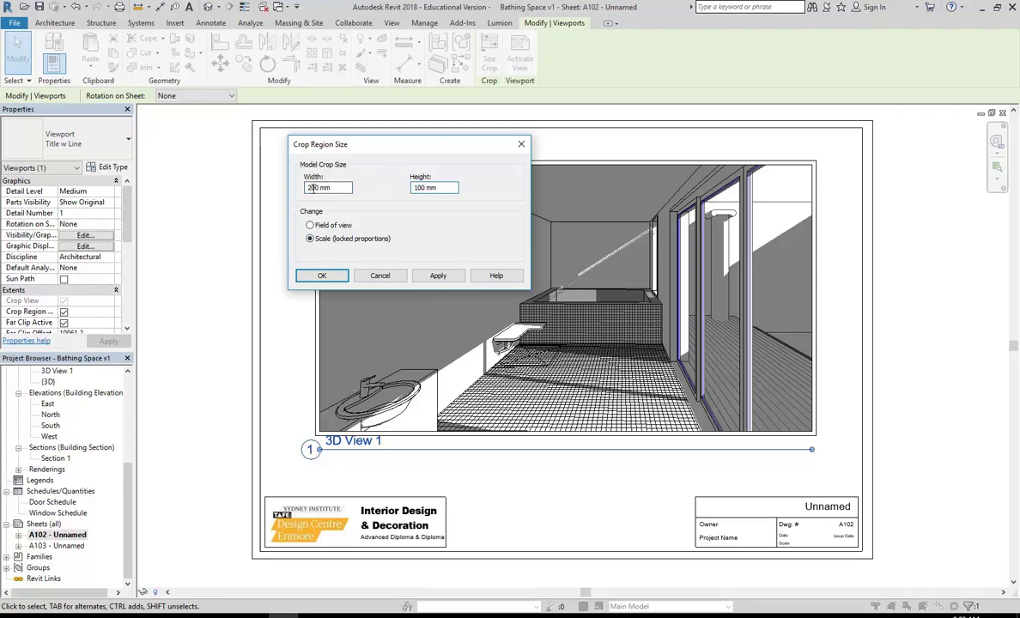
pyautogui.click(314, 187)
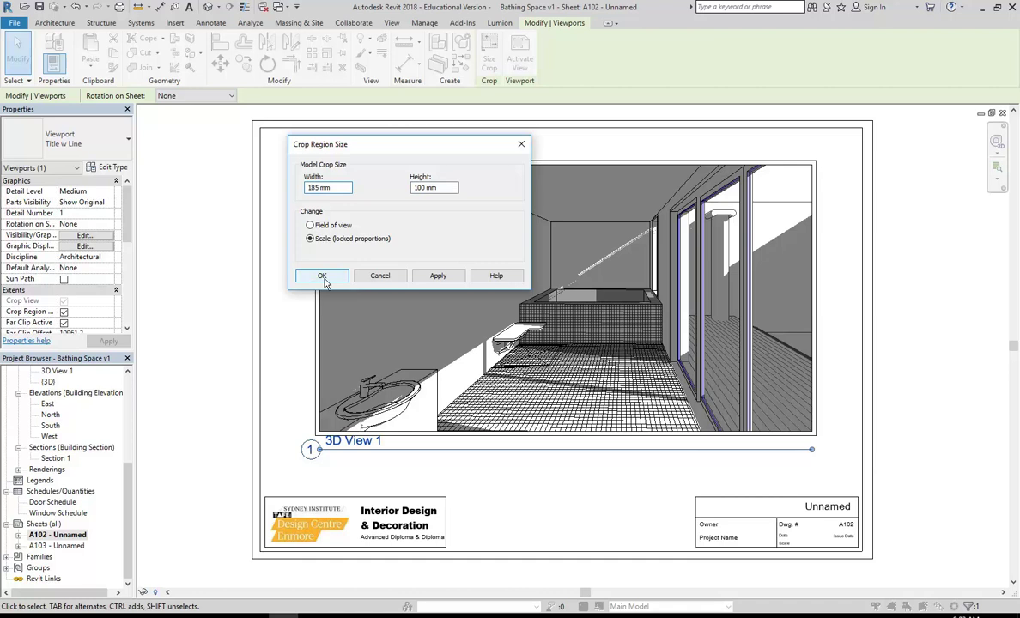
pyautogui.click(322, 275)
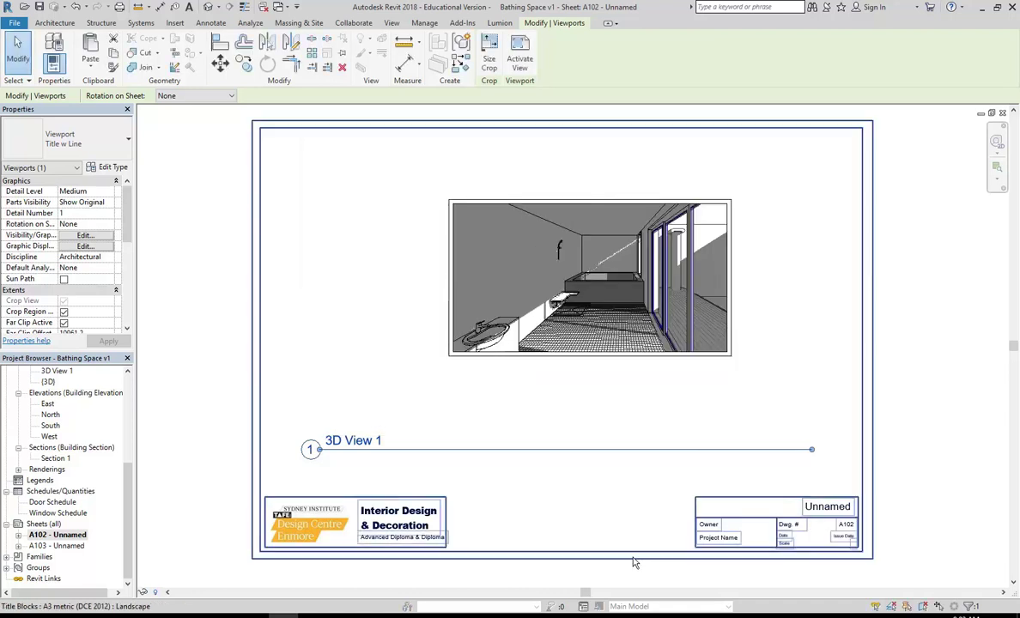
# Shift the 3D View 1 viewport up and left, and fit its title beneath it with a line about as long as the view's width
pyautogui.moveTo(541, 300); pyautogui.dragTo(416, 259)
pyautogui.click(474, 485)
pyautogui.moveTo(337, 418); pyautogui.dragTo(481, 343)
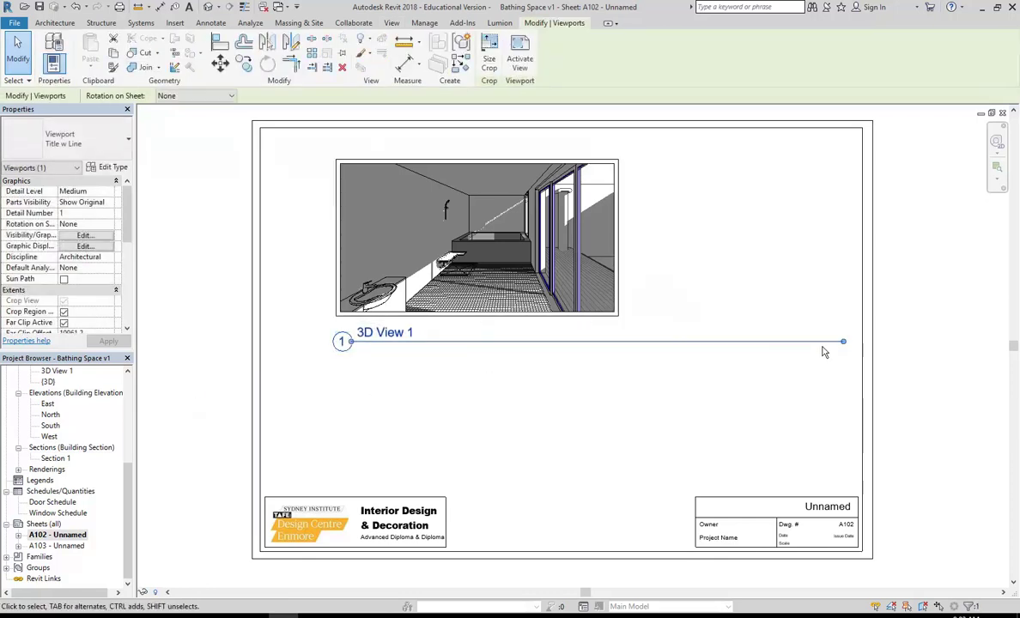
pyautogui.moveTo(845, 343); pyautogui.dragTo(604, 344)
pyautogui.press('Escape')
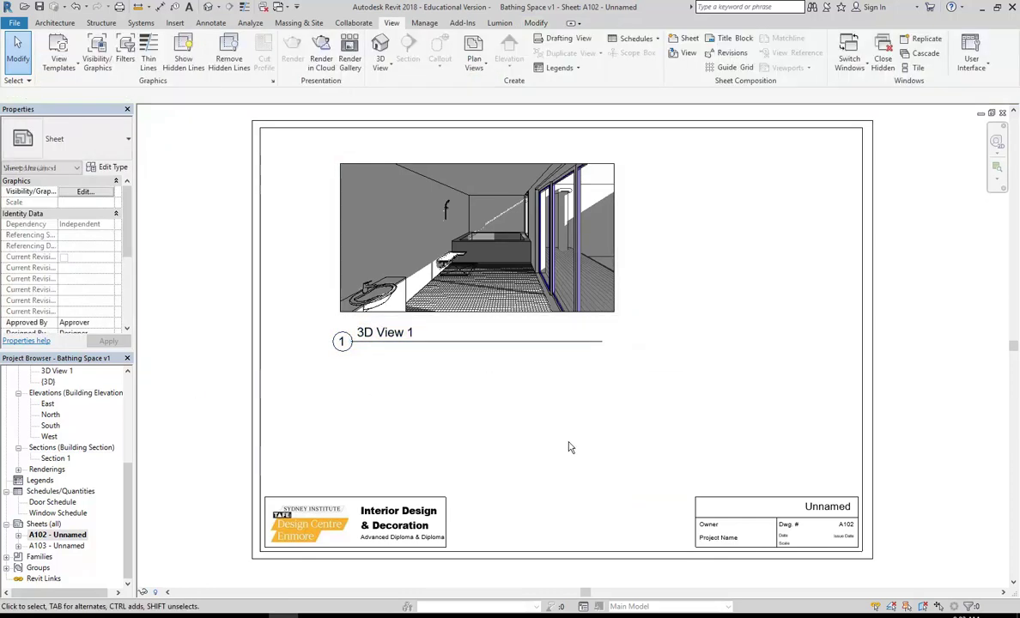
# Move the 3D View 1 viewport together with its title into the sheet's upper-left corner, inside the border
pyautogui.moveTo(450, 245)
pyautogui.mouseDown()
pyautogui.moveTo(410, 288)
pyautogui.moveTo(433, 249)
pyautogui.mouseUp()
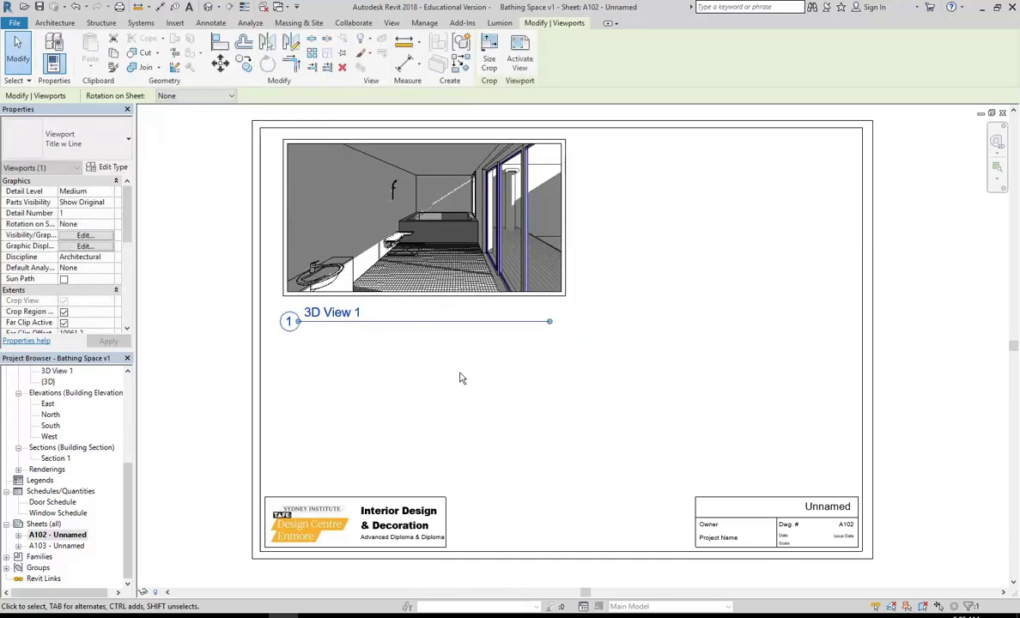
pyautogui.press('Escape')
pyautogui.moveTo(440, 360)
pyautogui.mouseDown(button='middle')
pyautogui.moveTo(419, 353)
pyautogui.moveTo(408, 397)
pyautogui.mouseUp(button='middle')
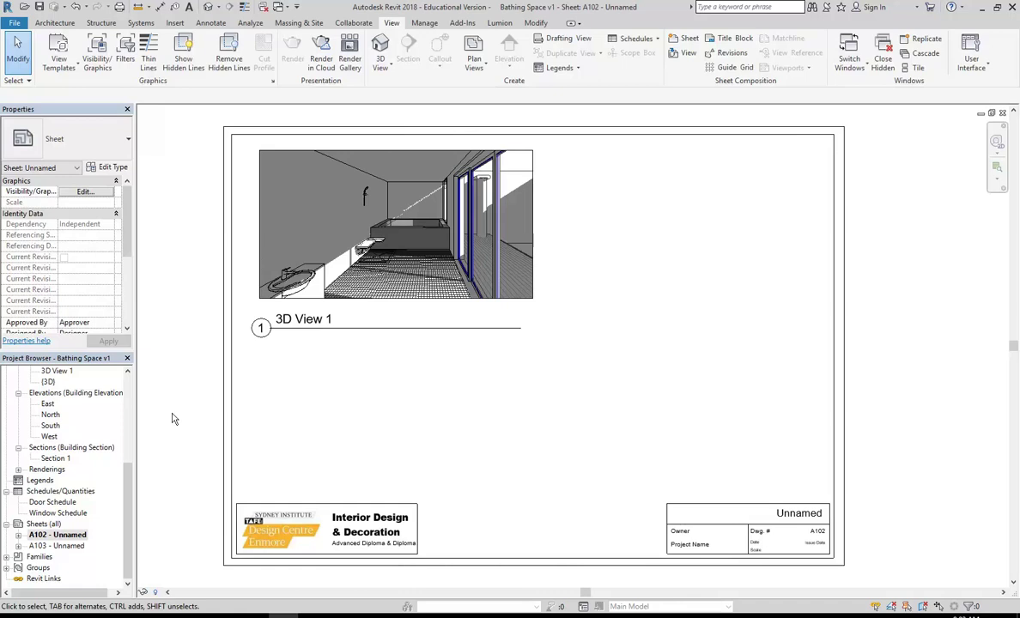
# Render the 3D View 1 camera view at Draft quality and save the image to the project under the suggested name
pyautogui.doubleClick(53, 370)
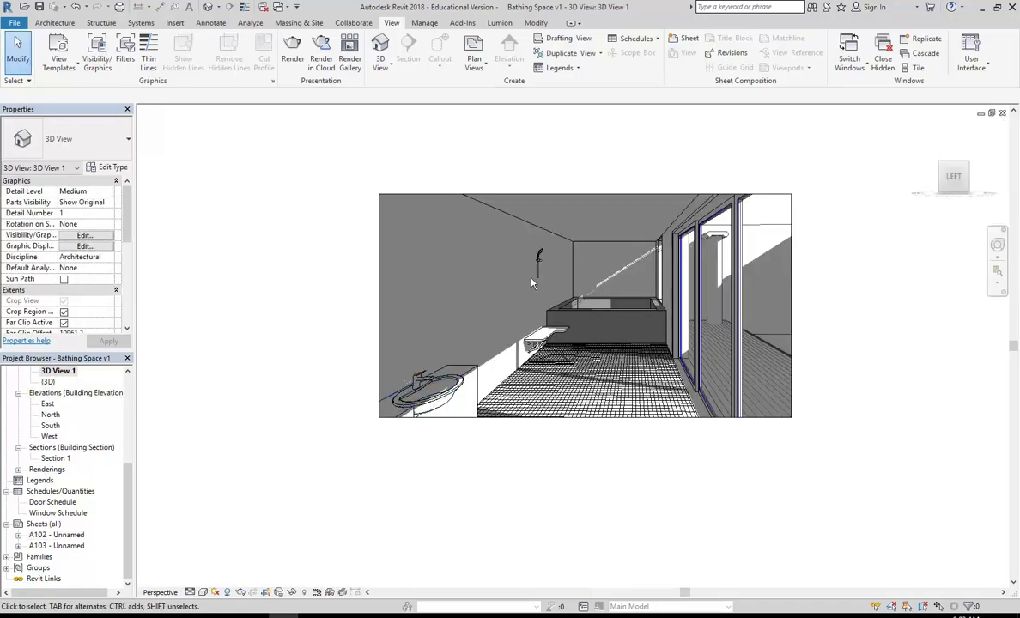
pyautogui.scroll(3, 455, 302)
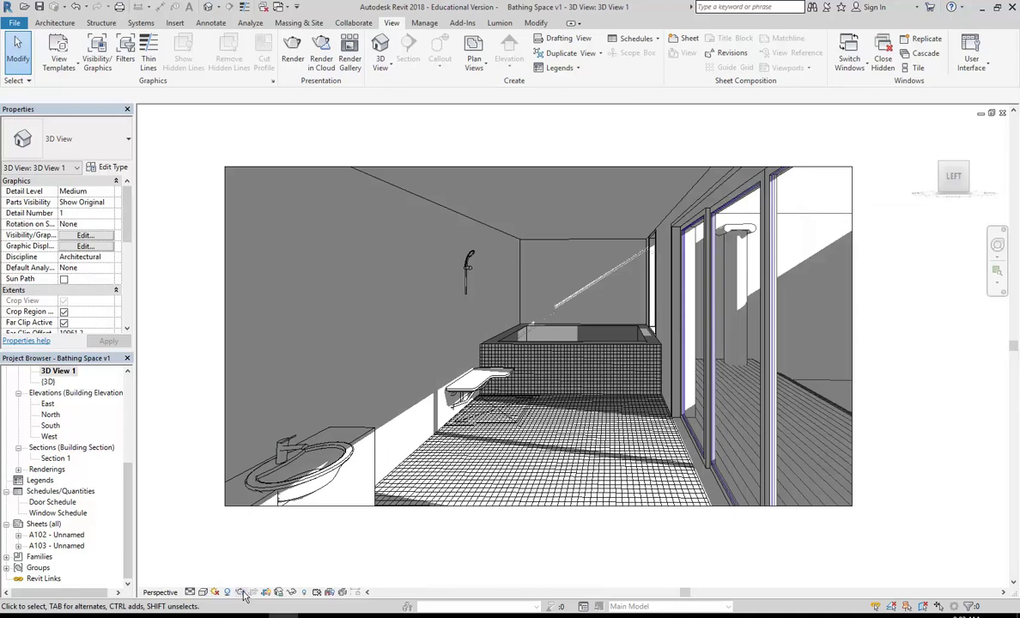
pyautogui.press('r')
pyautogui.press('r')
pyautogui.click(184, 79)
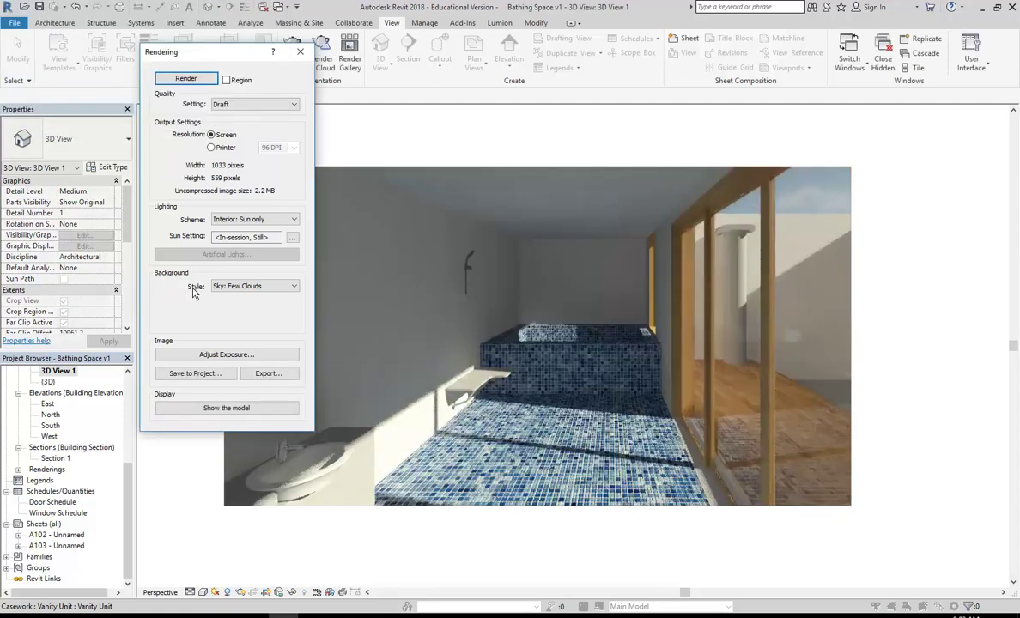
pyautogui.click(189, 375)
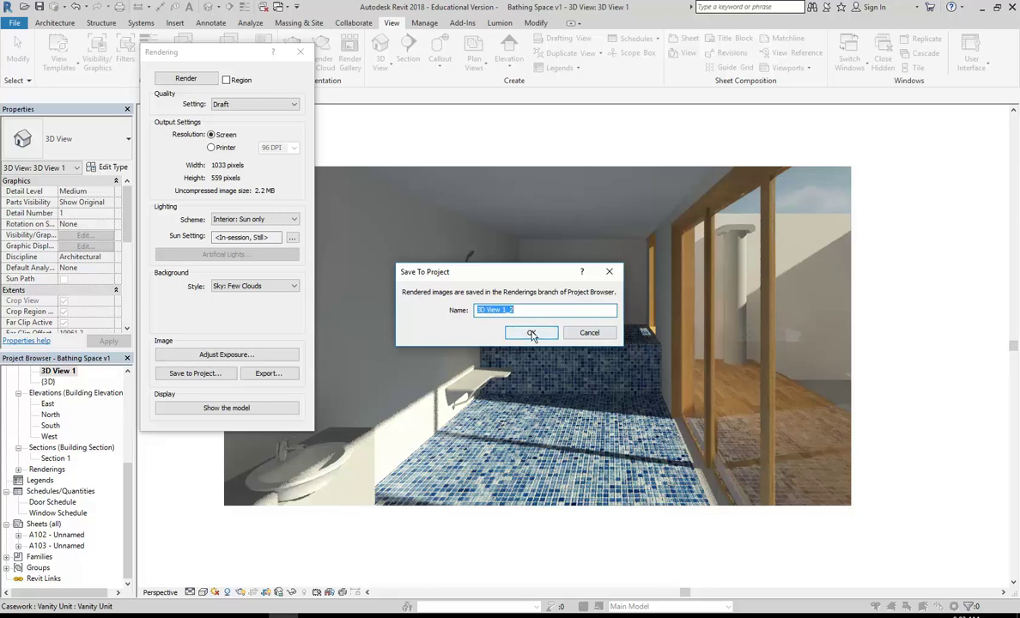
pyautogui.click(531, 333)
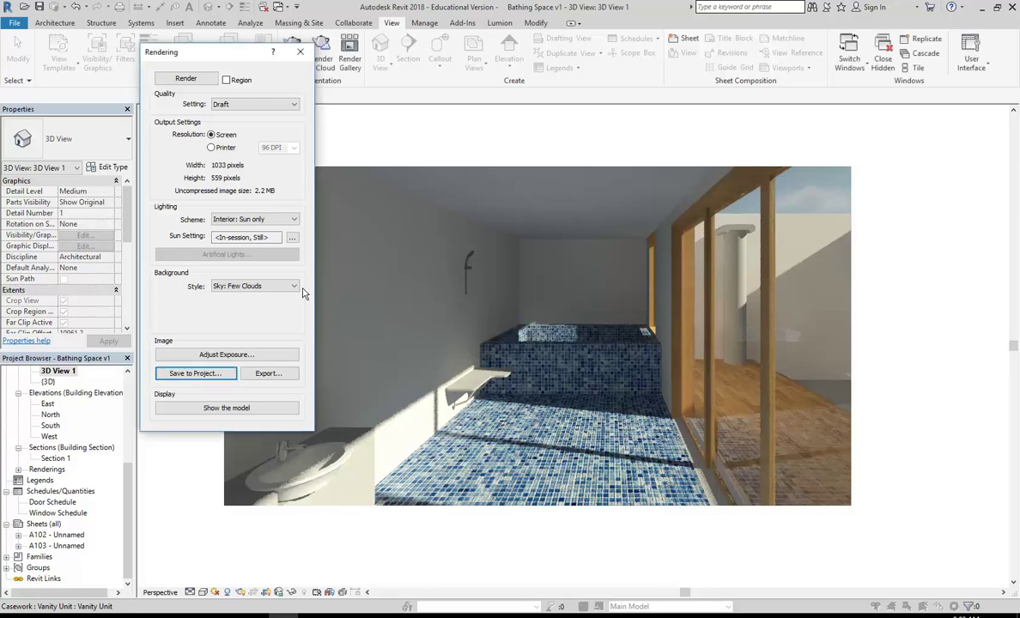
pyautogui.click(299, 51)
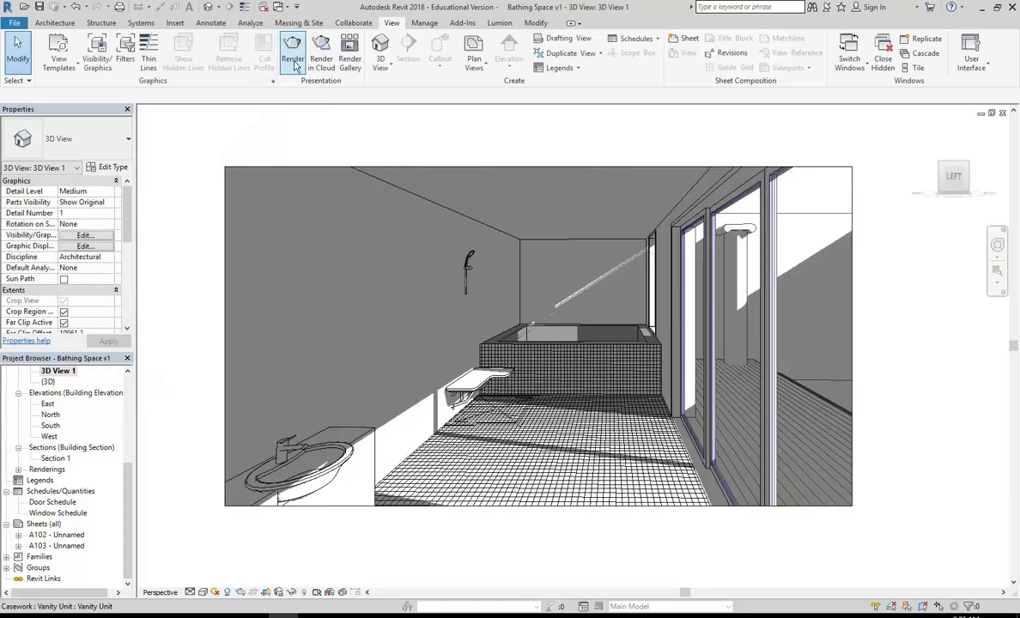
# Place the 3D View 1_2 rendering on sheet A102 in the lower-right area, just above the drawing information block
pyautogui.doubleClick(56, 534)
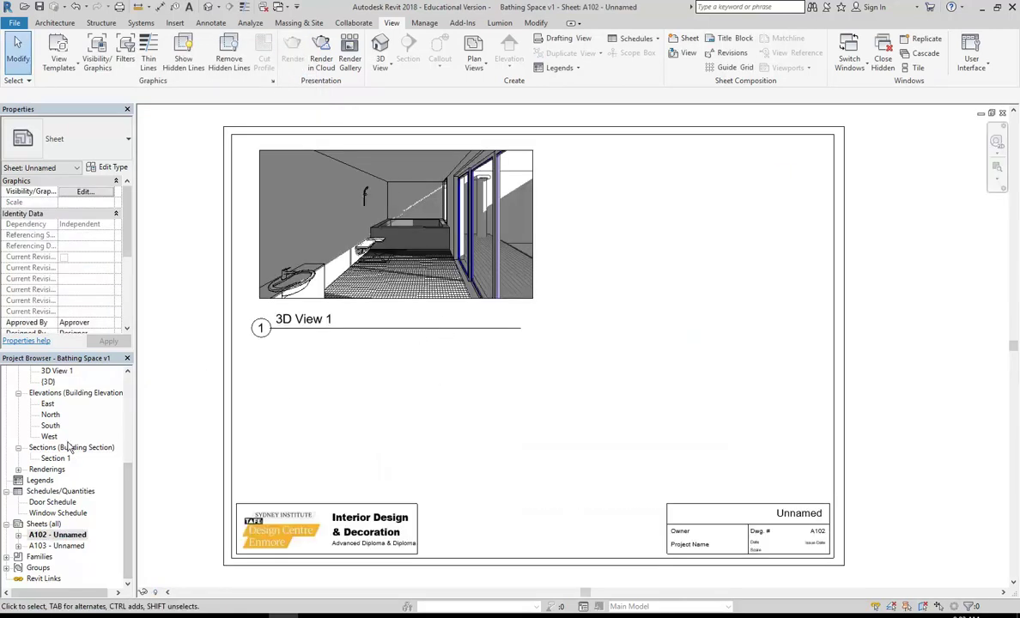
pyautogui.doubleClick(47, 469)
pyautogui.moveTo(125, 499)
pyautogui.mouseDown()
pyautogui.moveTo(117, 413)
pyautogui.moveTo(118, 401)
pyautogui.moveTo(133, 478)
pyautogui.moveTo(127, 399)
pyautogui.moveTo(129, 498)
pyautogui.mouseUp()
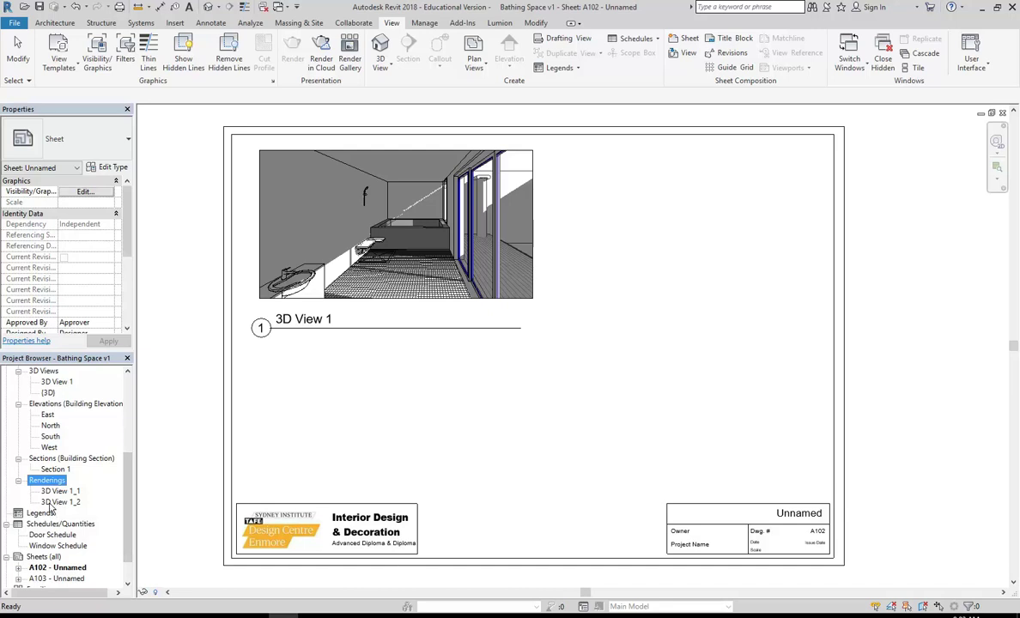
pyautogui.moveTo(57, 503); pyautogui.dragTo(343, 389)
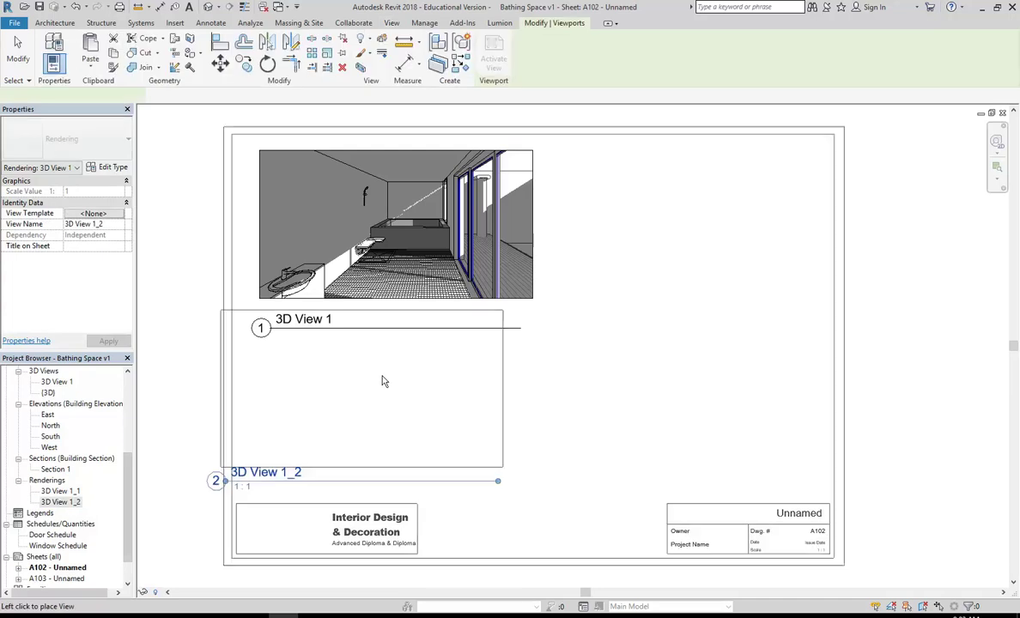
pyautogui.click(419, 411)
pyautogui.moveTo(421, 409); pyautogui.dragTo(684, 403)
pyautogui.click(457, 418)
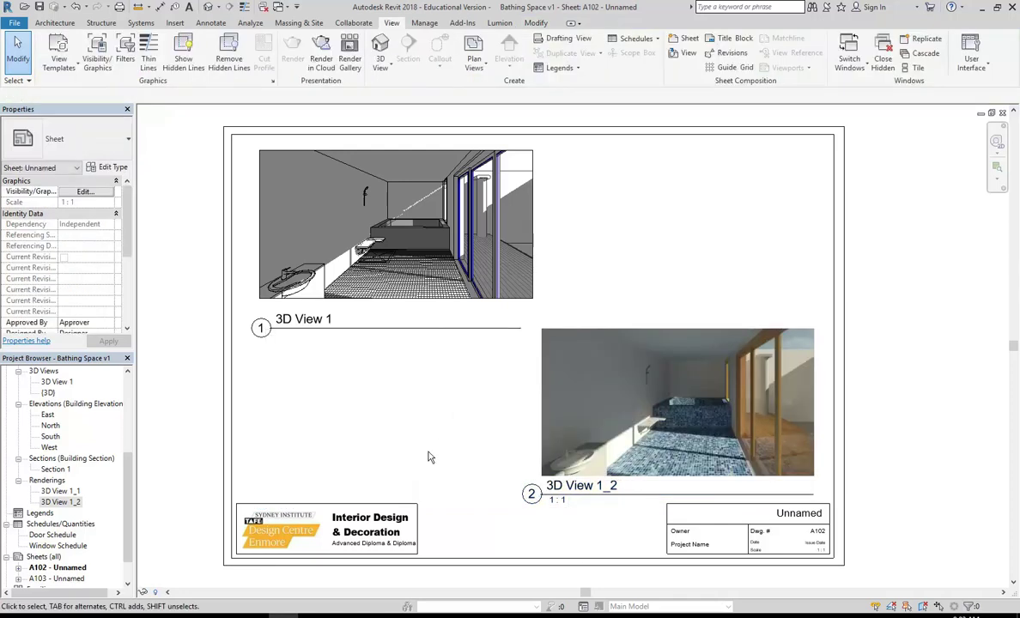
# Select the 3D View 1_2 rendering on the sheet and check whether a crop size option is available for it
pyautogui.click(625, 385)
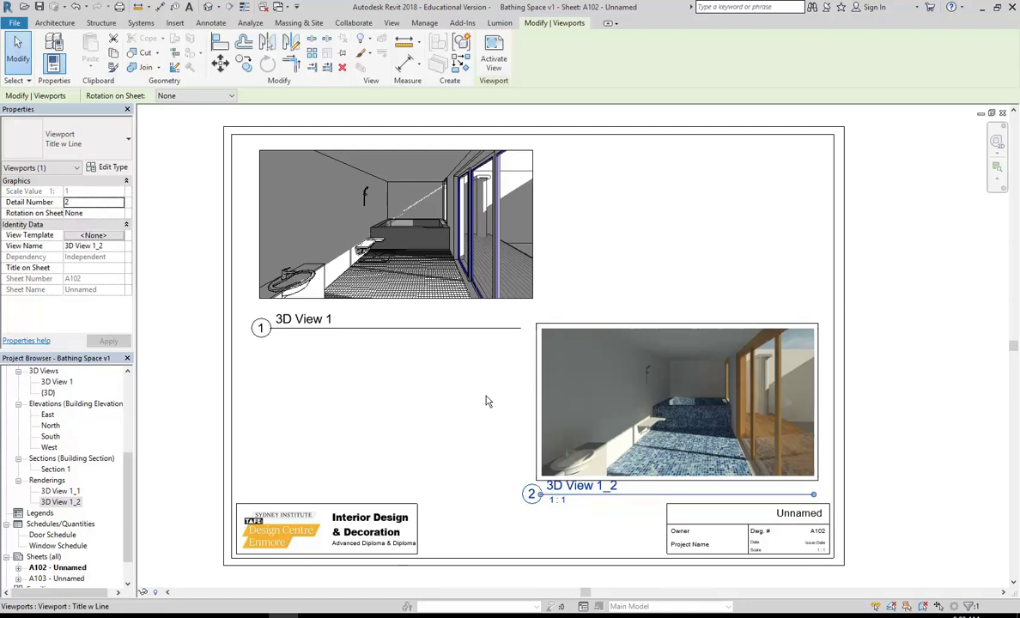
pyautogui.press('Escape')
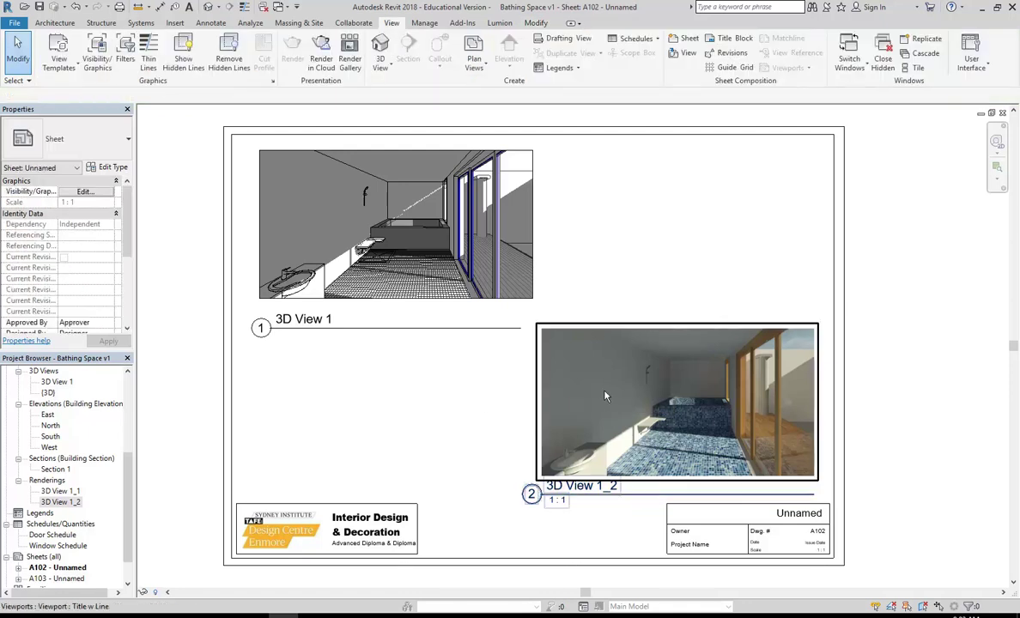
pyautogui.click(560, 362)
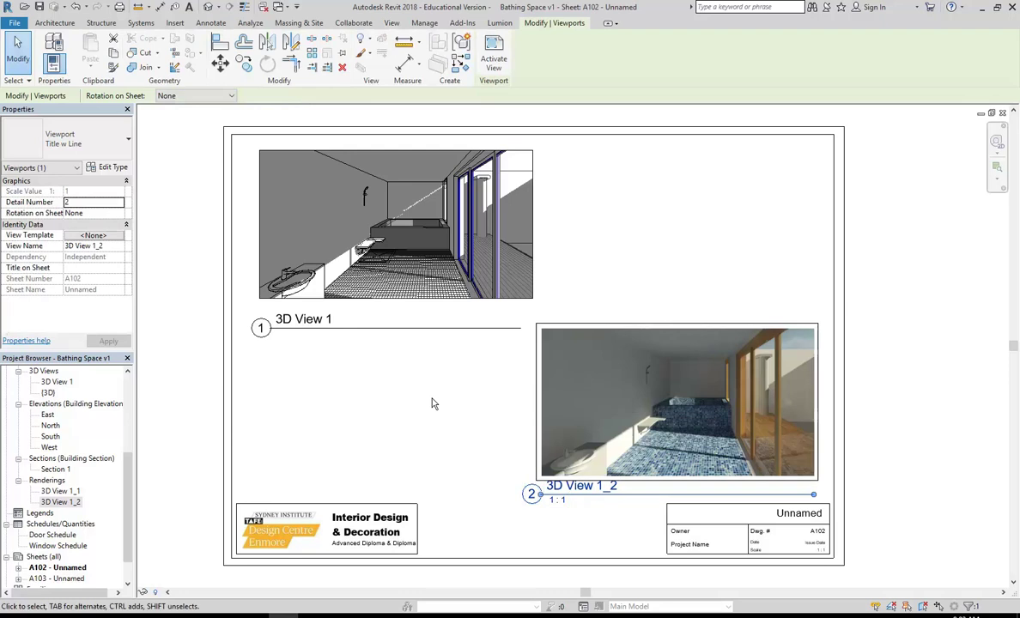
pyautogui.press('Escape')
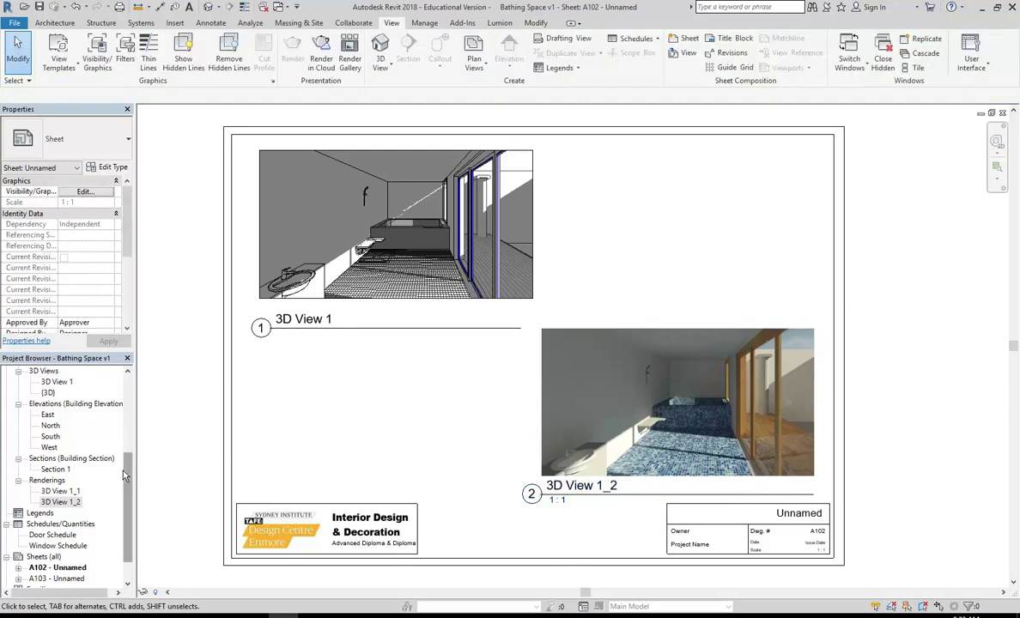
# Open 3D View 1 to inspect its crop region size settings without changing them, and return to sheet A102
pyautogui.doubleClick(57, 382)
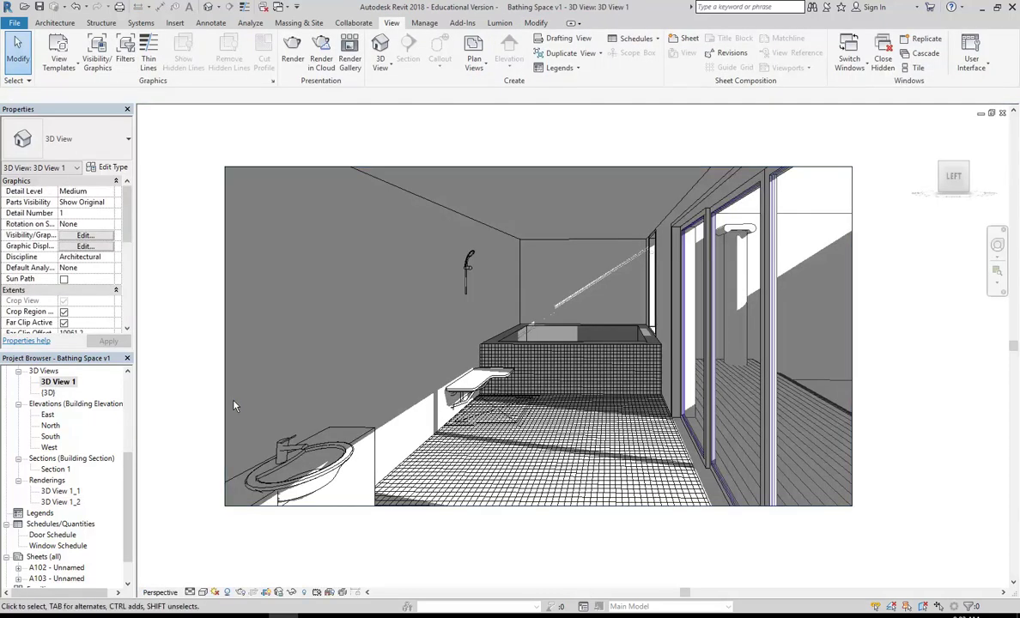
pyautogui.click(57, 383)
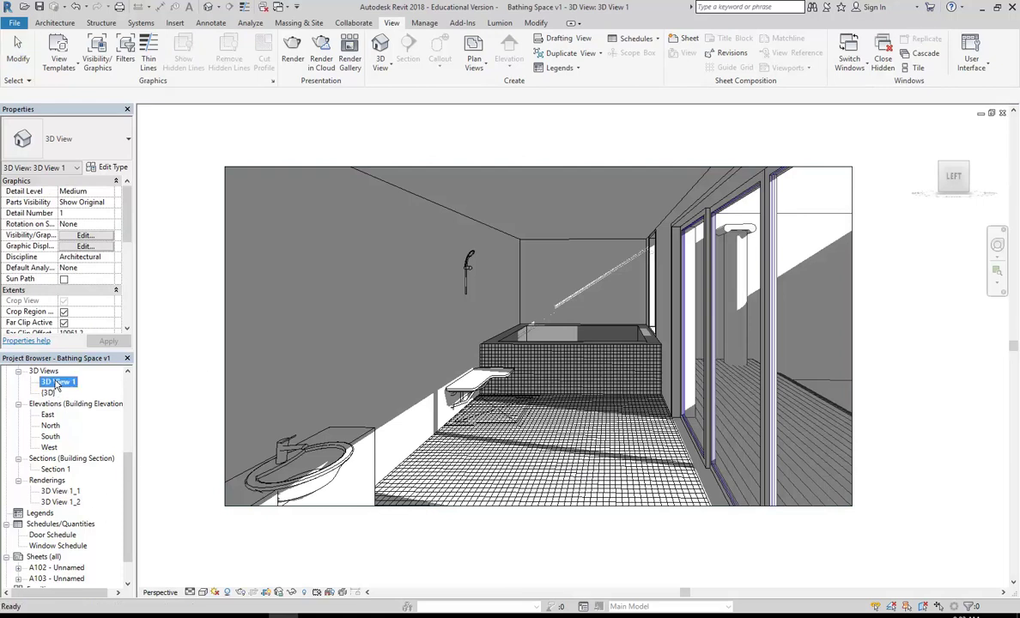
pyautogui.click(189, 331)
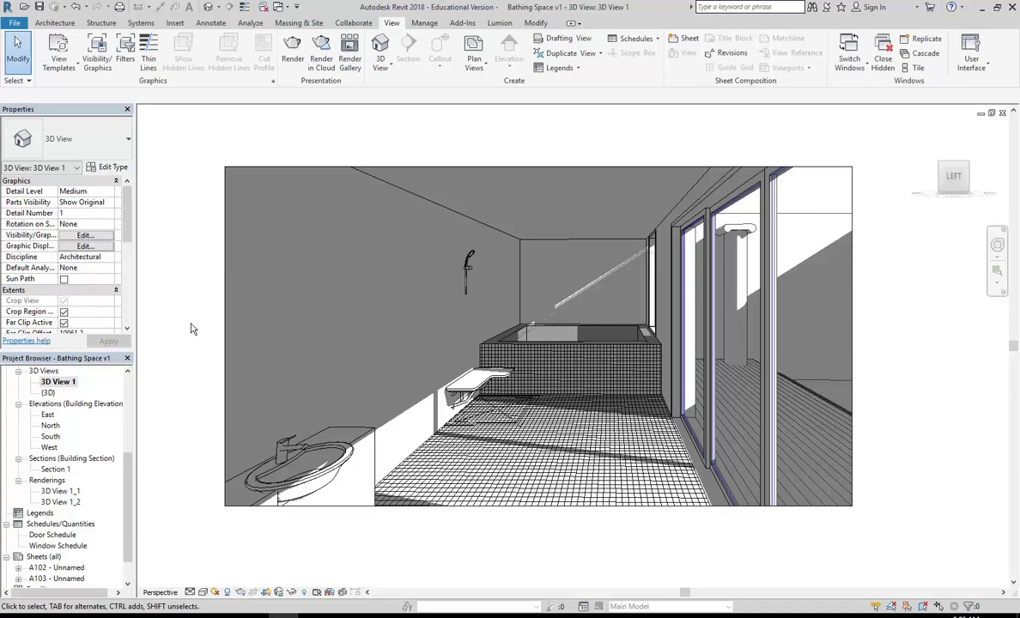
pyautogui.click(225, 352)
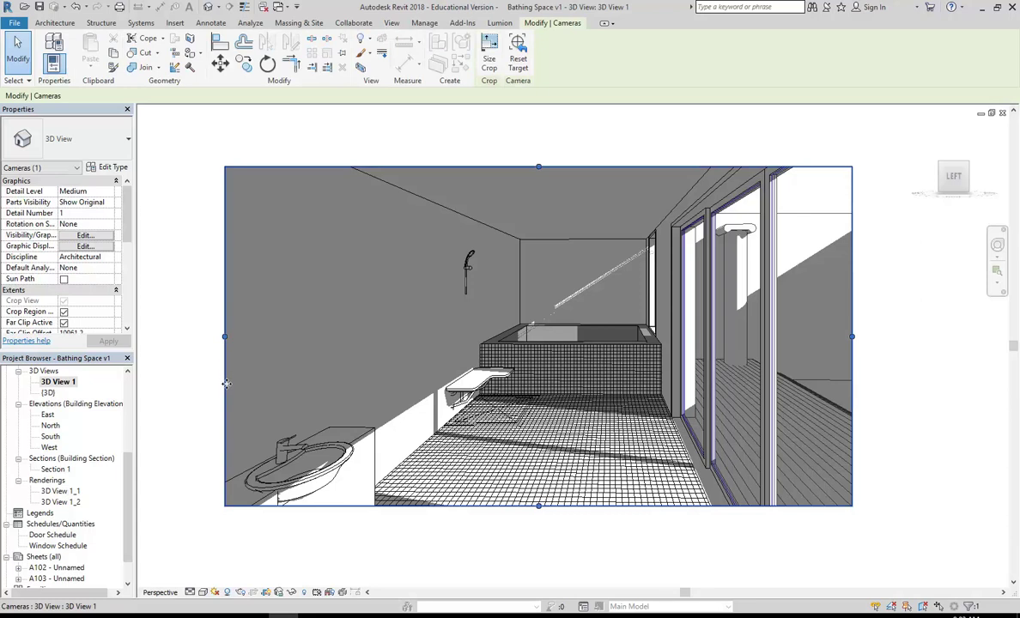
pyautogui.click(489, 49)
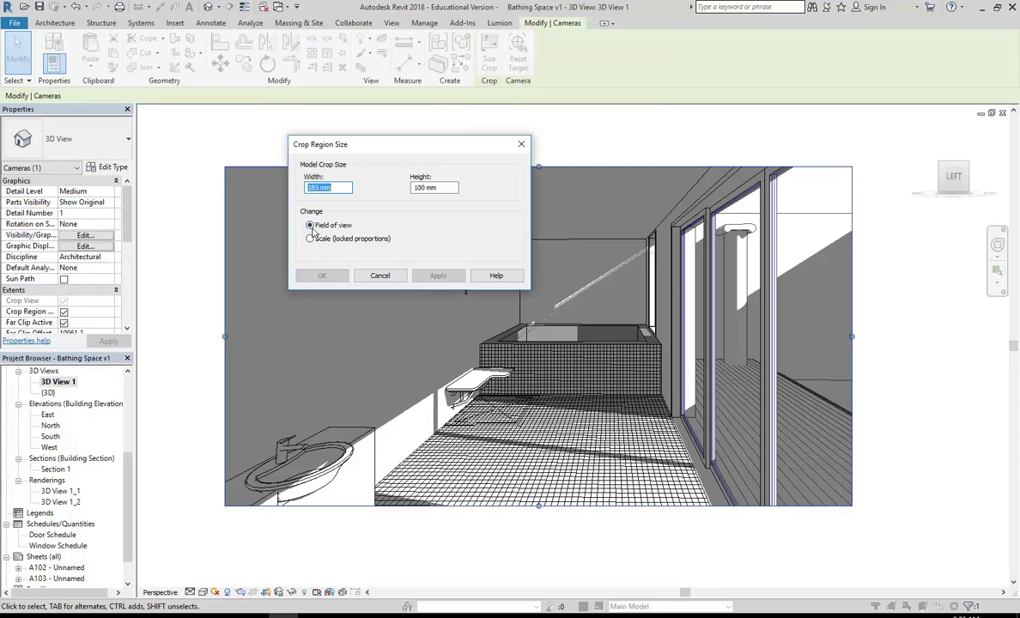
pyautogui.click(374, 275)
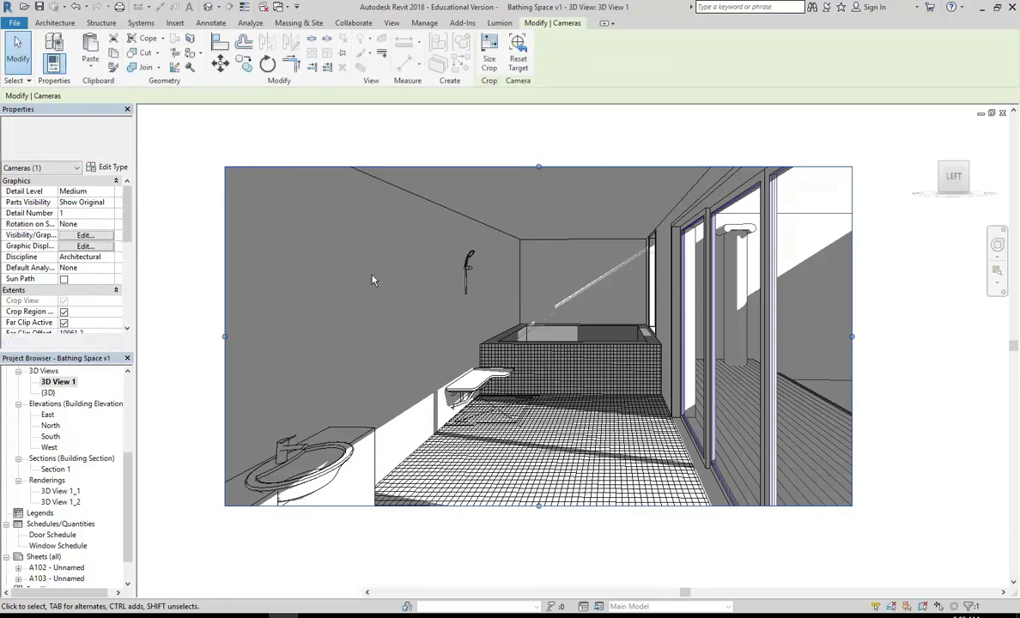
pyautogui.press('Escape')
pyautogui.scroll(-1, 100, 541)
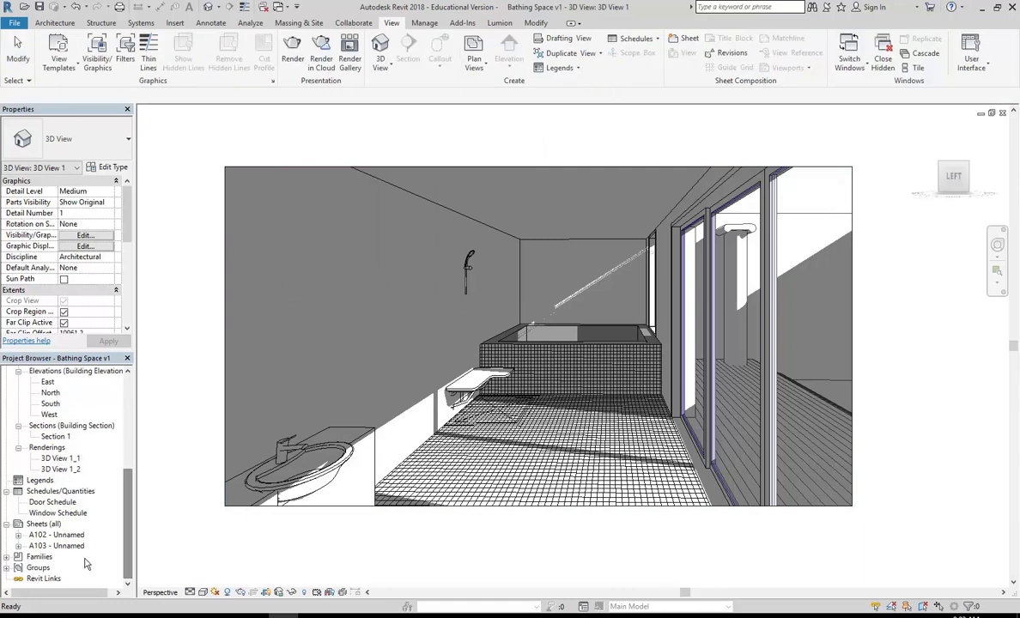
pyautogui.doubleClick(66, 536)
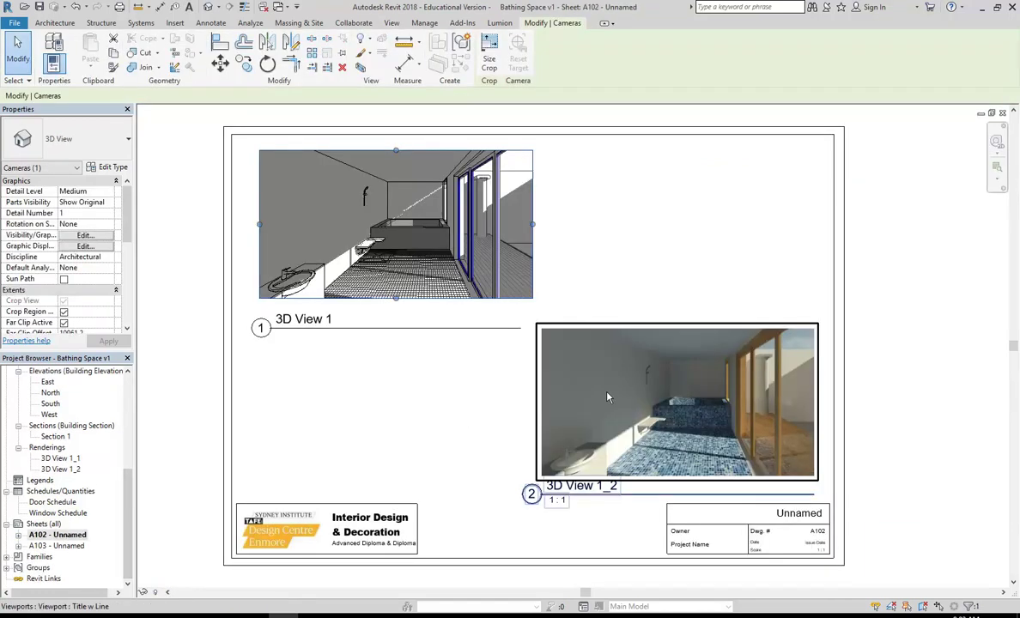
pyautogui.click(369, 416)
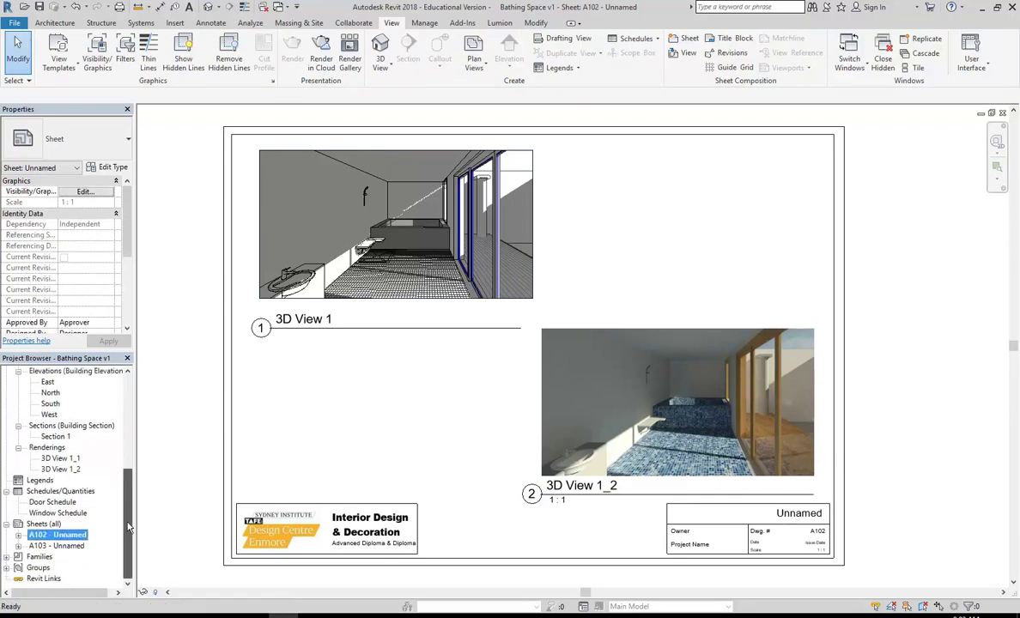
# Create another new sheet using the A3 metric (DCE 2012) Landscape titleblock
pyautogui.rightClick(55, 525)
pyautogui.click(79, 532)
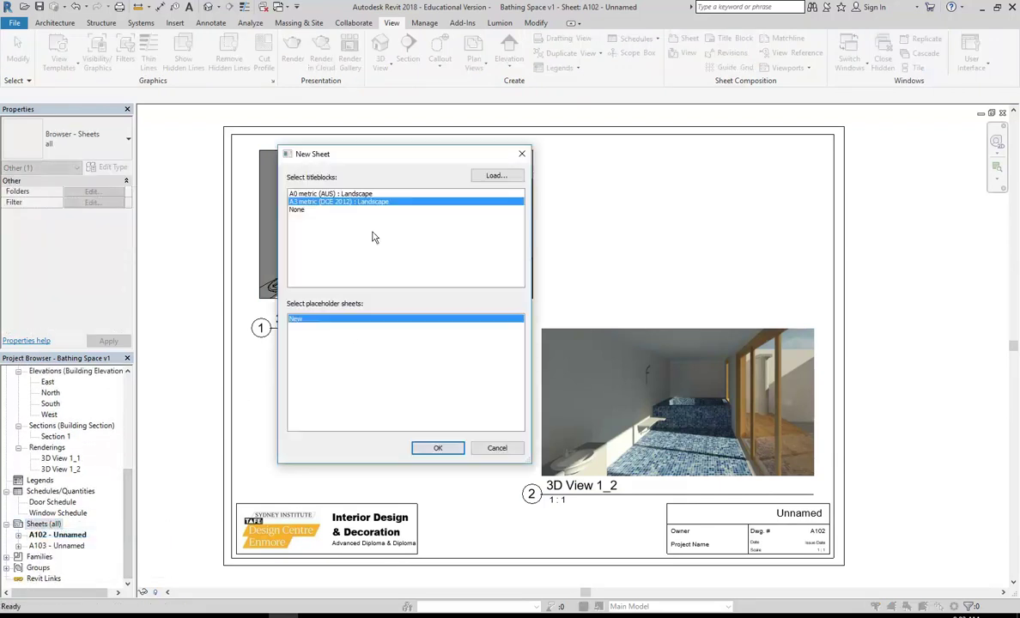
pyautogui.click(427, 447)
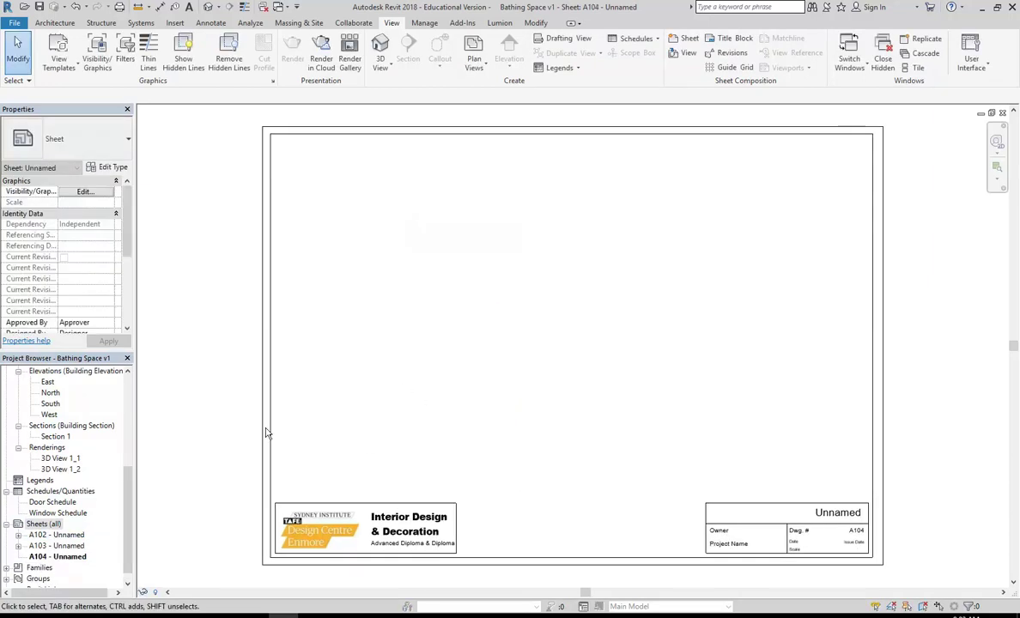
# Open Section 1 and pull both side edges of its crop region in close to the building
pyautogui.moveTo(128, 496); pyautogui.dragTo(130, 458)
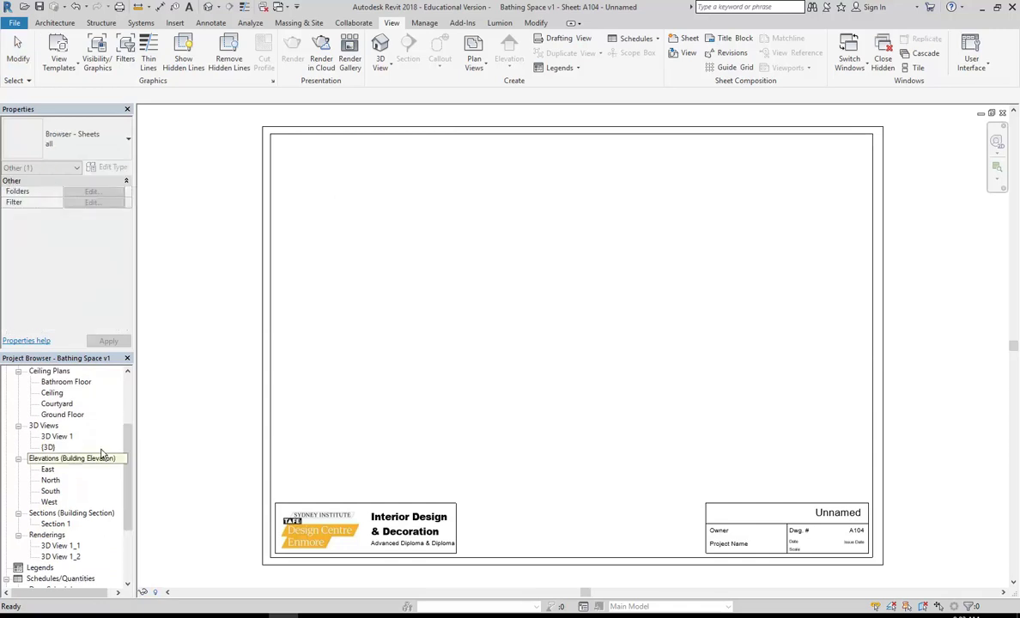
pyautogui.doubleClick(54, 524)
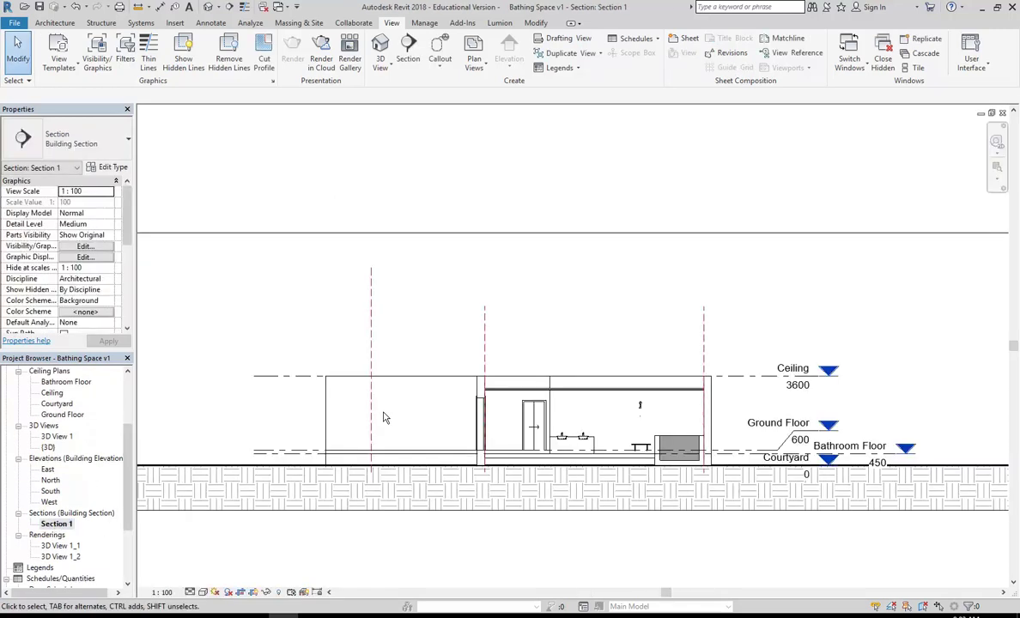
pyautogui.scroll(-4, 417, 346)
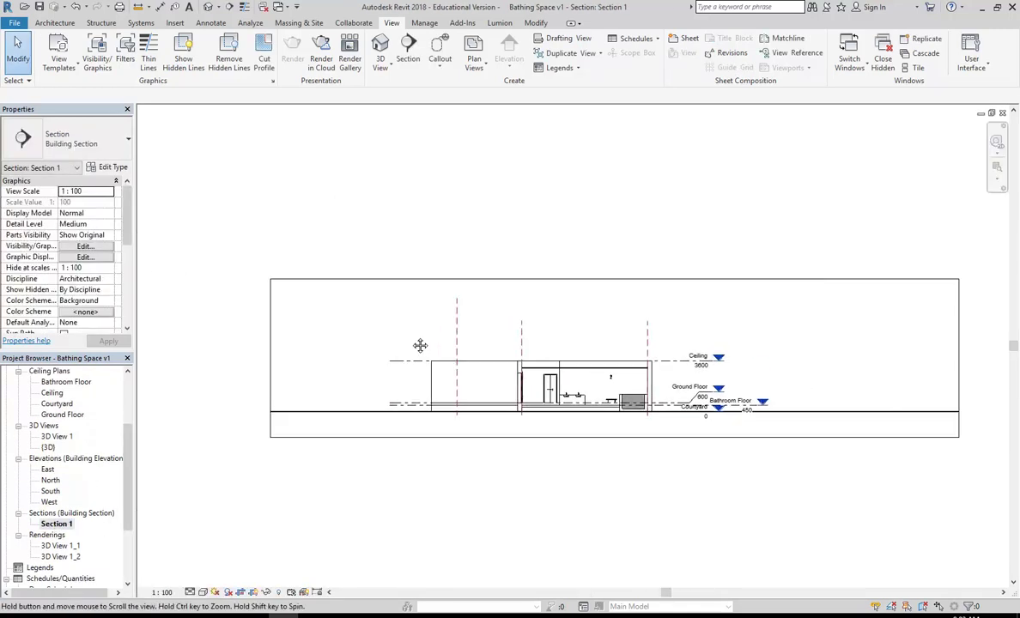
pyautogui.scroll(2, 442, 468)
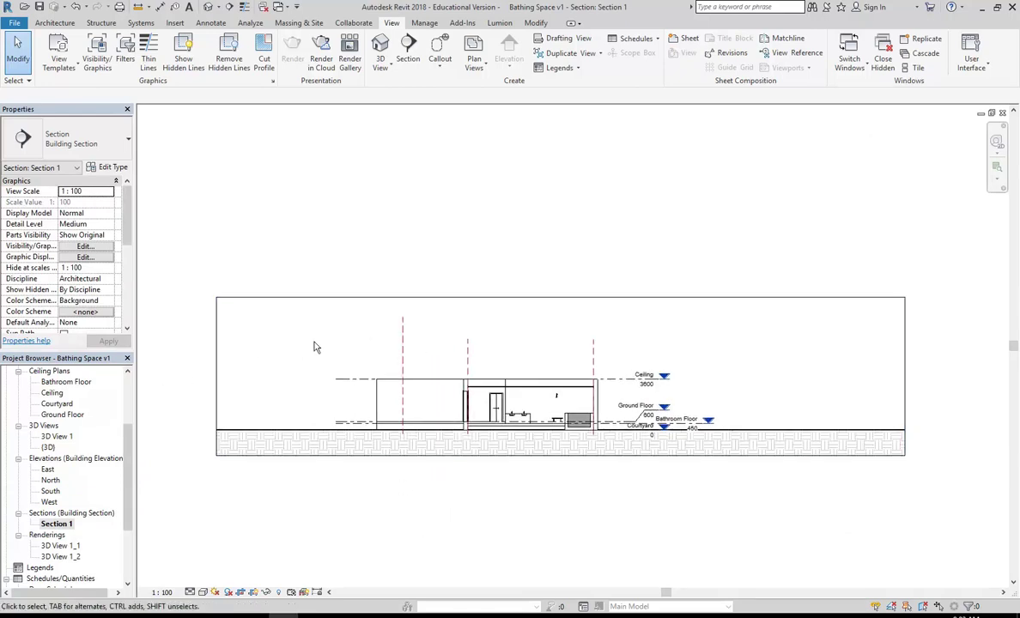
pyautogui.click(217, 380)
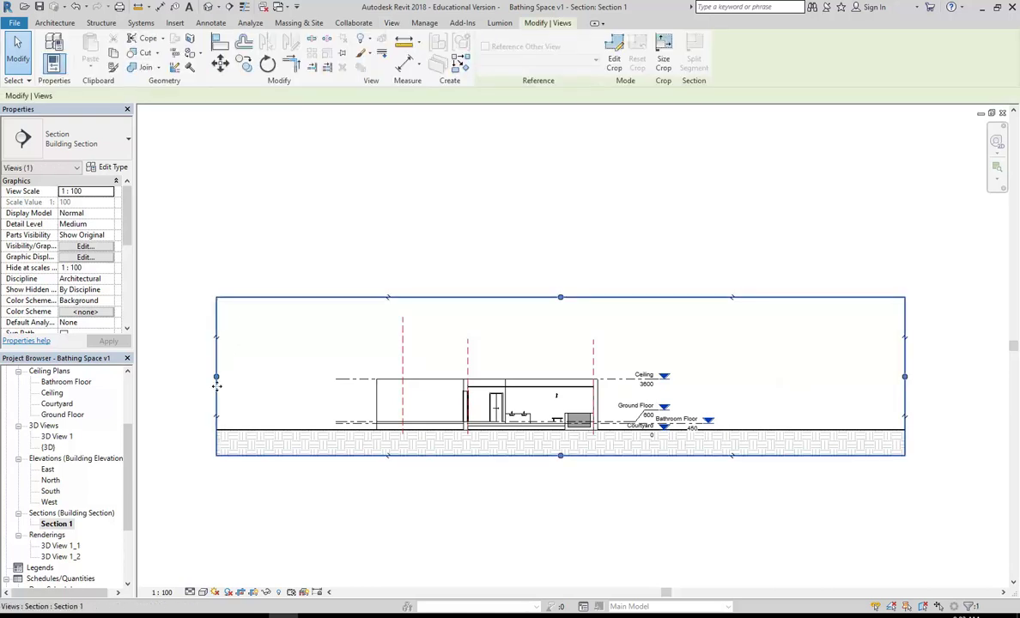
pyautogui.moveTo(220, 379); pyautogui.dragTo(314, 376)
pyautogui.moveTo(901, 377); pyautogui.dragTo(623, 378)
# Tighten the Section 1 crop region around the bathing space: top just above the ceiling, left edge by its outer wall, bottom just below ground
pyautogui.scroll(2, 457, 354)
pyautogui.moveTo(473, 268); pyautogui.dragTo(471, 378)
pyautogui.scroll(2, 251, 444)
pyautogui.moveTo(225, 446); pyautogui.dragTo(347, 430)
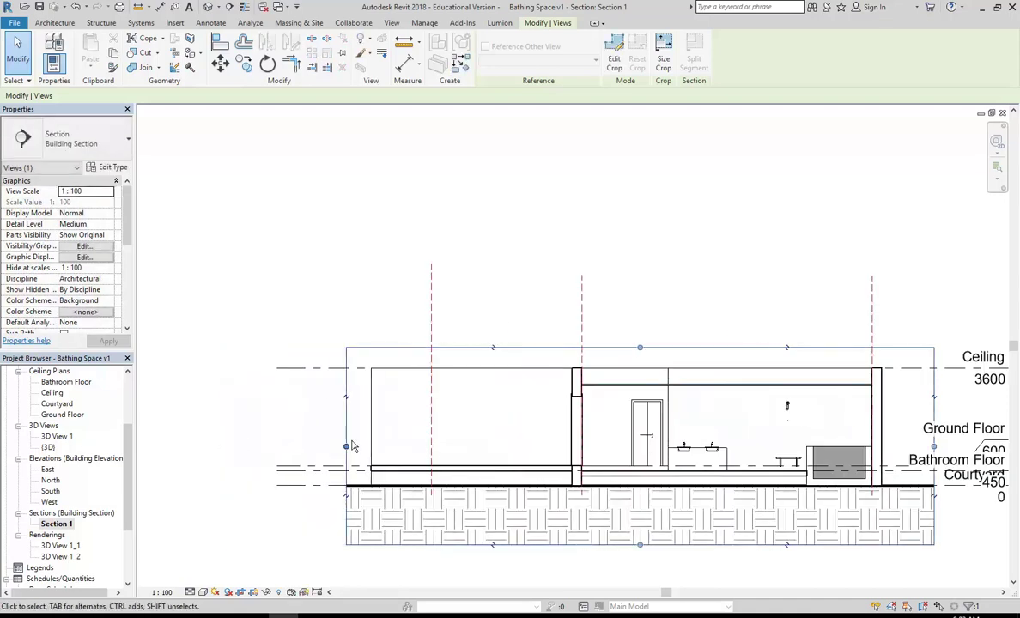
pyautogui.moveTo(346, 447); pyautogui.dragTo(542, 444)
pyautogui.press('z')
pyautogui.press('f')
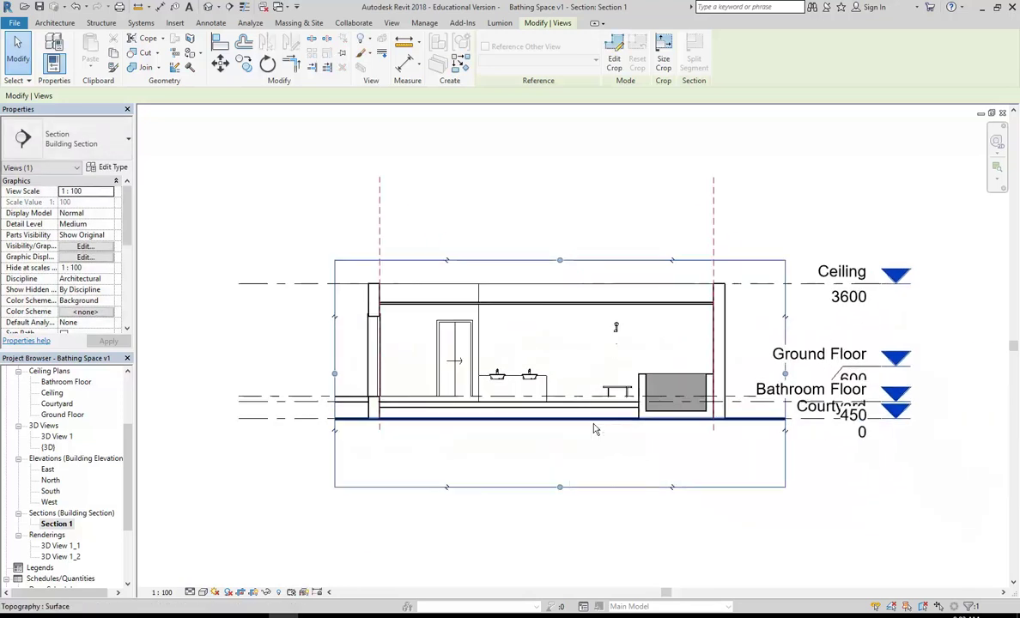
pyautogui.moveTo(554, 491); pyautogui.dragTo(555, 439)
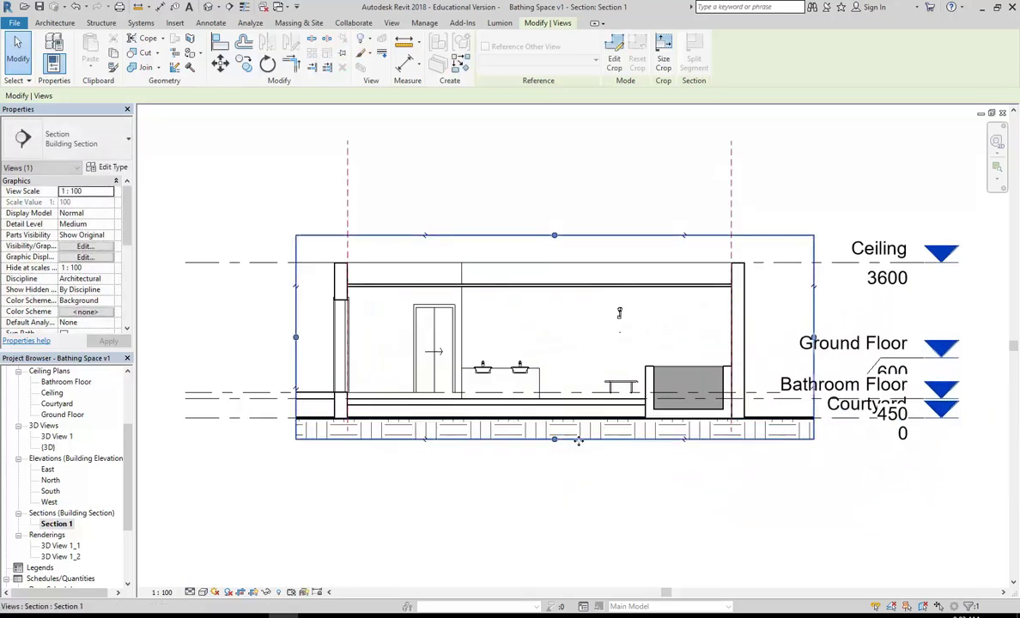
# Examine the level heads and names beside the cropped section for overlaps
pyautogui.moveTo(510, 483); pyautogui.dragTo(534, 508, button='middle')
pyautogui.scroll(2, 663, 473)
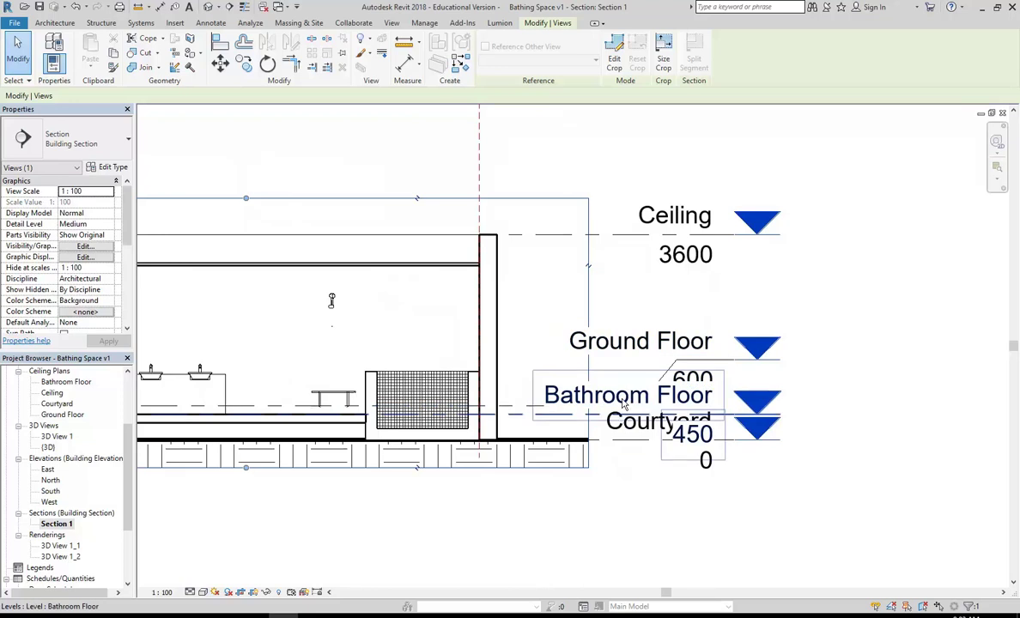
pyautogui.click(642, 477)
pyautogui.scroll(2, 626, 375)
pyautogui.scroll(1, 700, 347)
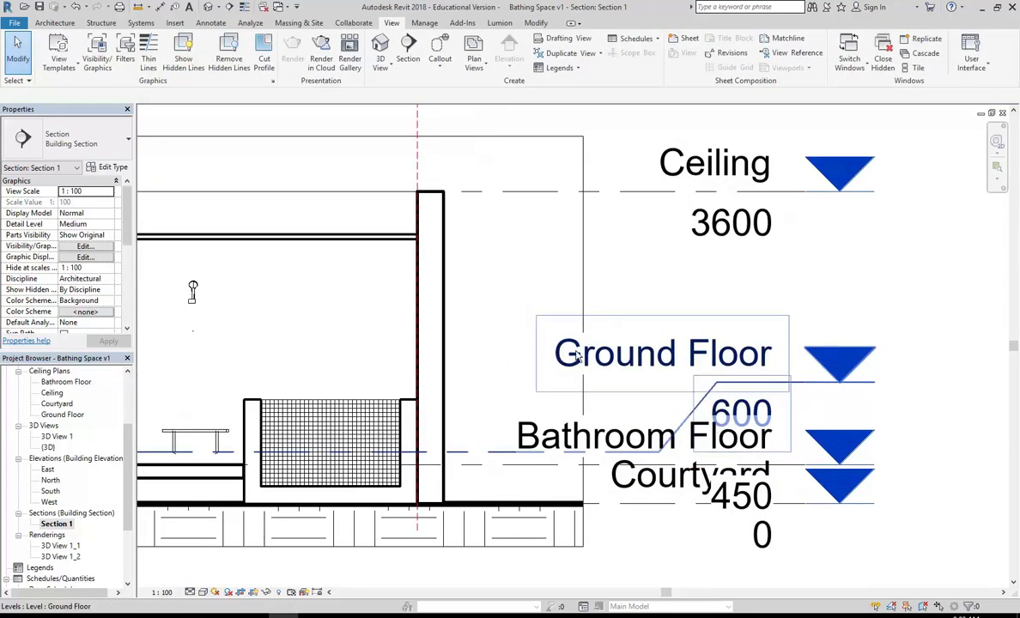
pyautogui.scroll(-5, 825, 378)
pyautogui.moveTo(533, 360); pyautogui.dragTo(577, 368, button='middle')
pyautogui.scroll(1, 521, 359)
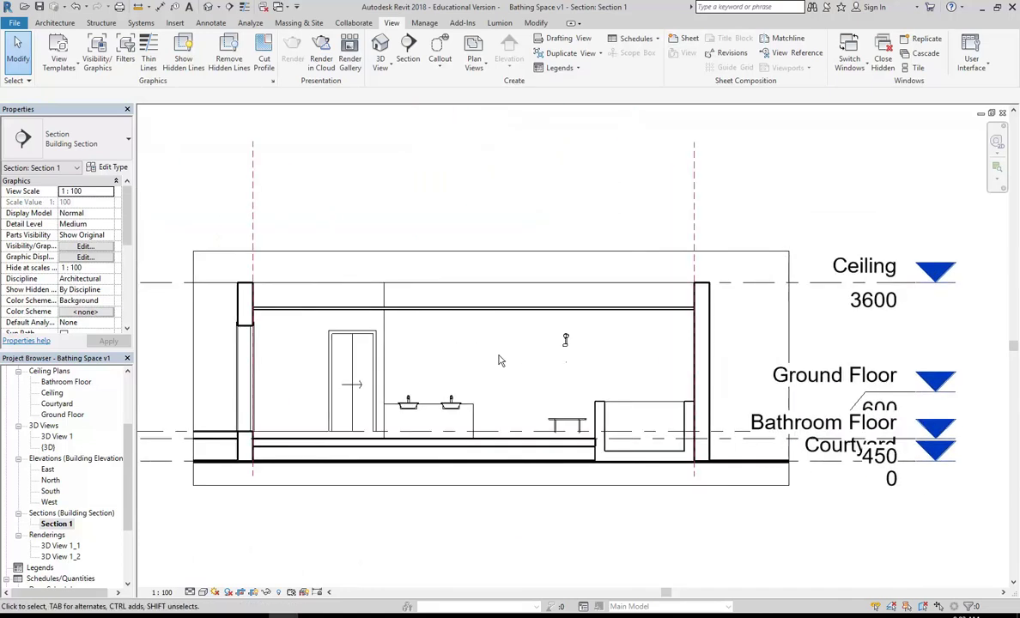
# Place Section 1 on sheet A103 below the Bathroom Floor plan
pyautogui.scroll(-3, 128, 453)
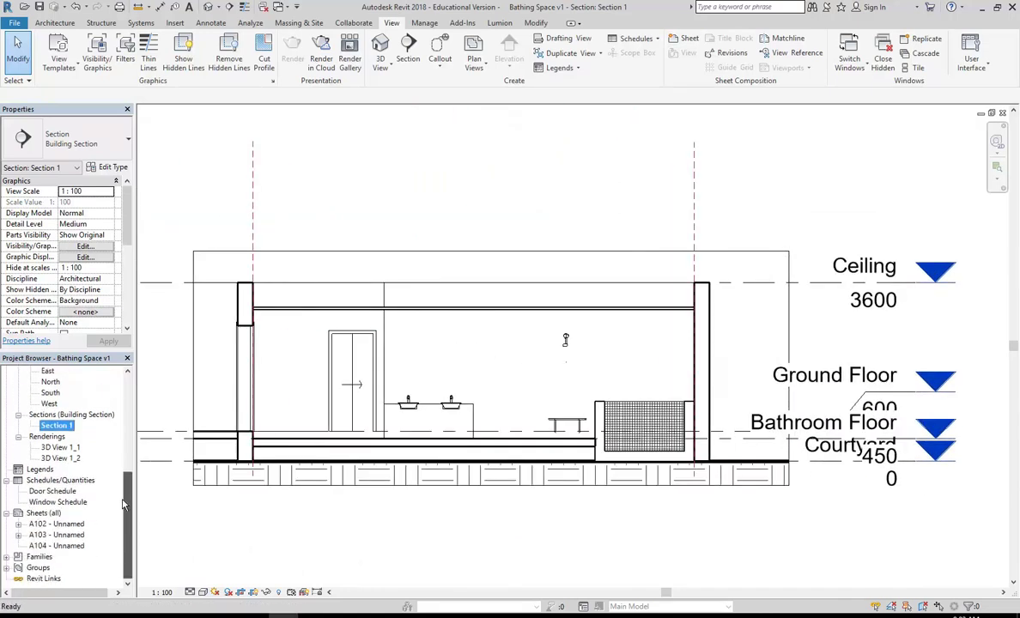
pyautogui.doubleClick(57, 524)
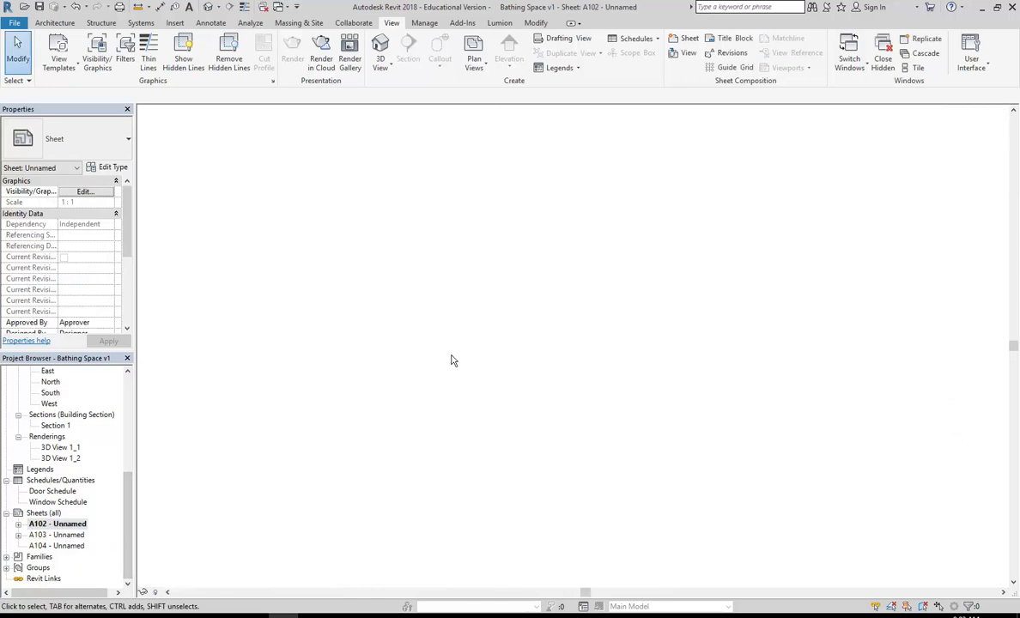
pyautogui.doubleClick(56, 535)
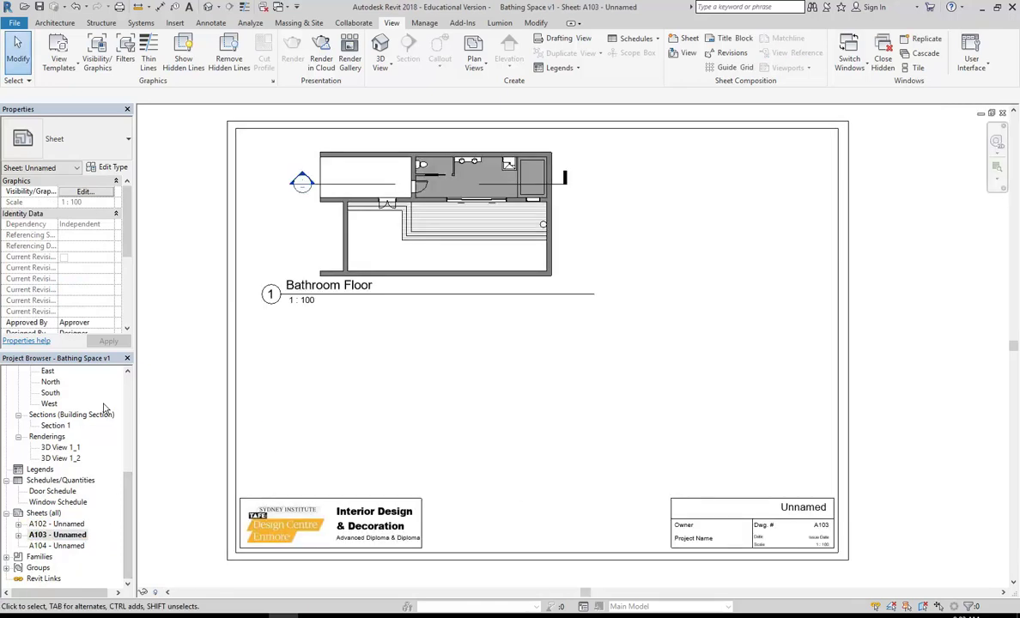
pyautogui.moveTo(53, 426); pyautogui.dragTo(399, 376)
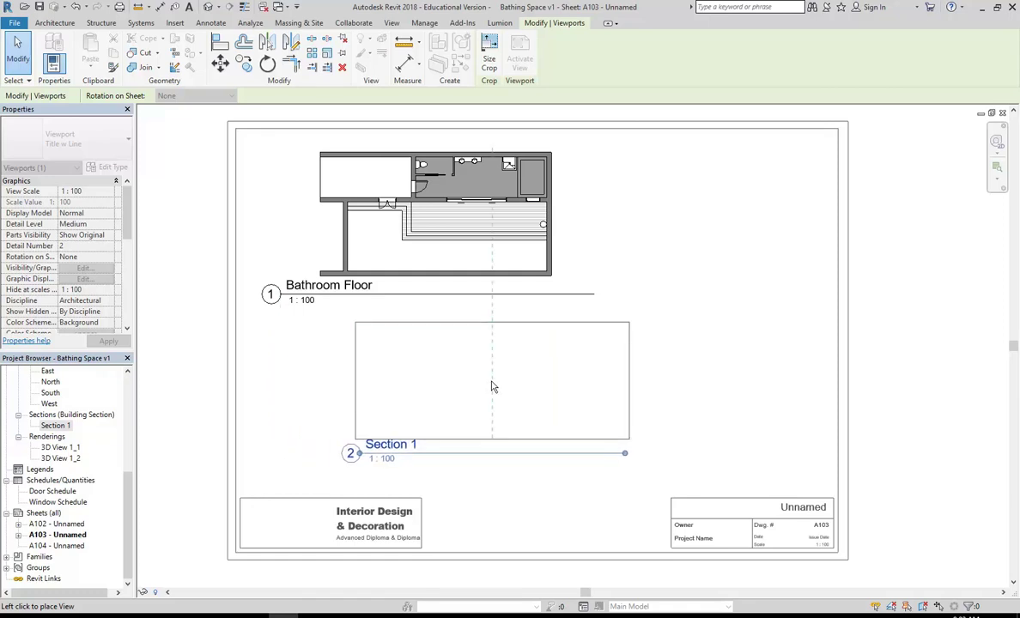
pyautogui.click(492, 386)
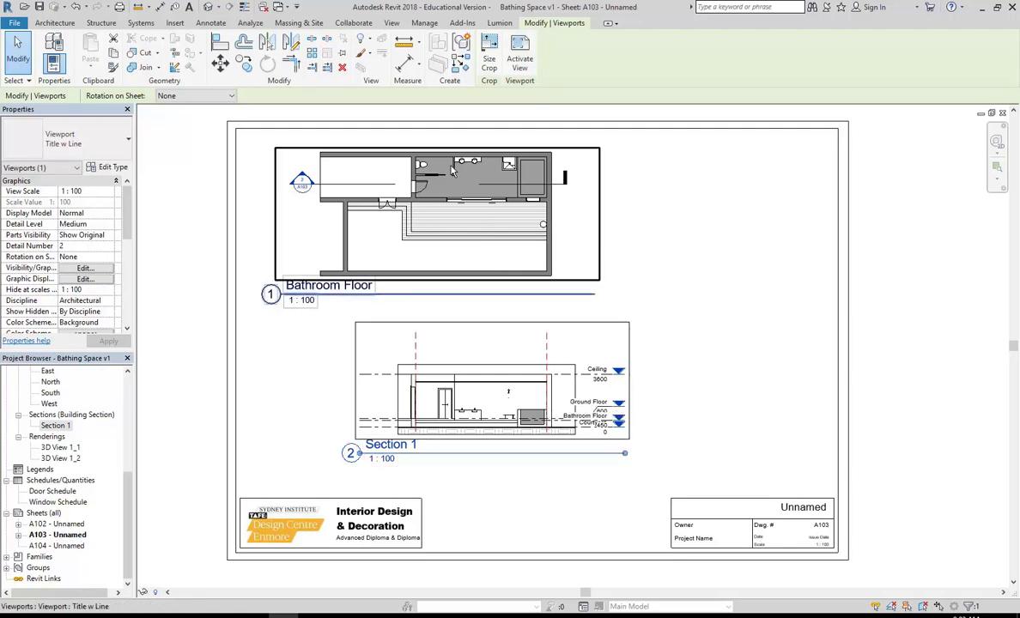
pyautogui.click(396, 193)
pyautogui.click(312, 371)
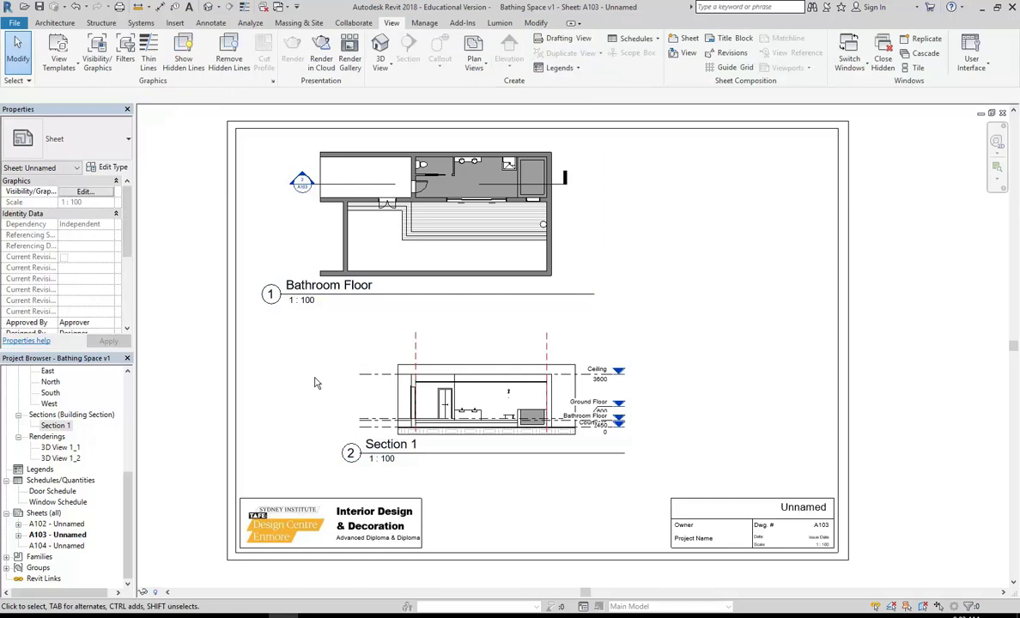
pyautogui.click(507, 397)
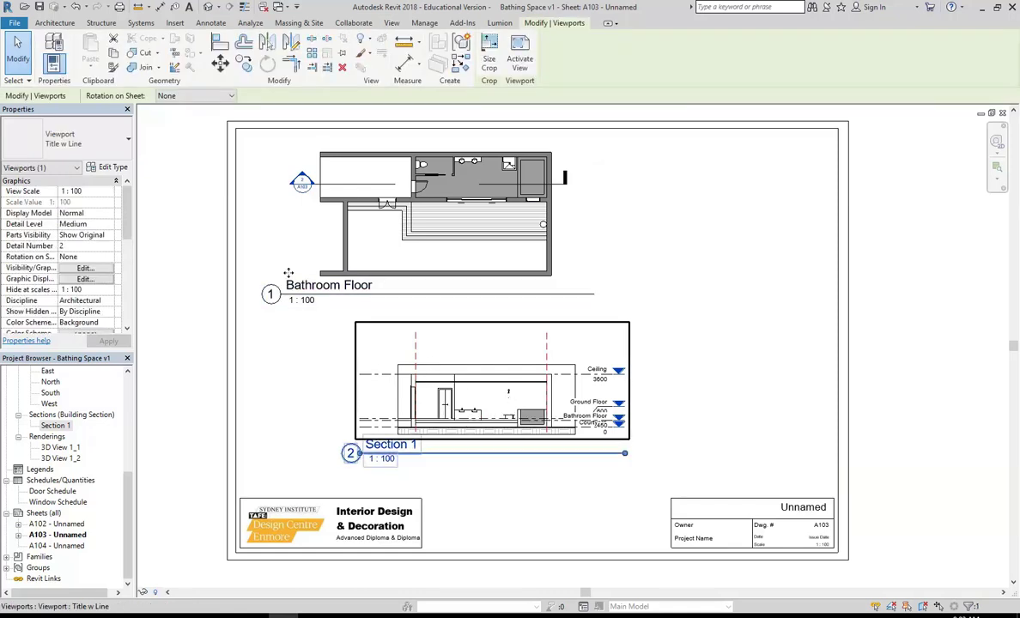
pyautogui.click(283, 387)
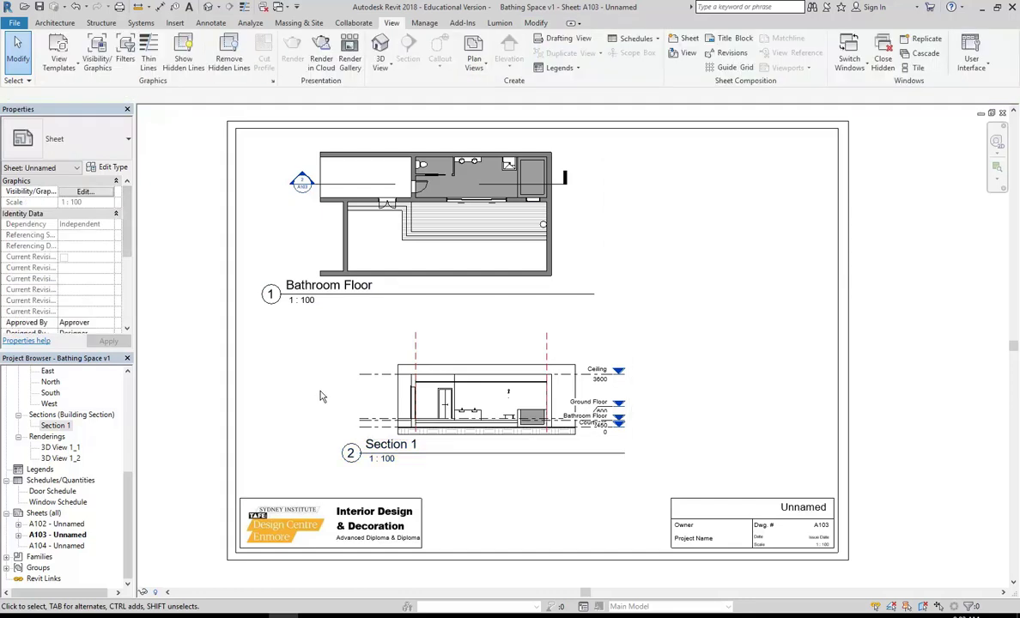
# Switch to the assessment brief PDF in Acrobat and review the requirements for views, renderings and sheet layout on page 5
pyautogui.hotkey('alt', 'Tab')
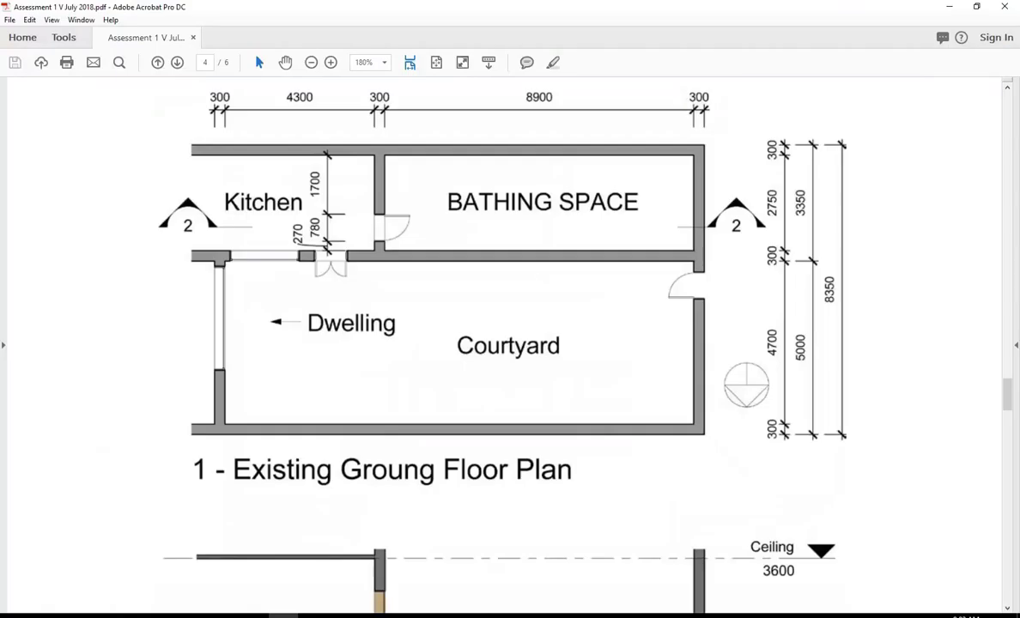
pyautogui.keyDown('ctrl'); pyautogui.scroll(-2, 388, 437); pyautogui.keyUp('ctrl')
pyautogui.scroll(-10, 387, 437)
pyautogui.scroll(-10, 387, 432)
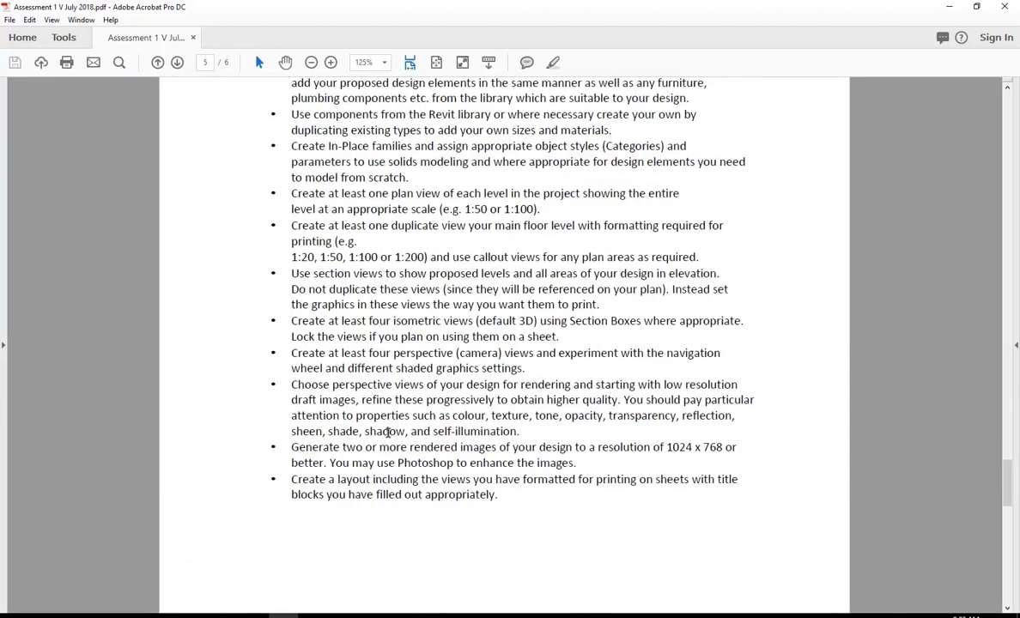
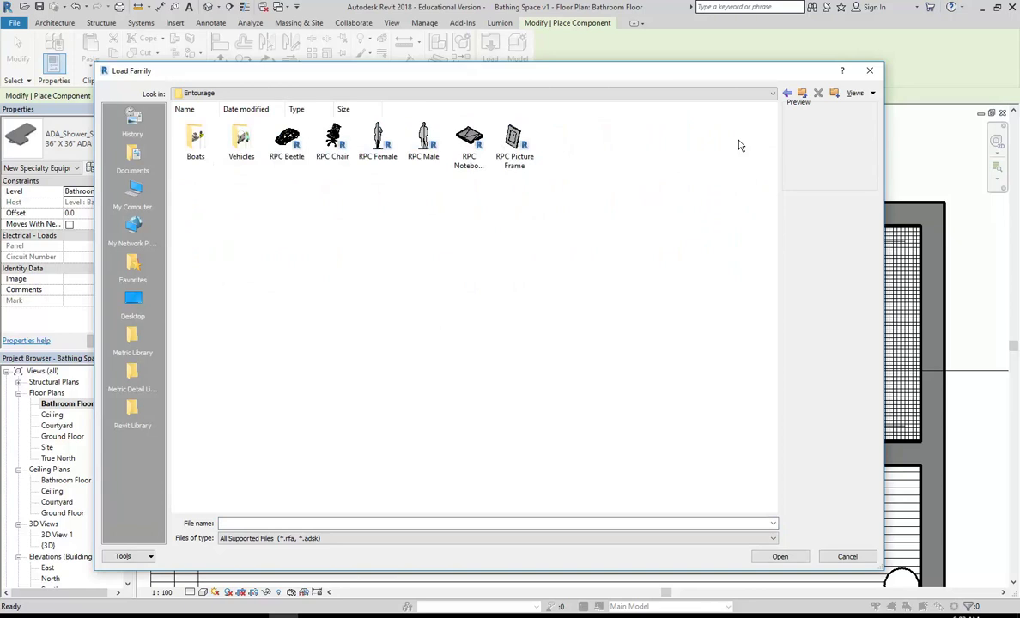
# Compare the male and female figures in the Entourage library folder and load the RPC Female family
pyautogui.click(377, 139)
pyautogui.click(423, 139)
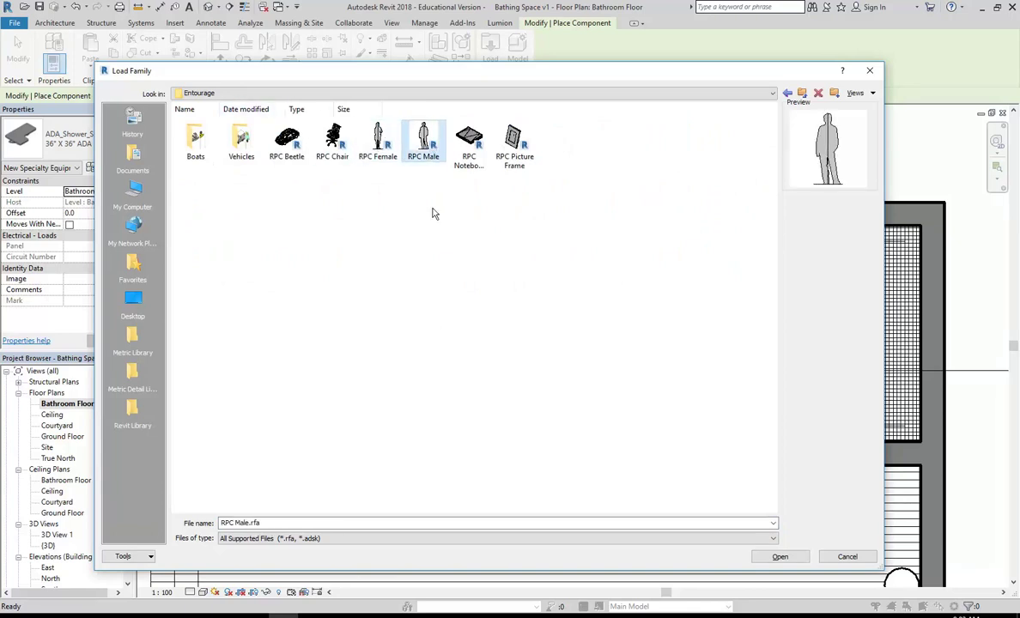
pyautogui.click(378, 153)
pyautogui.click(421, 153)
pyautogui.click(382, 159)
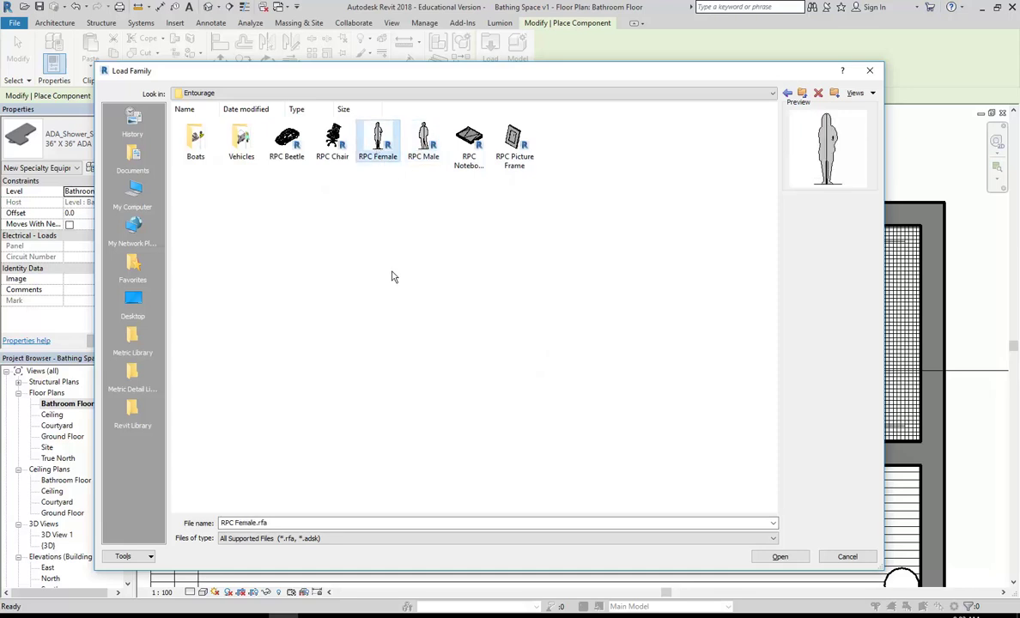
pyautogui.doubleClick(378, 141)
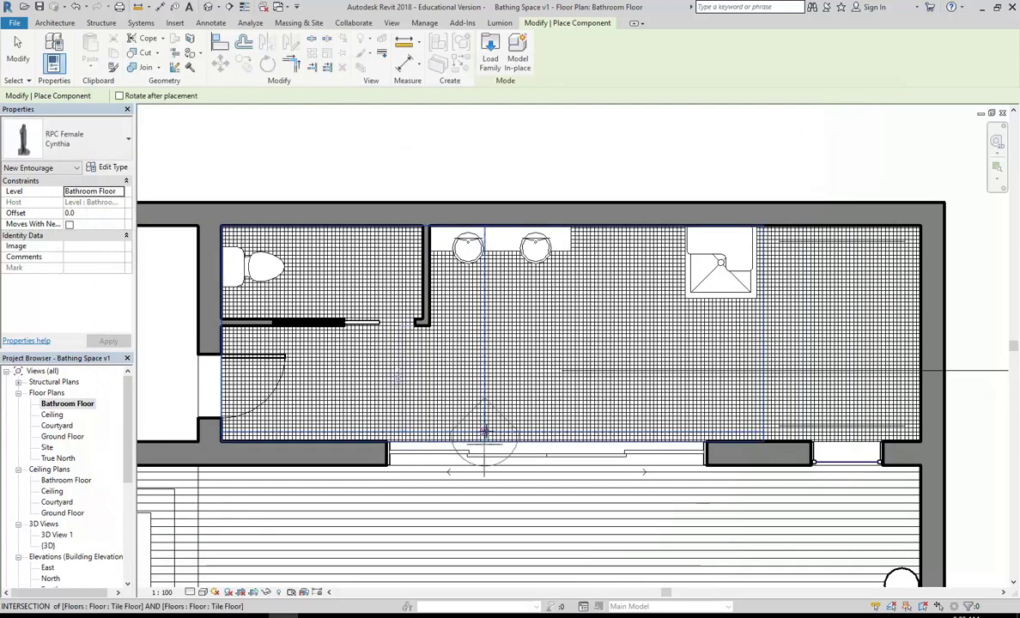
# Place one RPC Female figure of type Florence on the bathroom floor in front of the shower, and end the component placement
pyautogui.click(73, 140)
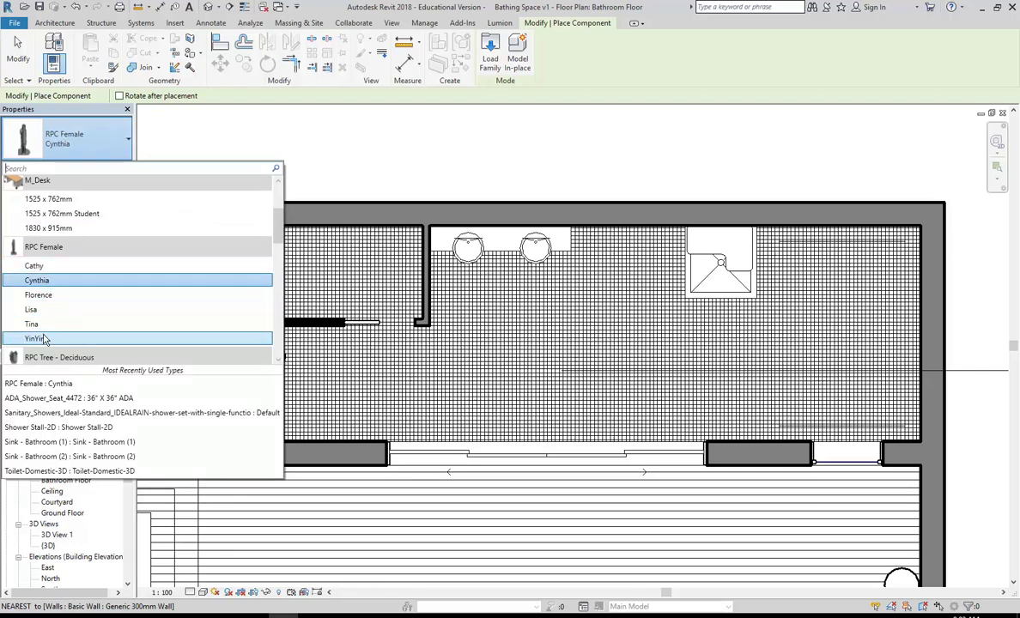
pyautogui.moveTo(49, 297)
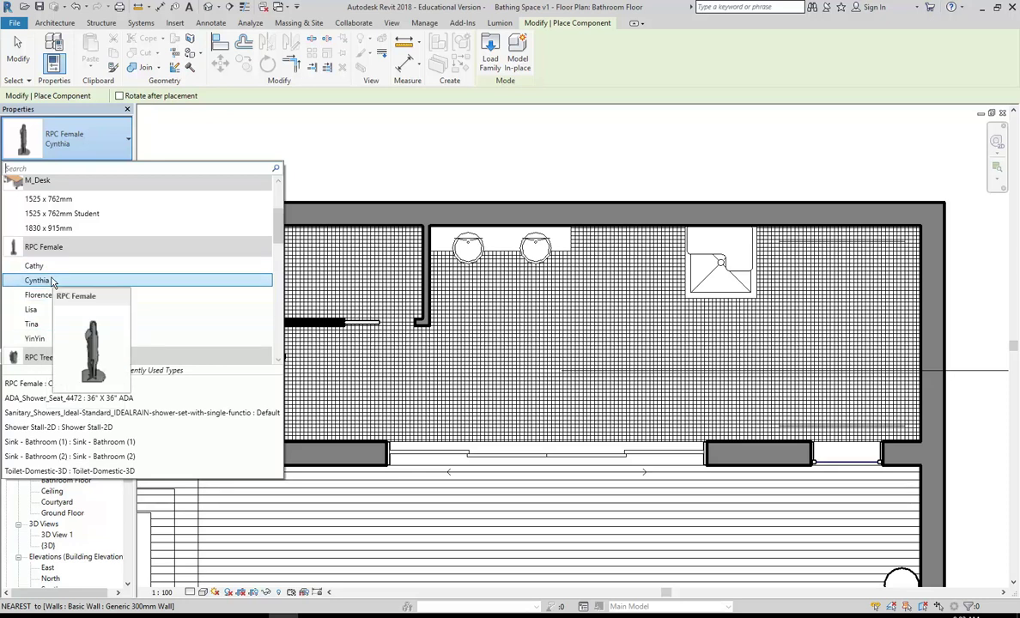
pyautogui.click(49, 296)
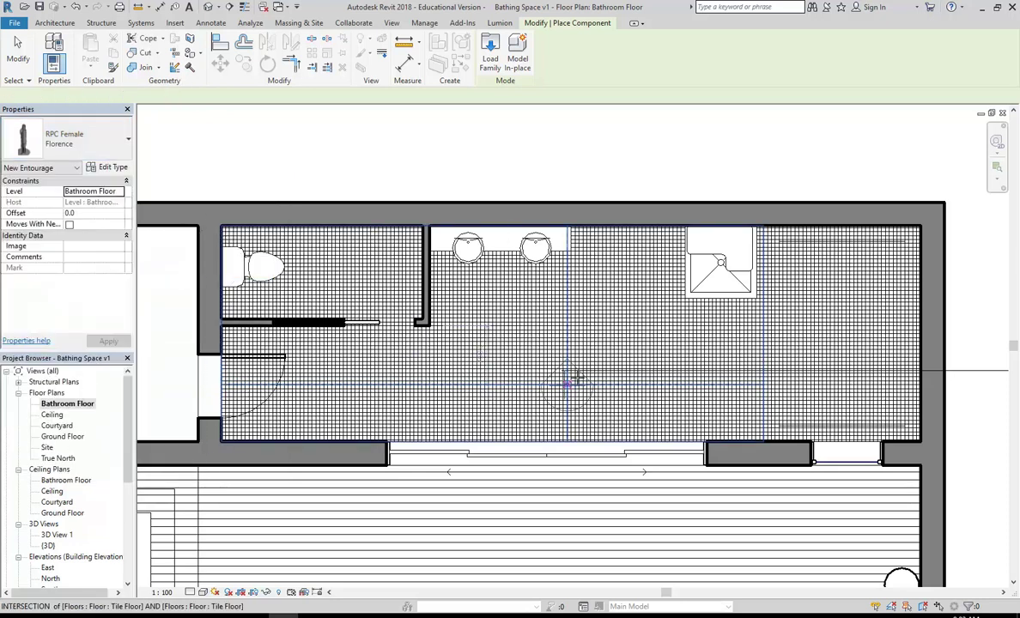
pyautogui.scroll(3, 577, 375)
pyautogui.scroll(-1, 563, 375)
pyautogui.scroll(1, 560, 358)
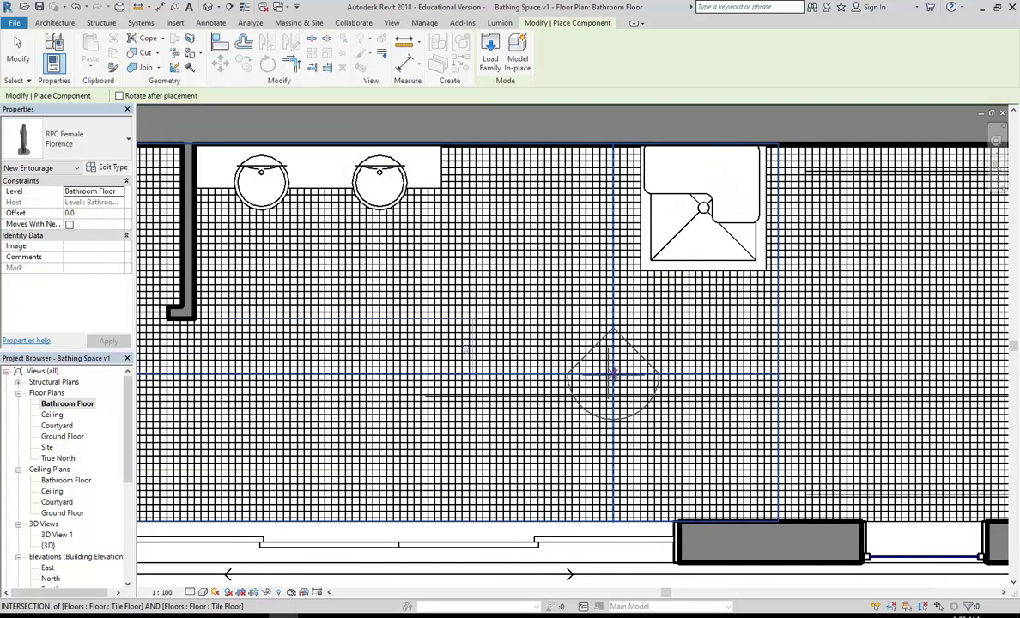
pyautogui.click(660, 373)
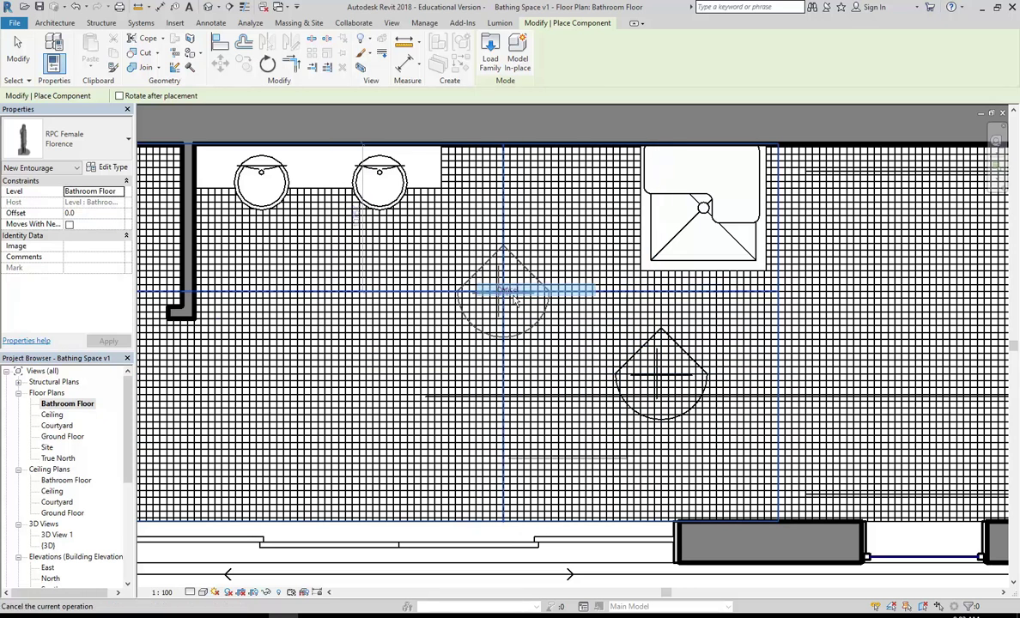
pyautogui.press('Escape')
pyautogui.press('Escape')
# Open 3D View 1, set its visual style to Realistic and select the female figure
pyautogui.doubleClick(56, 534)
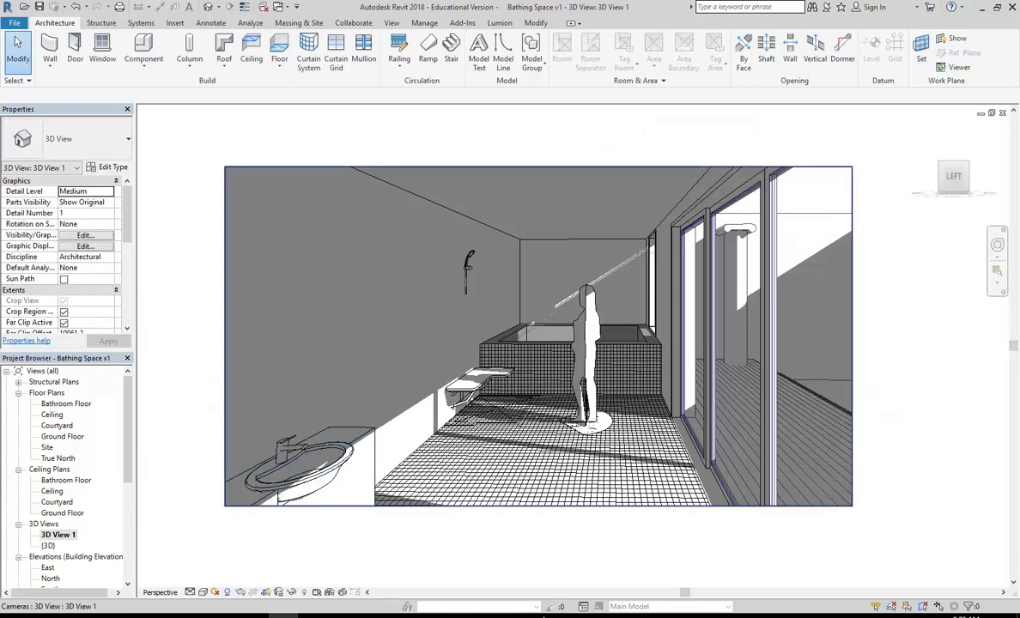
pyautogui.click(203, 592)
pyautogui.click(217, 568)
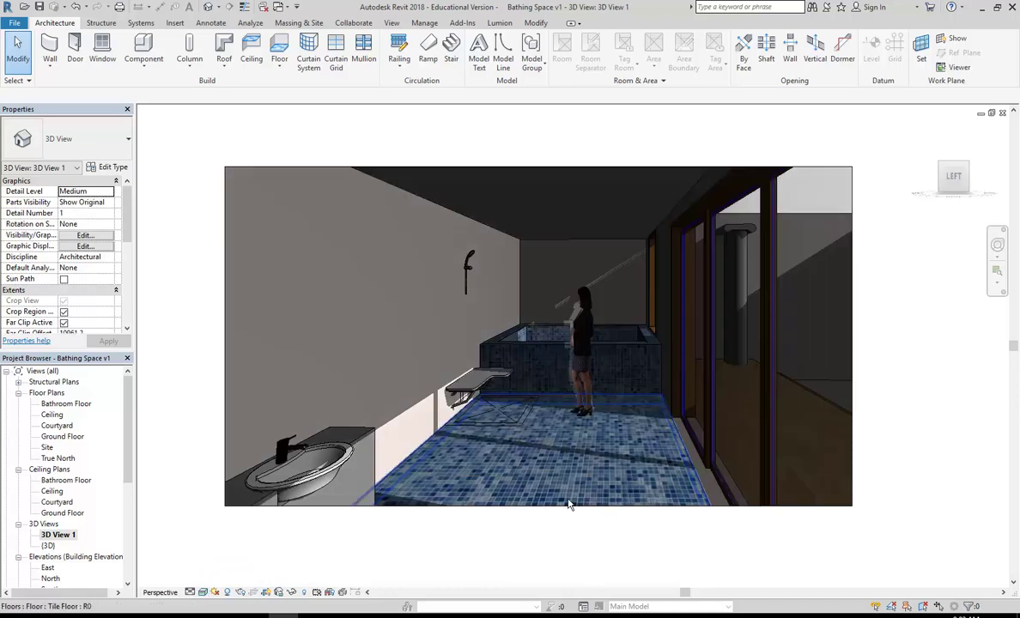
pyautogui.click(587, 369)
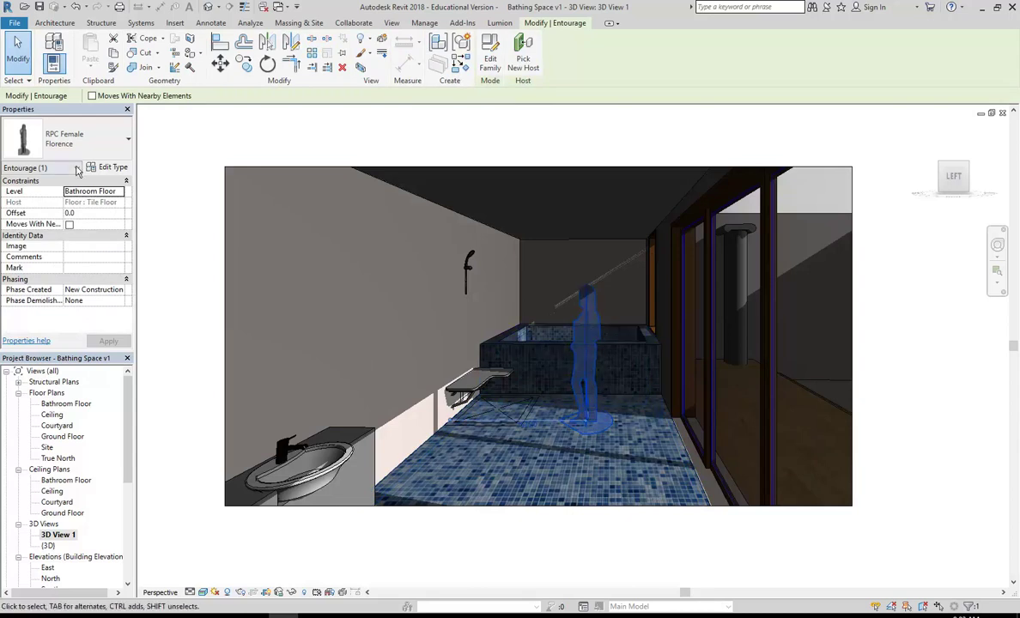
# Try the Cathy type on the selected female figure, settle on the seated Cynthia type, and move it toward the shower bench
pyautogui.click(96, 143)
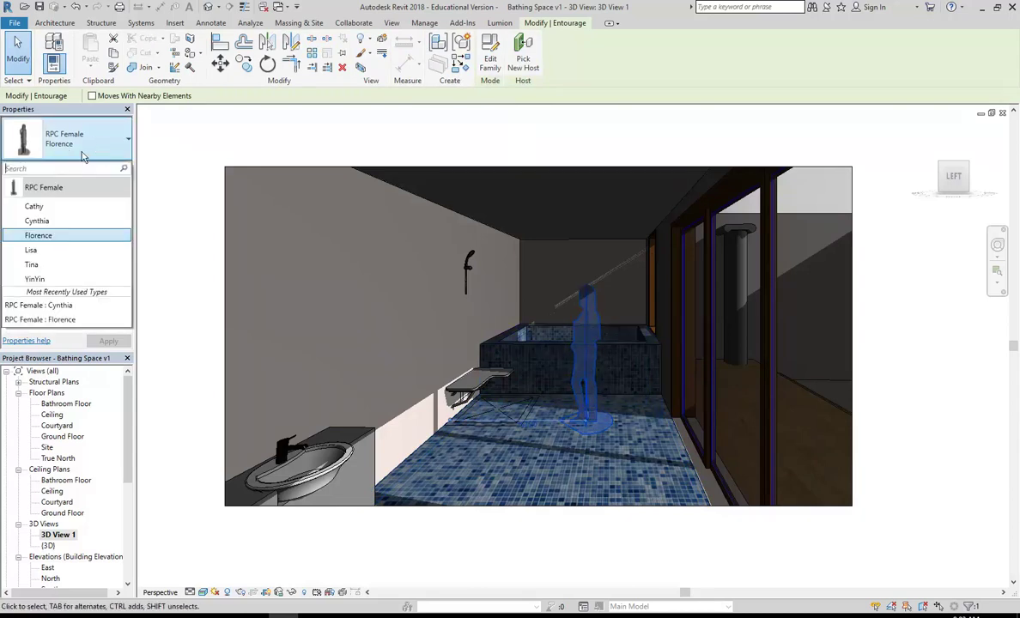
pyautogui.click(51, 207)
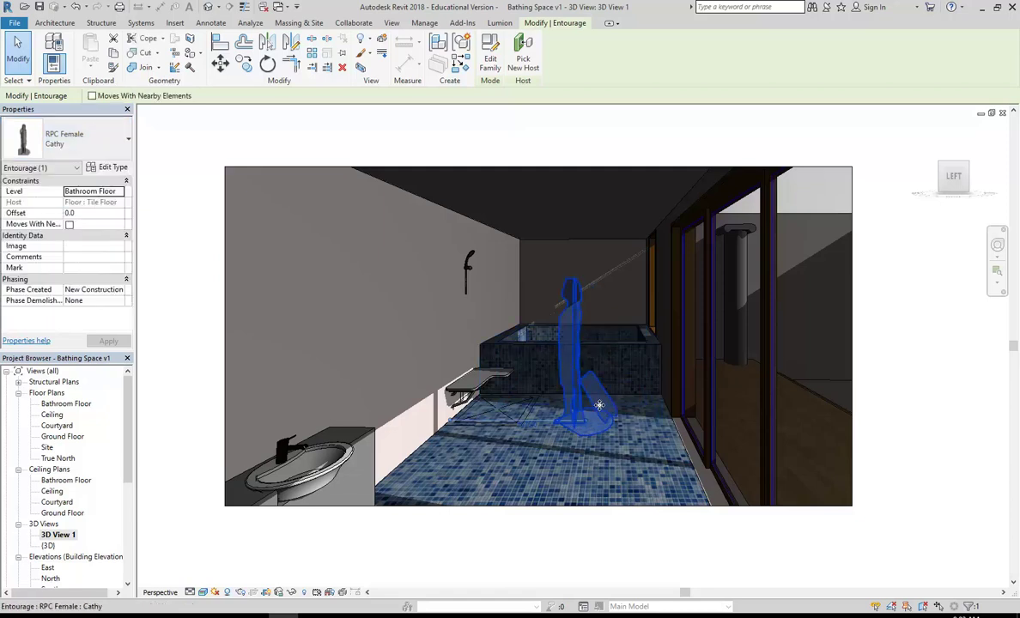
pyautogui.click(86, 151)
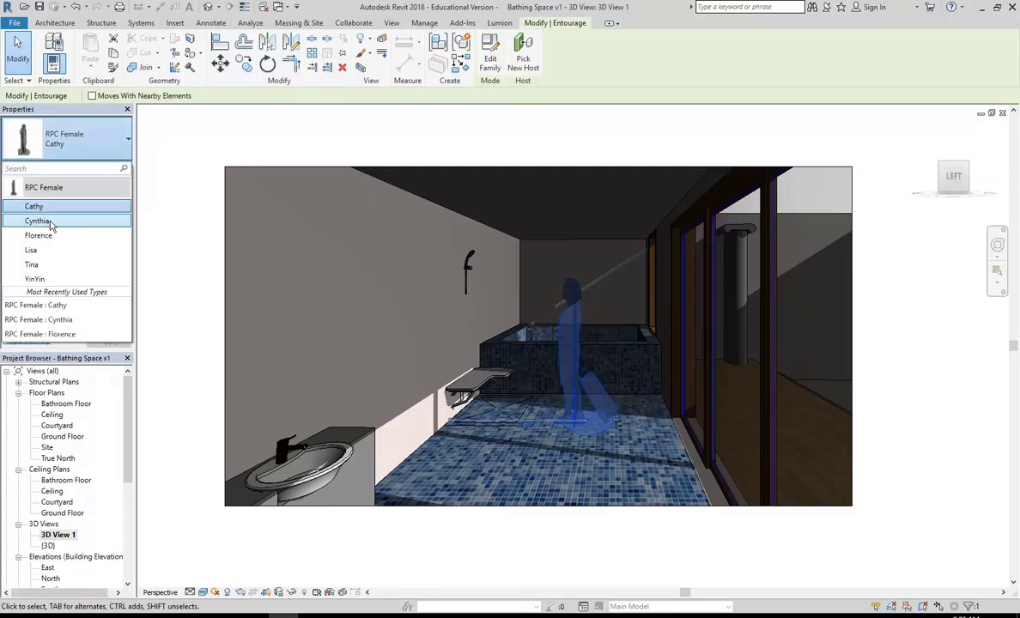
pyautogui.click(53, 221)
pyautogui.moveTo(598, 372); pyautogui.dragTo(523, 372)
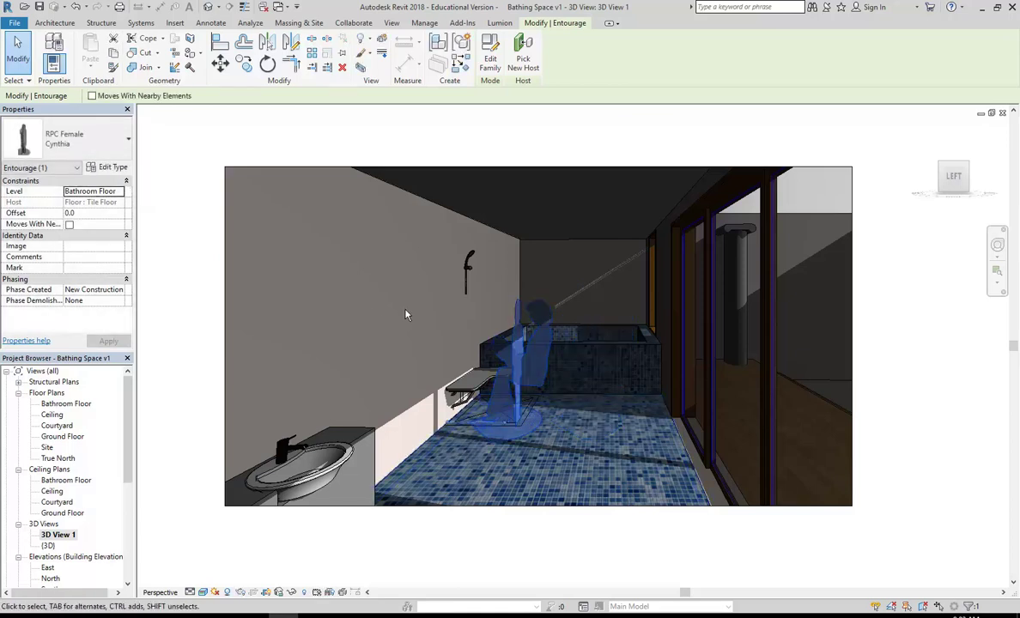
pyautogui.press('Escape')
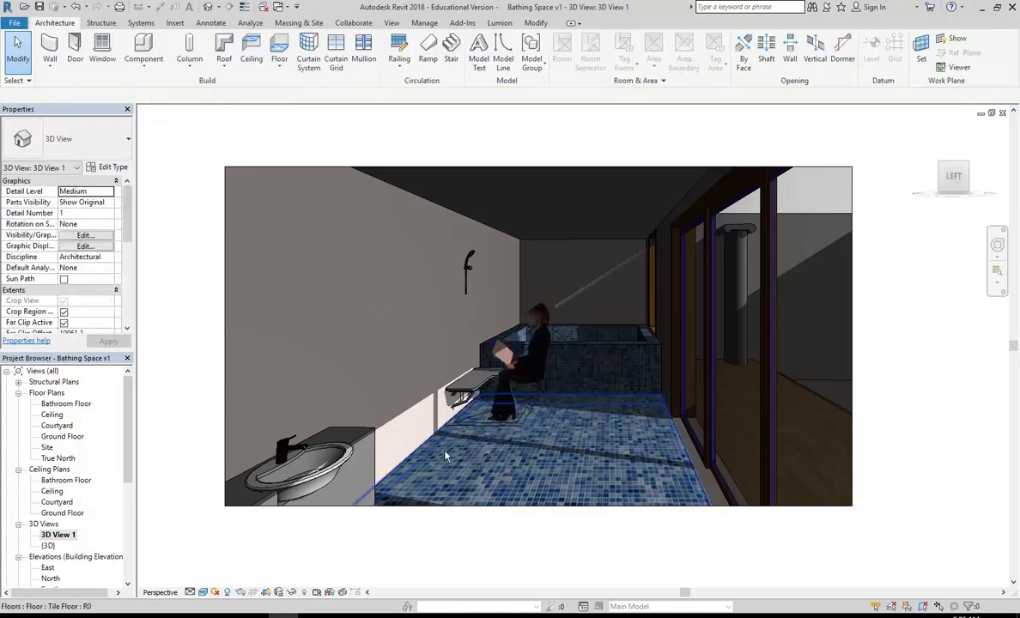
# Shift the Cynthia figure onto the shower bench and turn her to face away from the shower wall
pyautogui.click(517, 387)
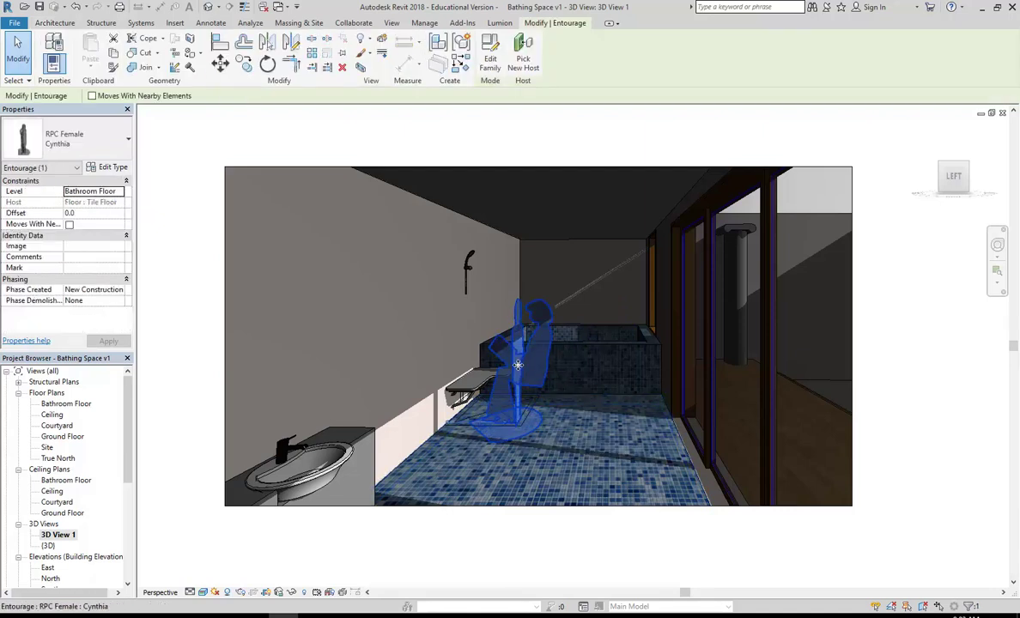
pyautogui.moveTo(515, 362); pyautogui.dragTo(477, 357)
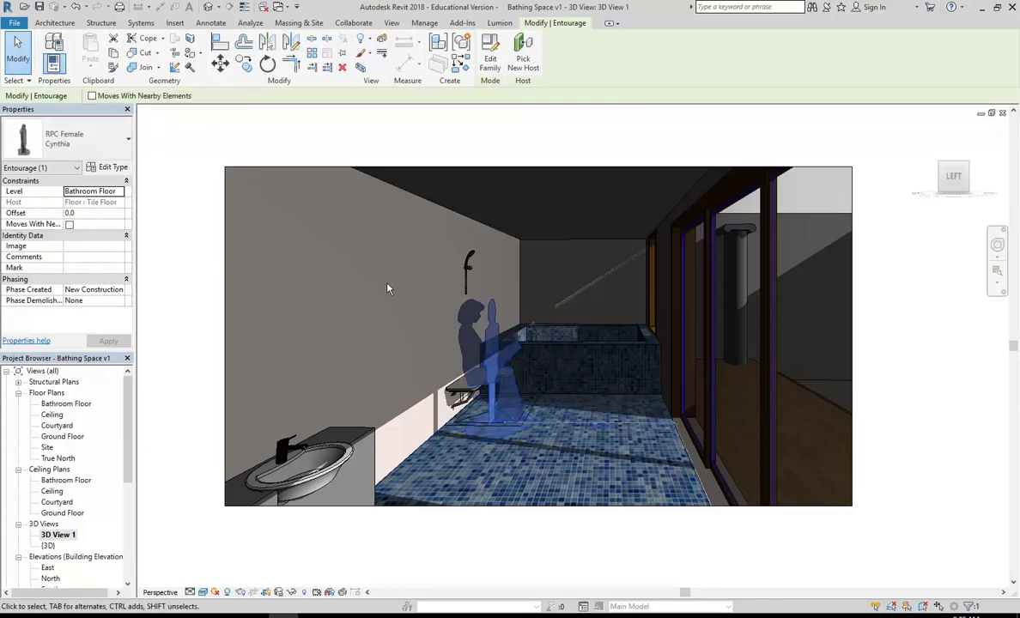
pyautogui.press('Escape')
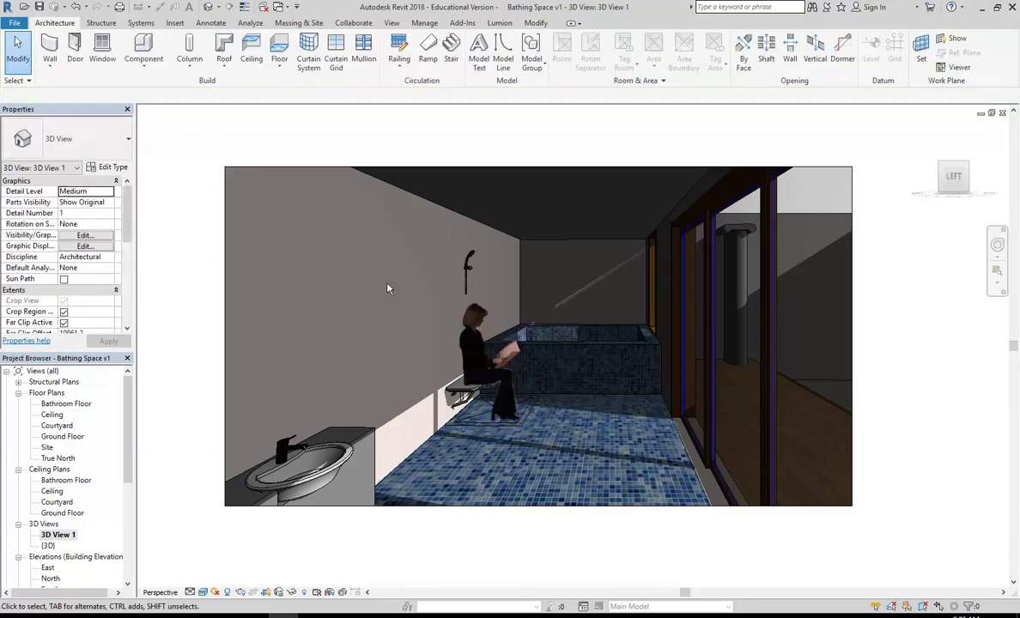
# Copy the seated Cynthia figure to the open tiled floor near the glass doors
pyautogui.click(493, 361)
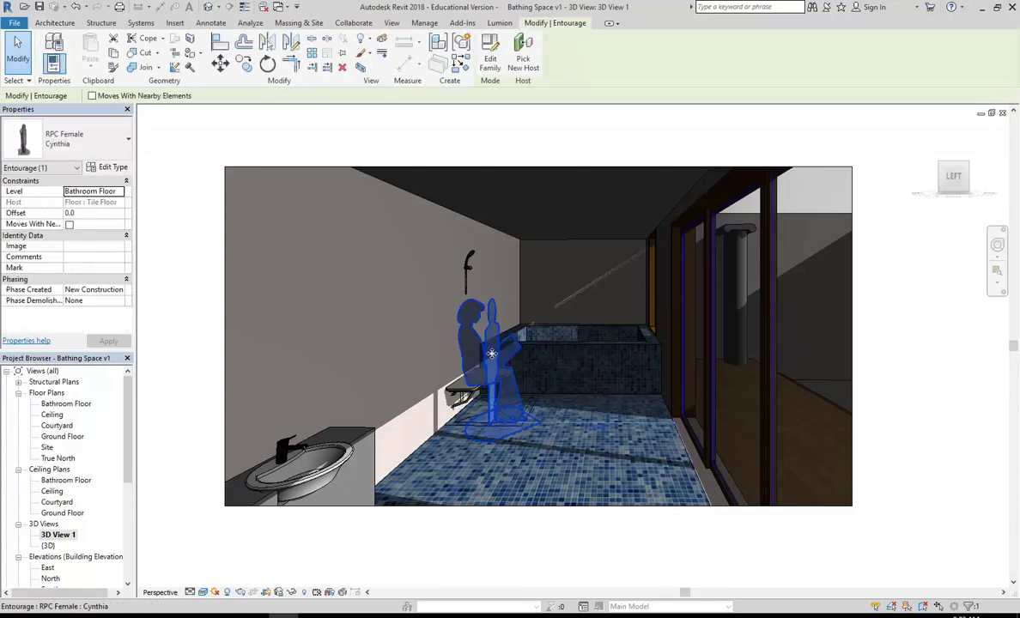
pyautogui.click(245, 65)
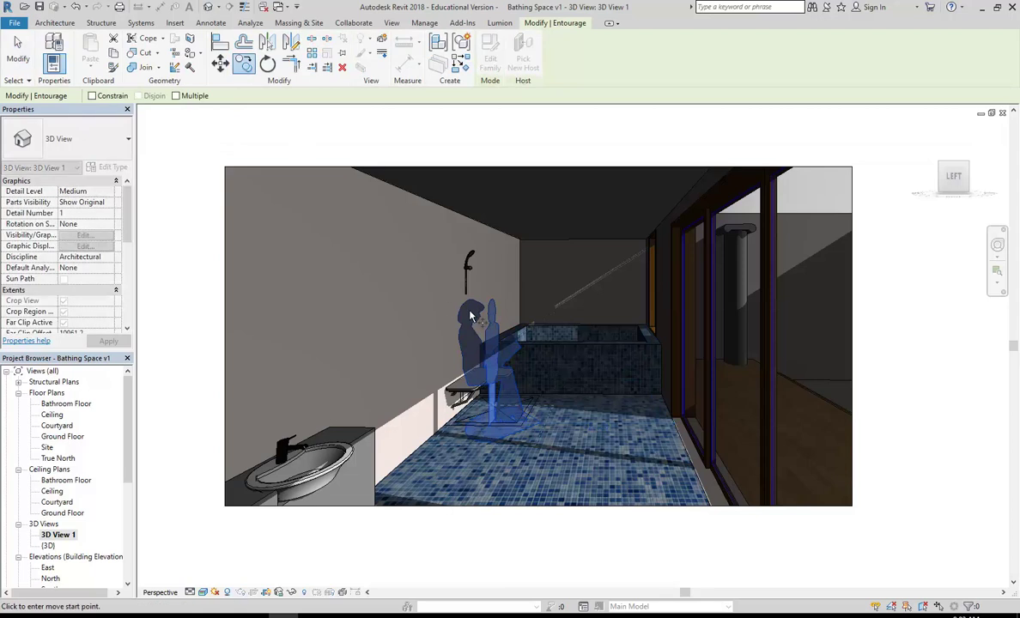
pyautogui.click(613, 456)
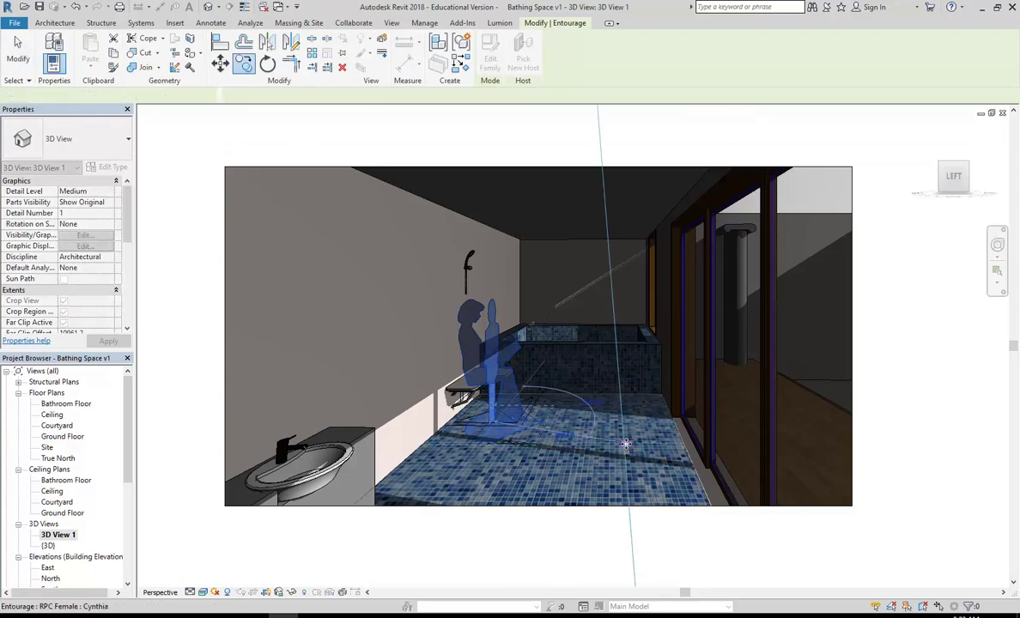
pyautogui.click(623, 442)
pyautogui.press('Escape')
# Try the RPC Female type YinYin on the copied figure near the glass doors
pyautogui.click(624, 388)
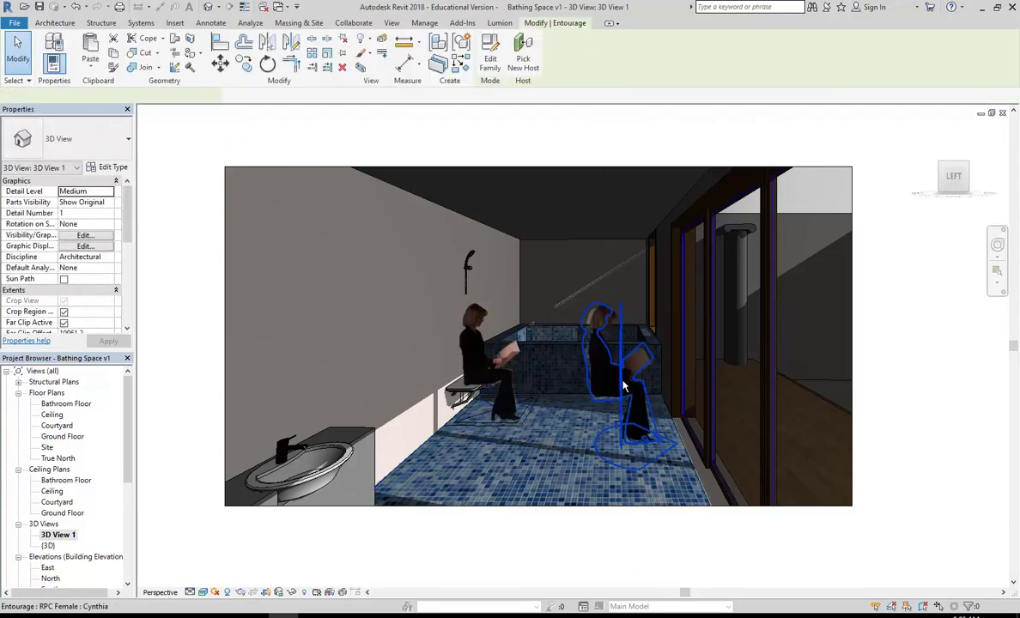
pyautogui.click(69, 138)
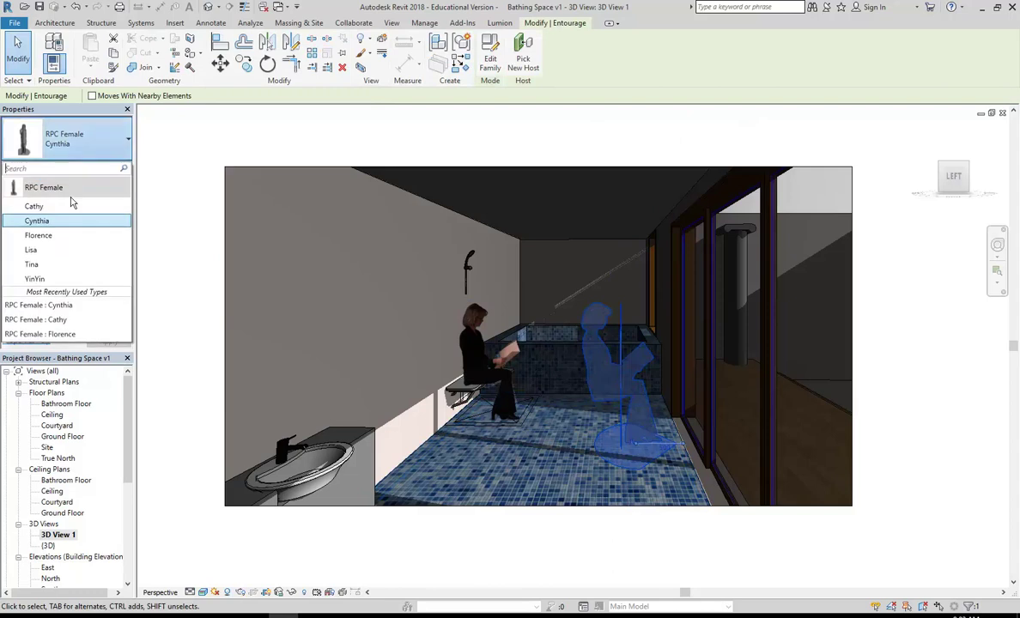
pyautogui.click(35, 279)
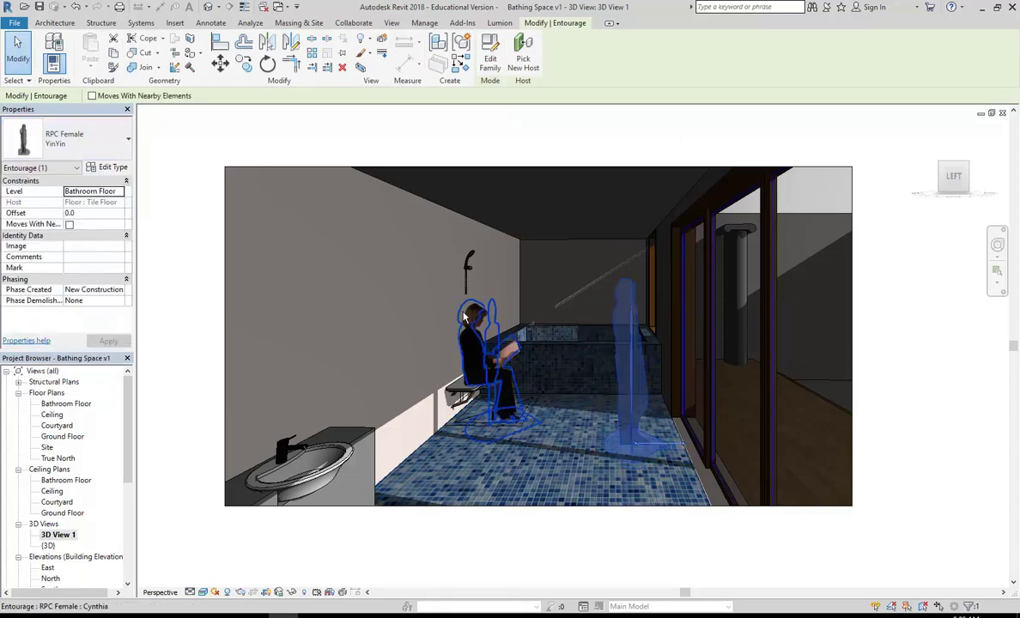
pyautogui.press('Escape')
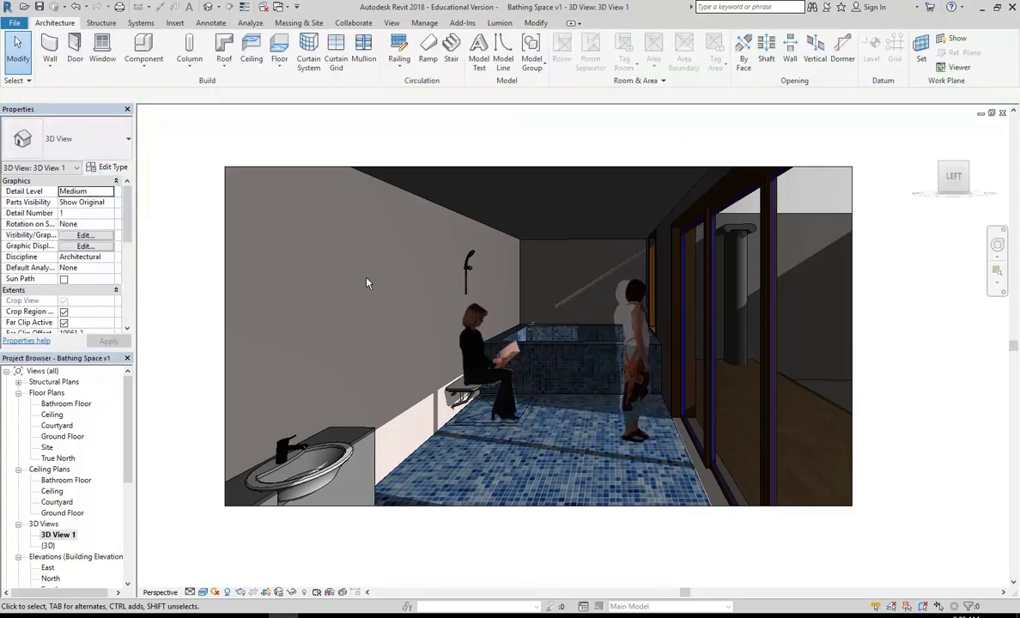
# Change the standing figure near the glass doors to the RPC Female type Tina
pyautogui.click(633, 346)
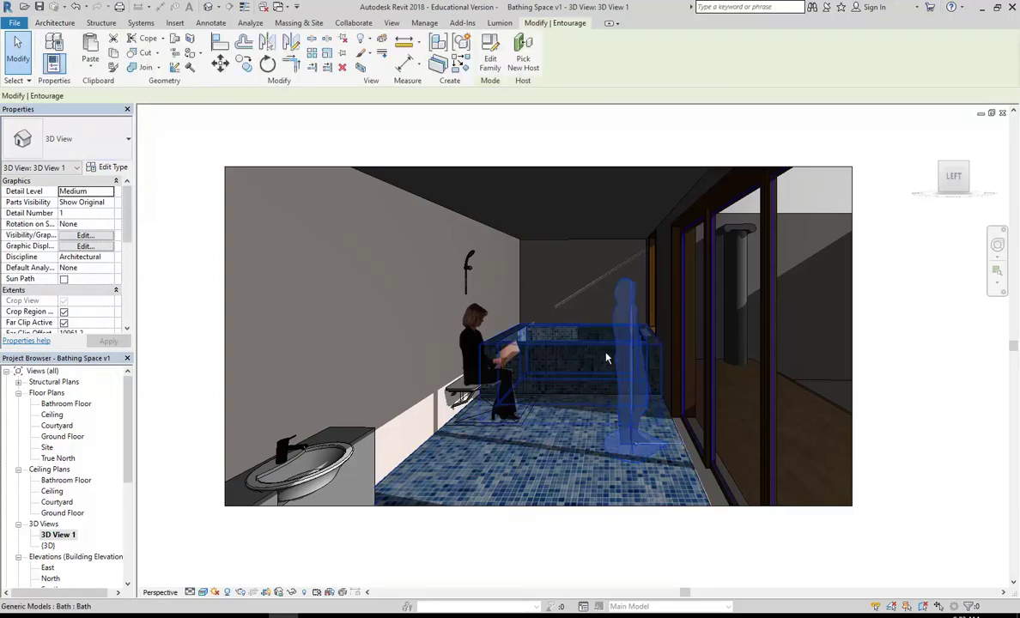
pyautogui.click(86, 139)
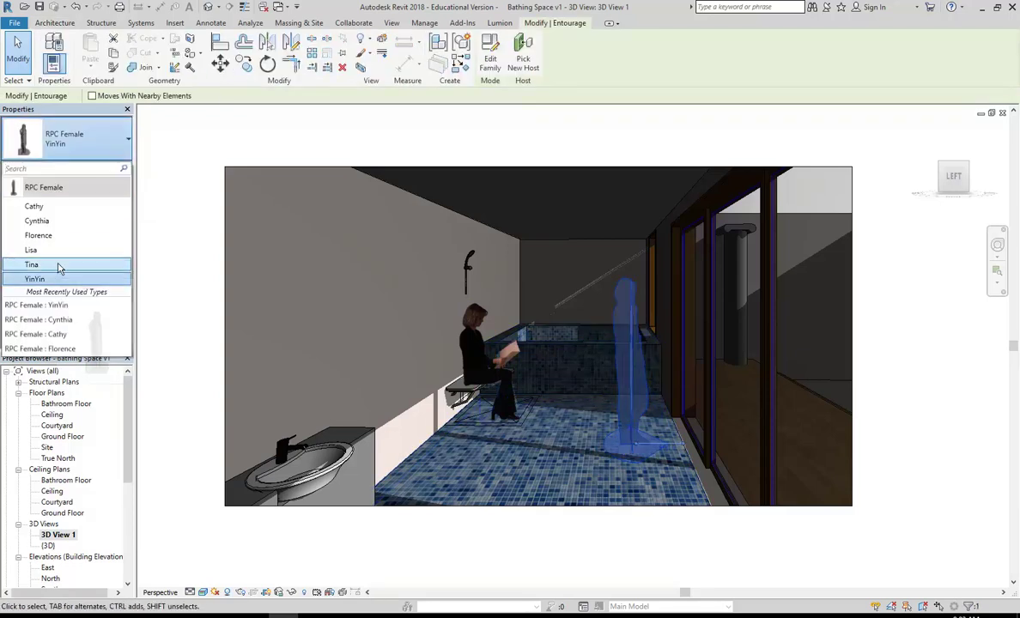
pyautogui.click(62, 265)
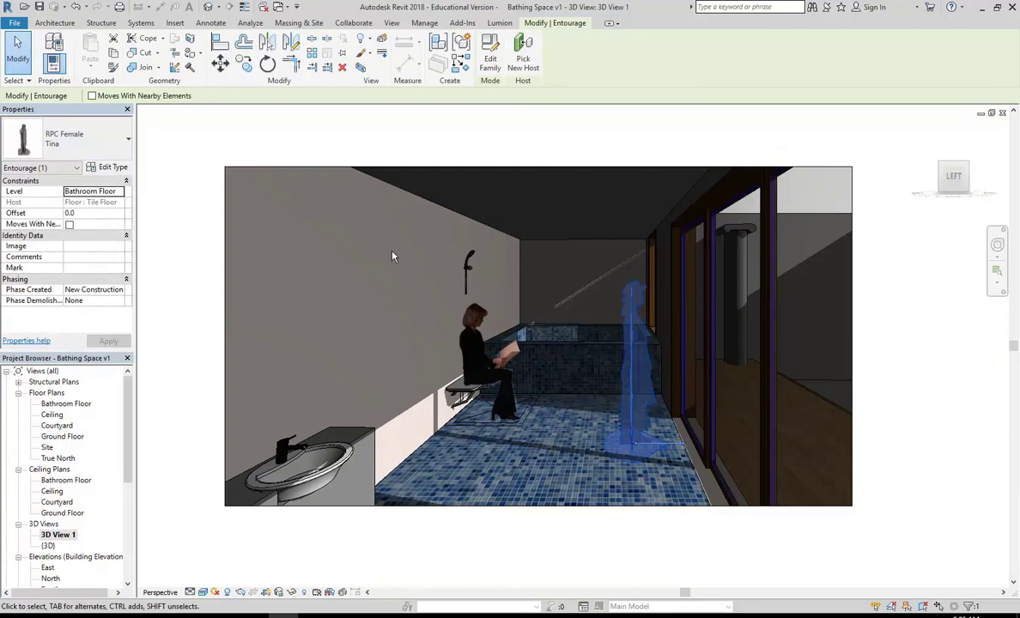
pyautogui.press('Escape')
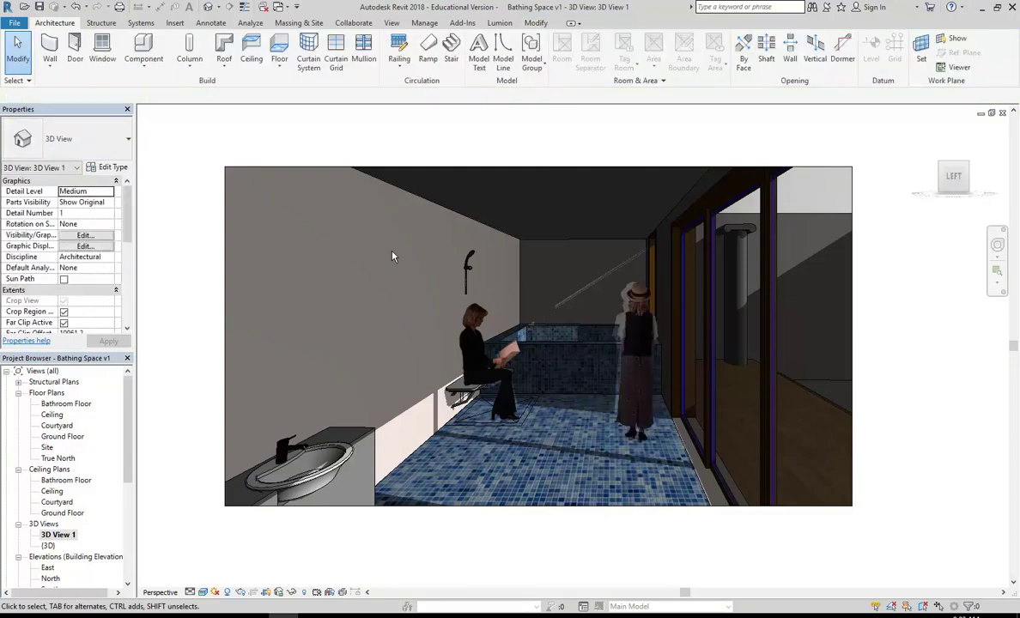
# Turn the Tina figure to face the camera and move her forward into the foreground
pyautogui.click(593, 319)
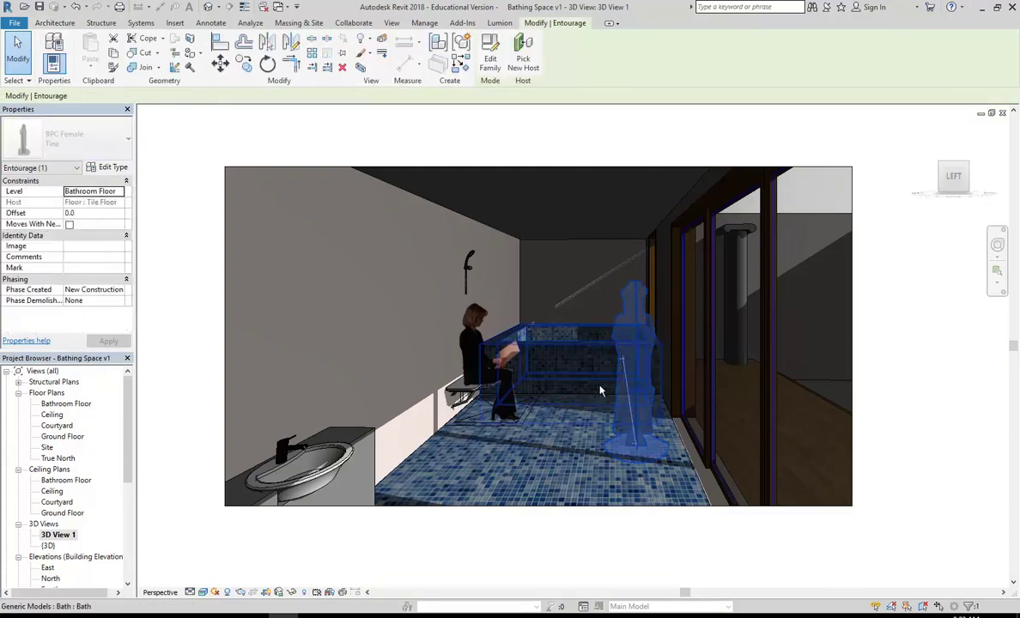
pyautogui.press('Escape')
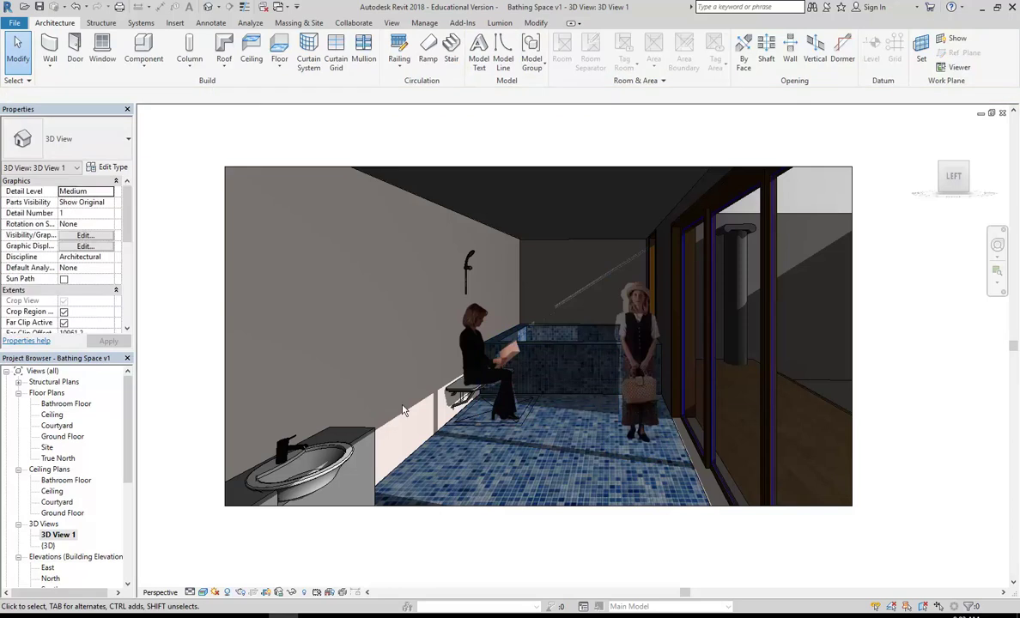
pyautogui.click(640, 361)
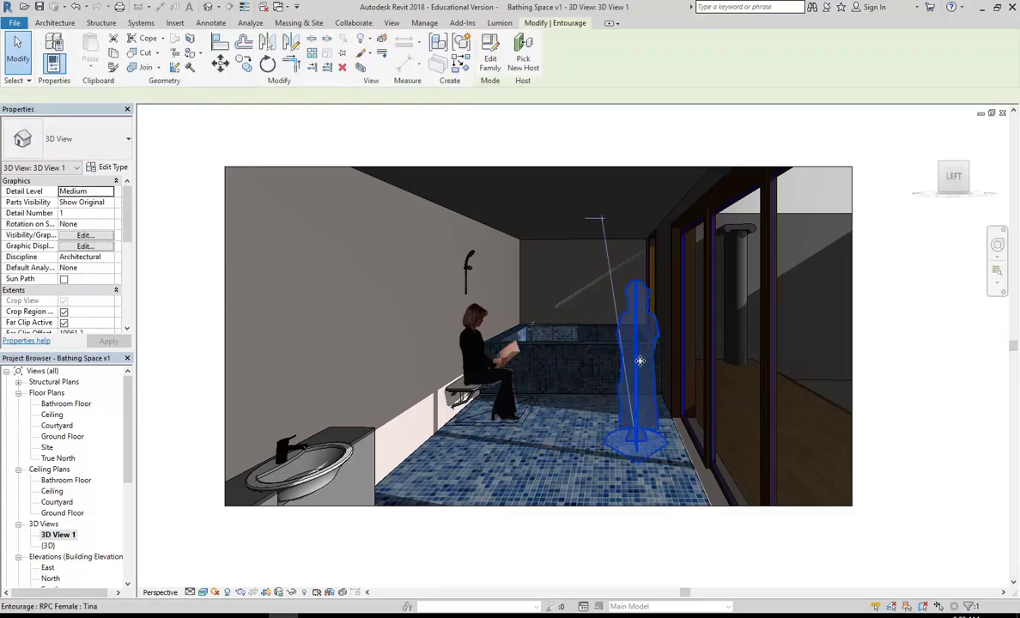
pyautogui.moveTo(640, 360); pyautogui.dragTo(635, 449)
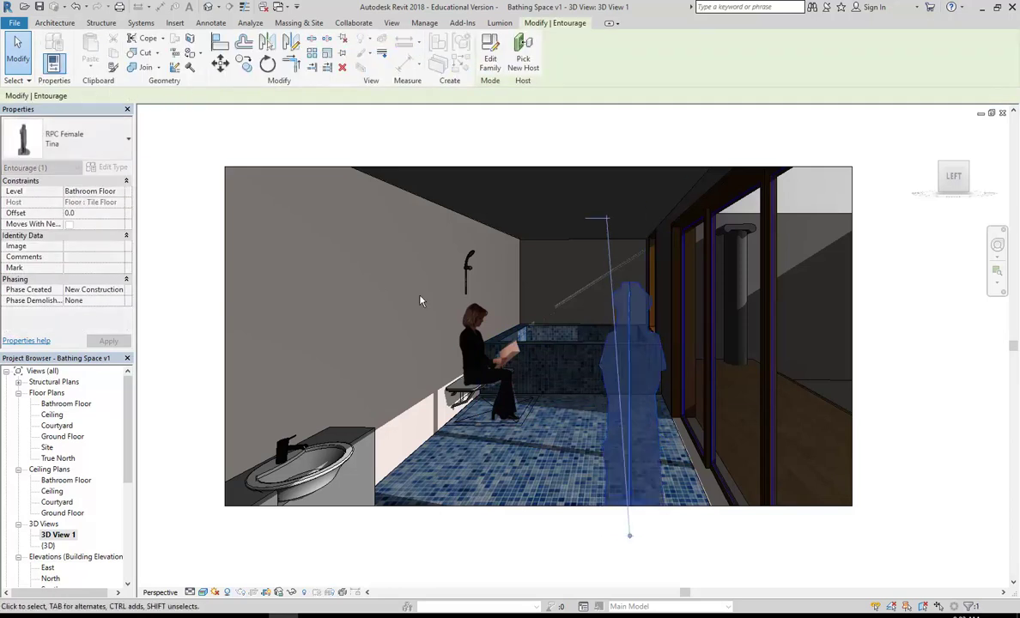
pyautogui.press('Escape')
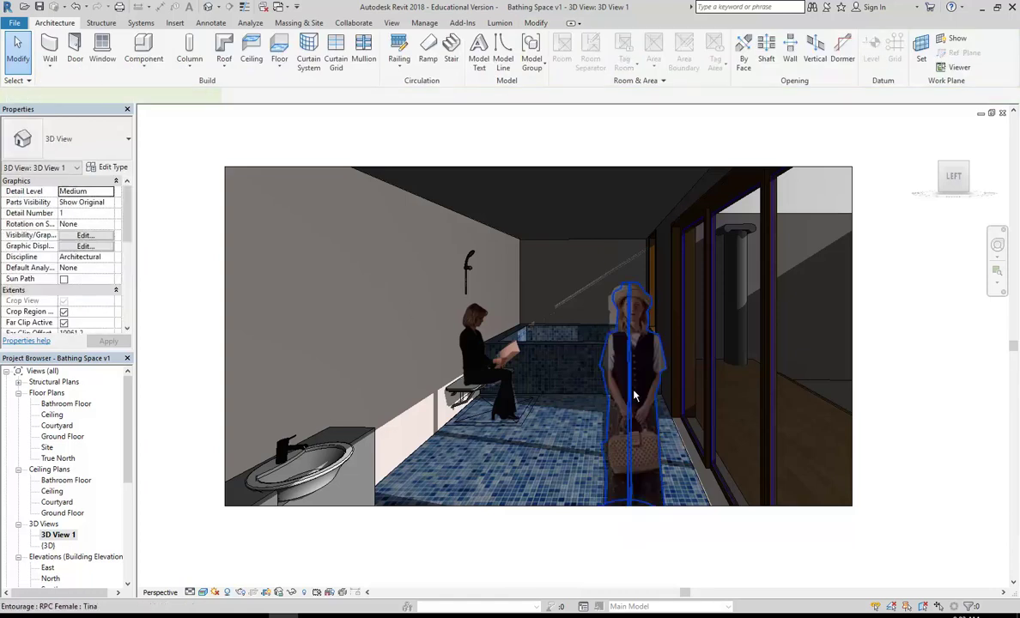
# Move the Tina figure back until her feet are inside the crop, and shift her toward the middle of the tiled floor
pyautogui.click(634, 396)
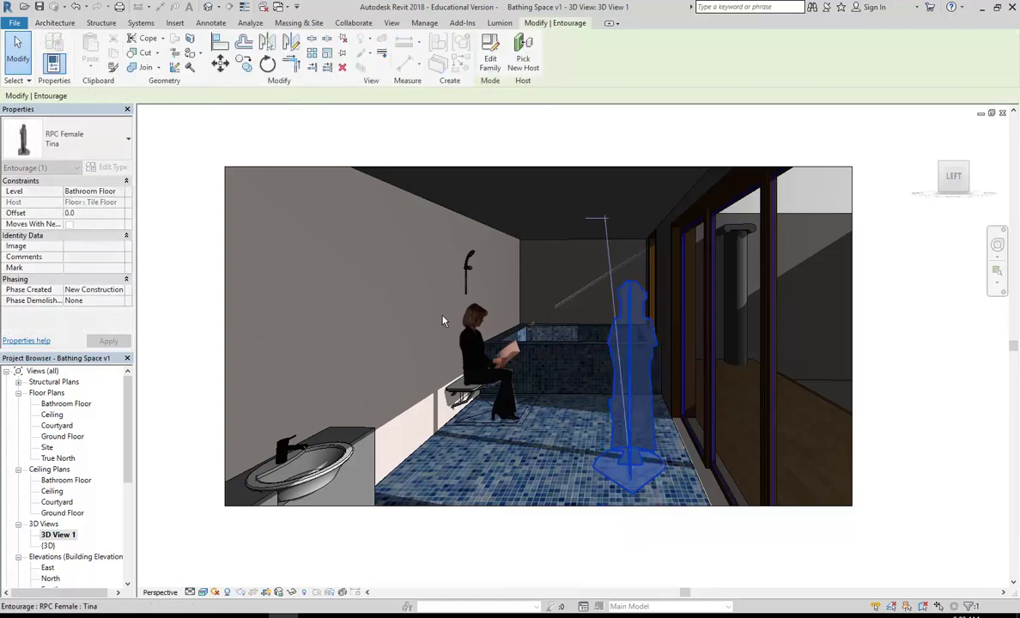
pyautogui.press('Escape')
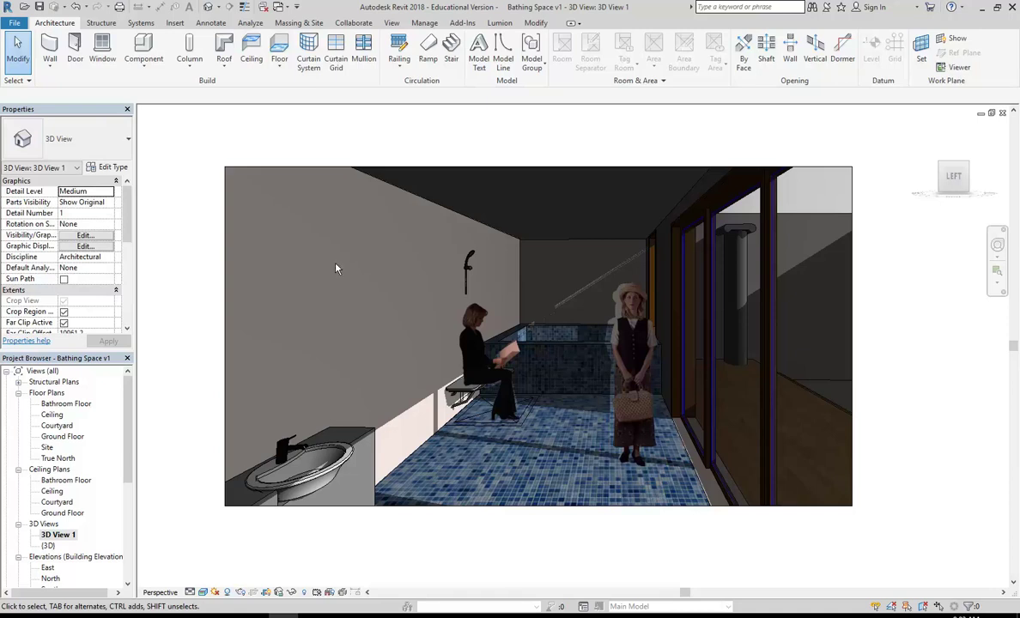
pyautogui.click(634, 427)
pyautogui.moveTo(634, 427); pyautogui.dragTo(658, 456)
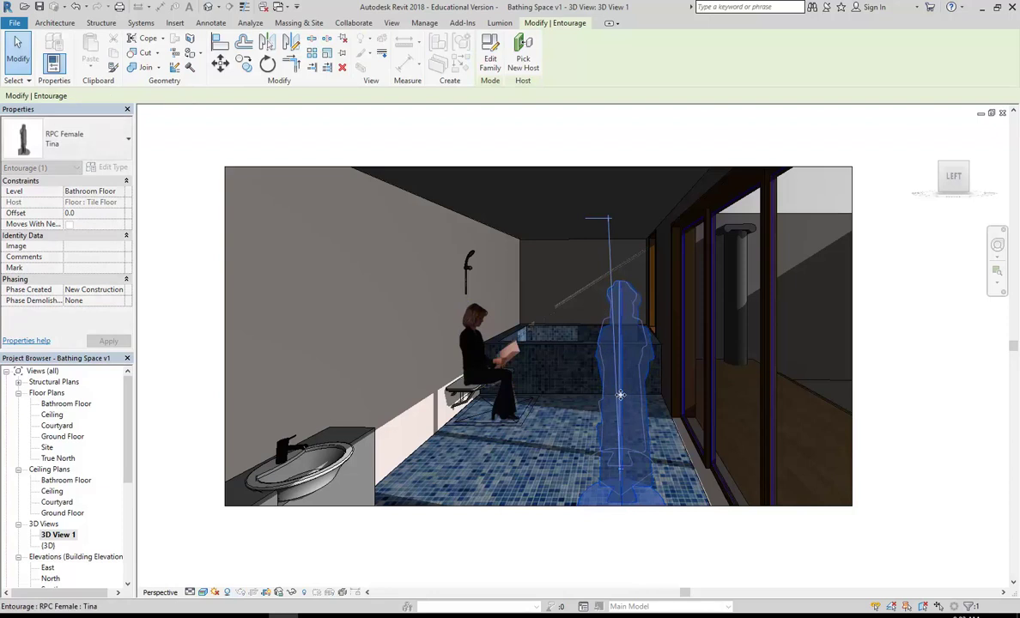
pyautogui.click(330, 281)
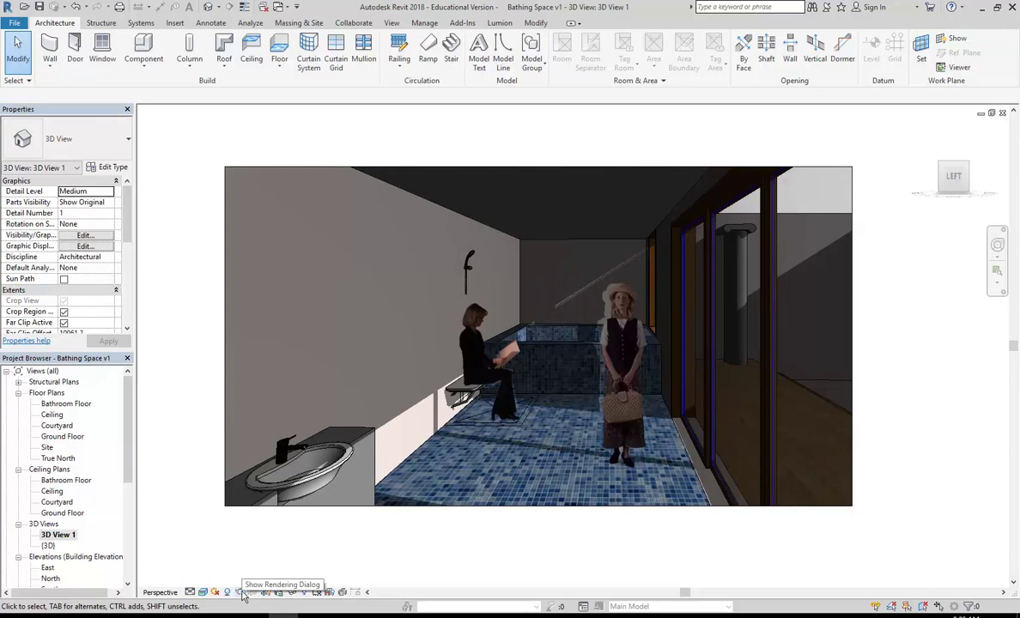
# Review sheets A102 and A103, examining how the two figures appear in the perspective, the Bathroom Floor plan and Section 1
pyautogui.scroll(-5, 62, 548)
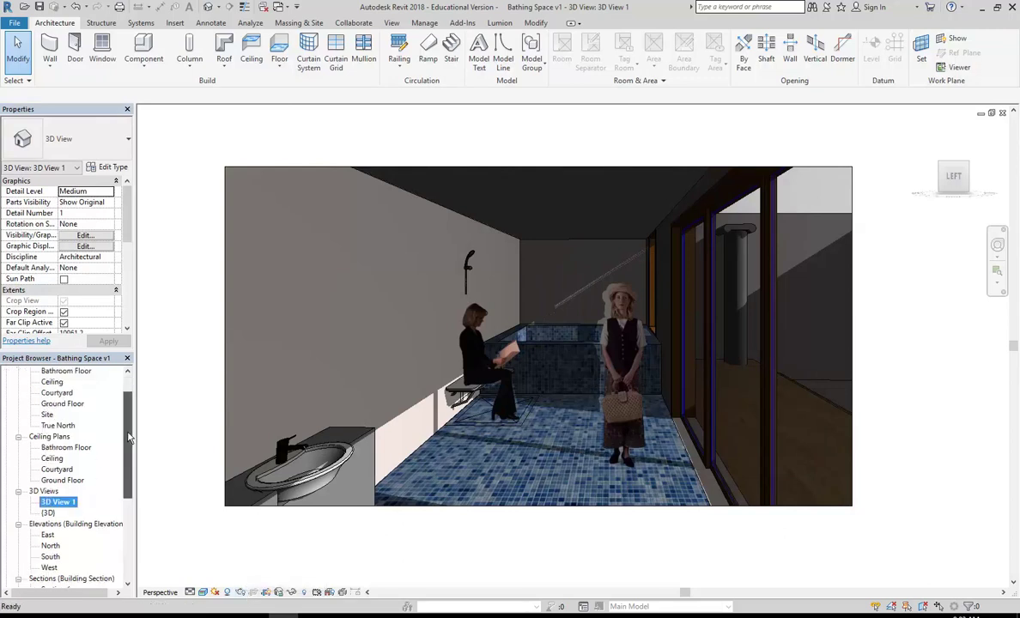
pyautogui.doubleClick(60, 547)
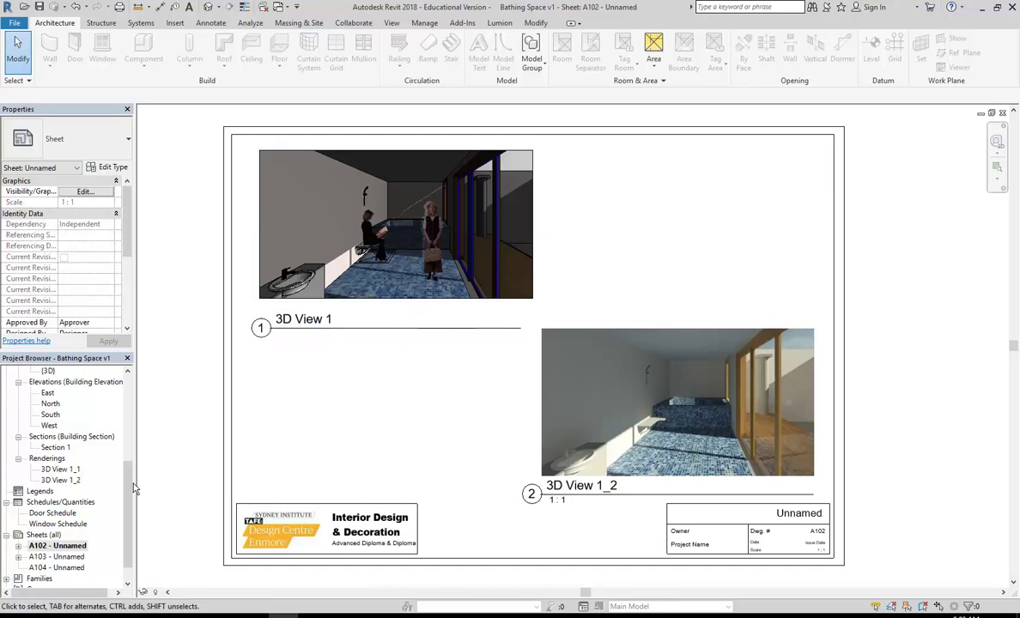
pyautogui.doubleClick(60, 558)
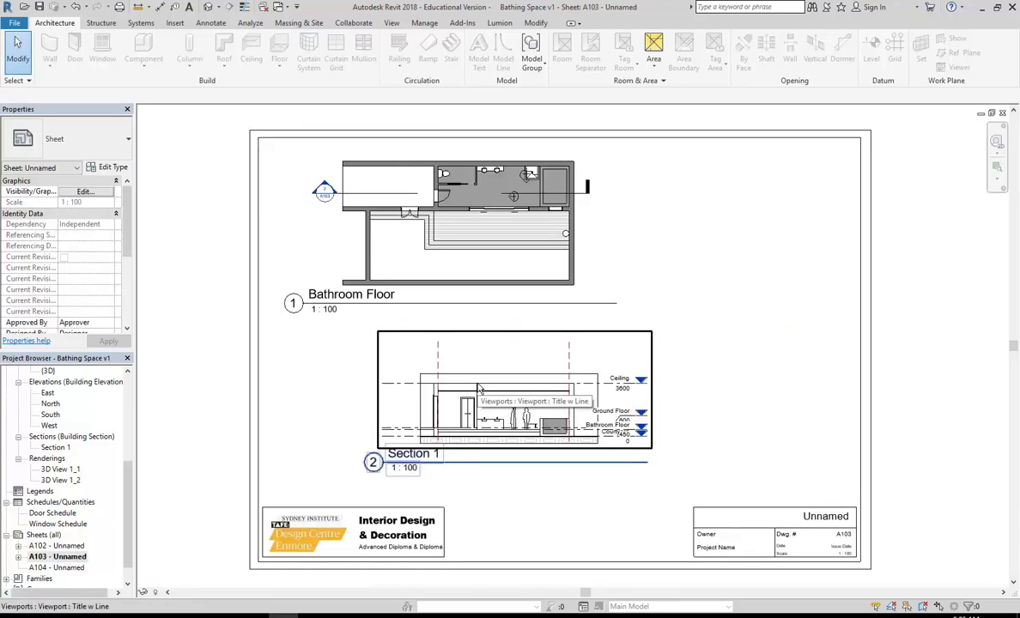
pyautogui.scroll(5, 559, 425)
pyautogui.moveTo(559, 429); pyautogui.dragTo(535, 505, button='middle')
pyautogui.scroll(3, 710, 302)
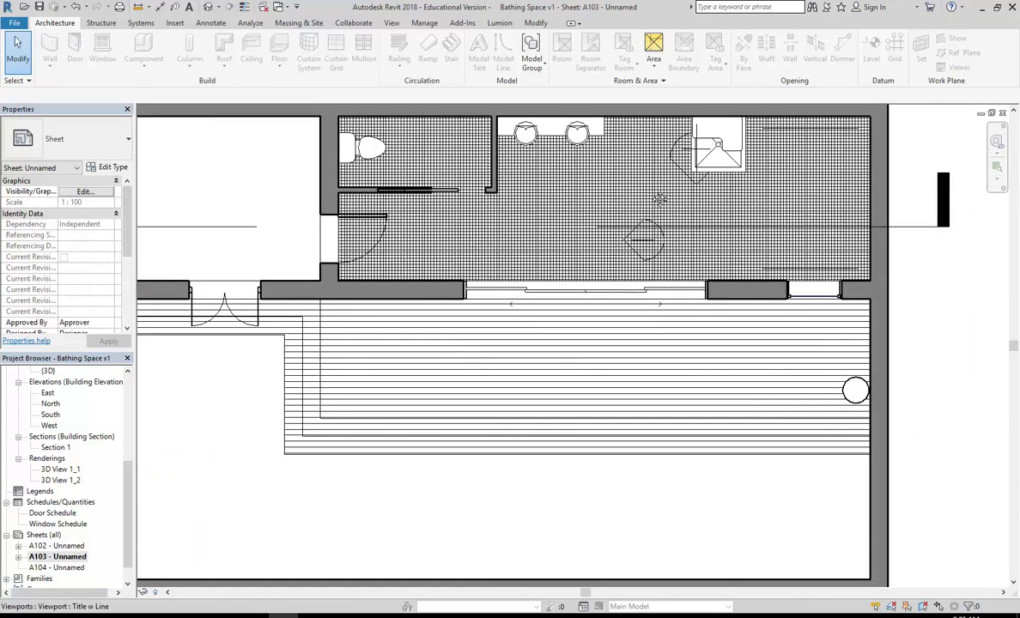
pyautogui.moveTo(710, 302); pyautogui.dragTo(571, 269, button='middle')
pyautogui.scroll(-4, 502, 310)
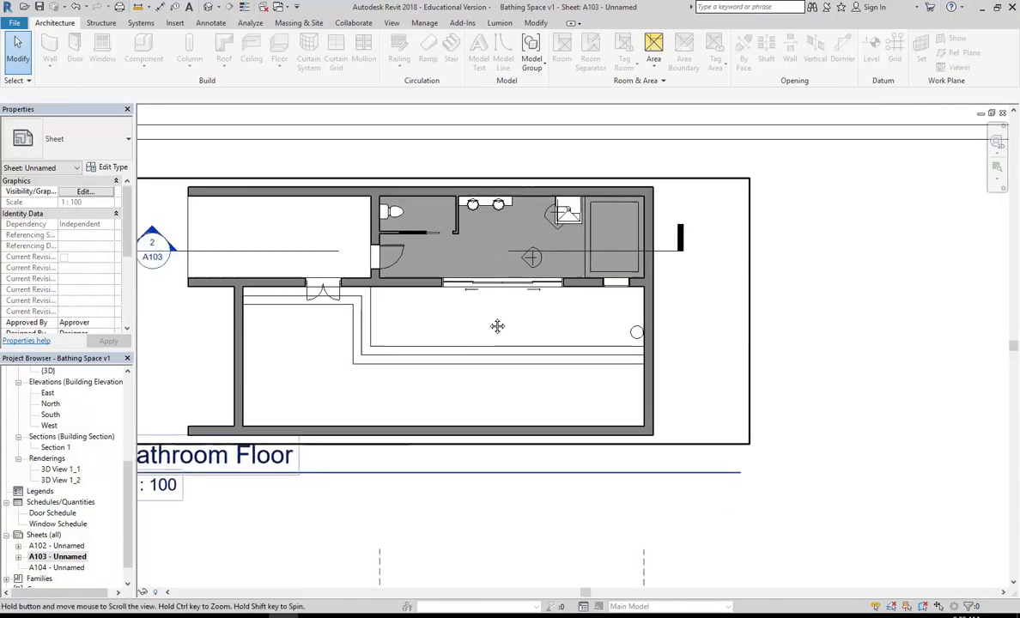
pyautogui.scroll(-2, 502, 311)
pyautogui.moveTo(499, 284); pyautogui.dragTo(505, 252, button='middle')
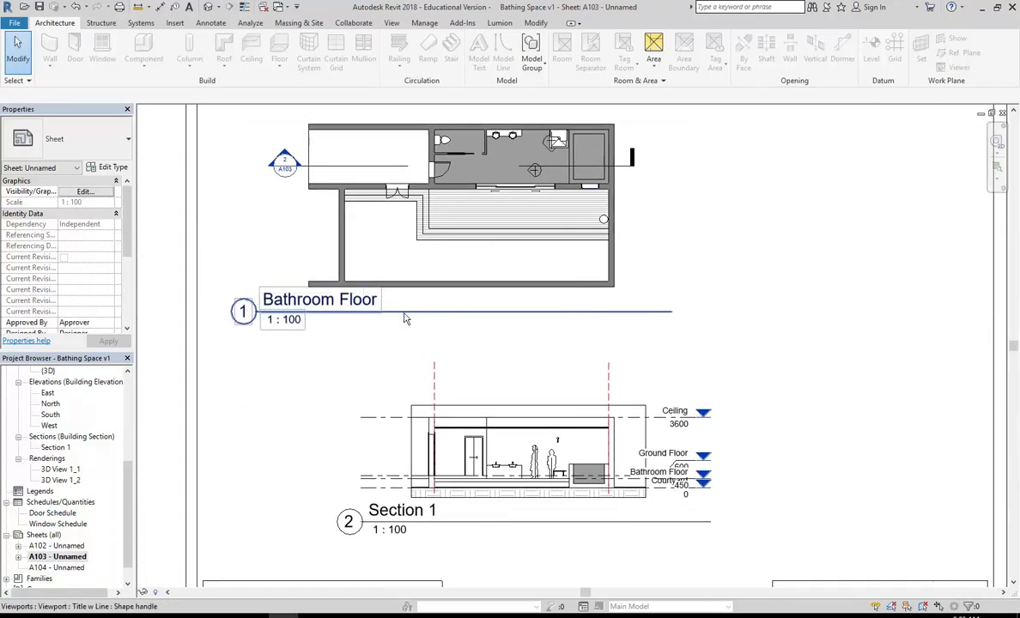
pyautogui.scroll(1, 446, 292)
pyautogui.scroll(3, 127, 496)
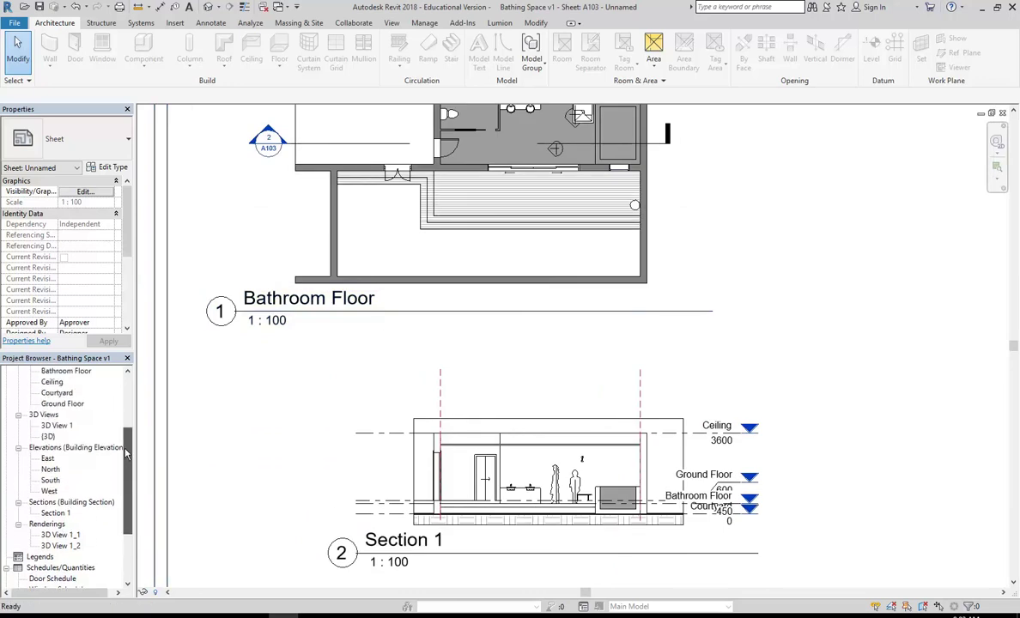
# Open 3D View 1 and run a Draft-quality test render to check how the standing figure sits on the tiled floor
pyautogui.click(55, 460)
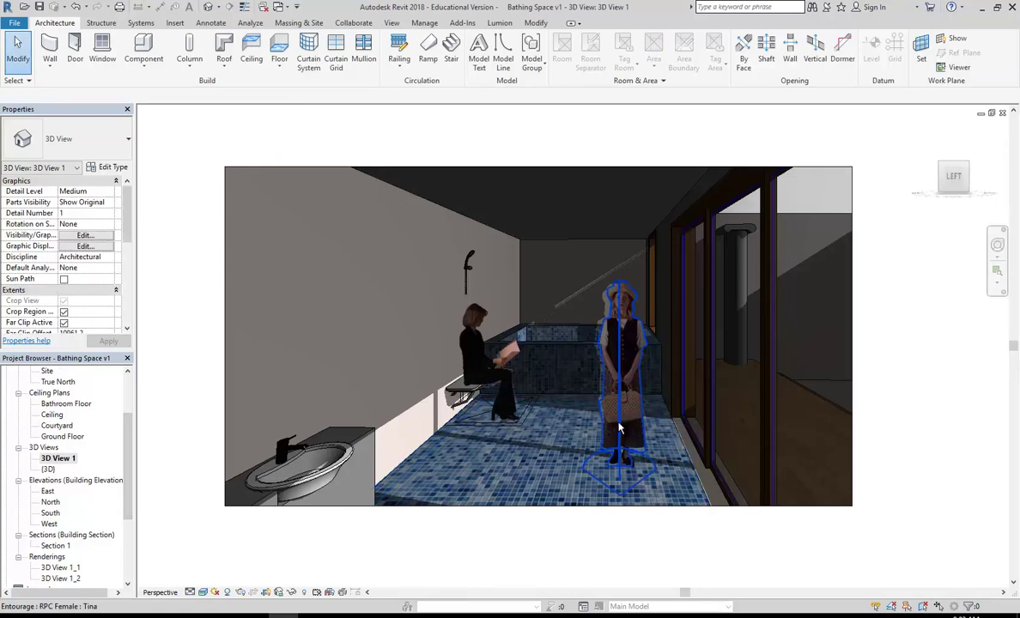
pyautogui.click(576, 395)
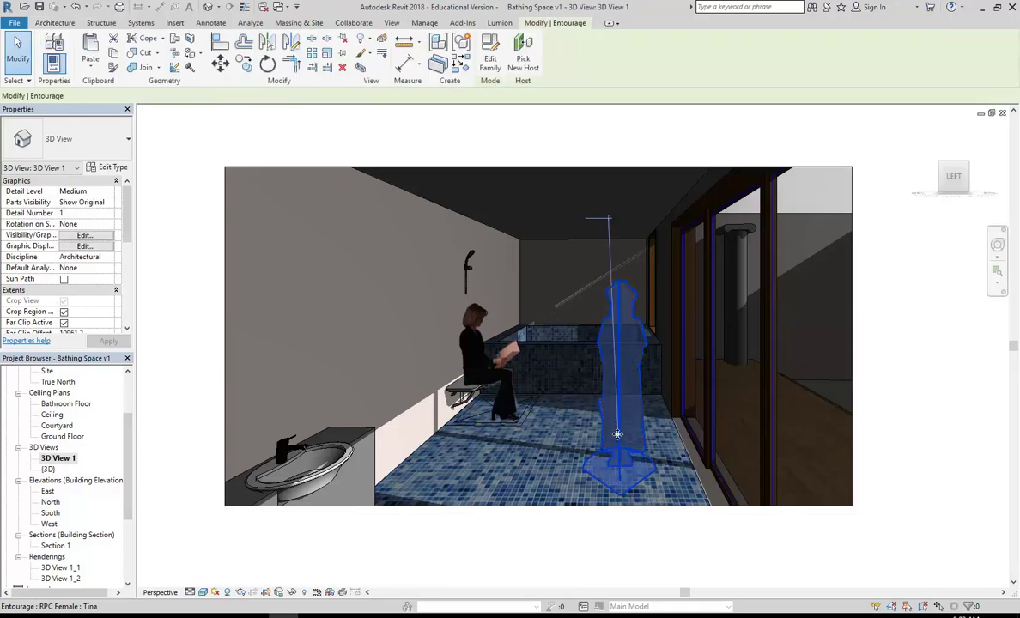
pyautogui.click(628, 554)
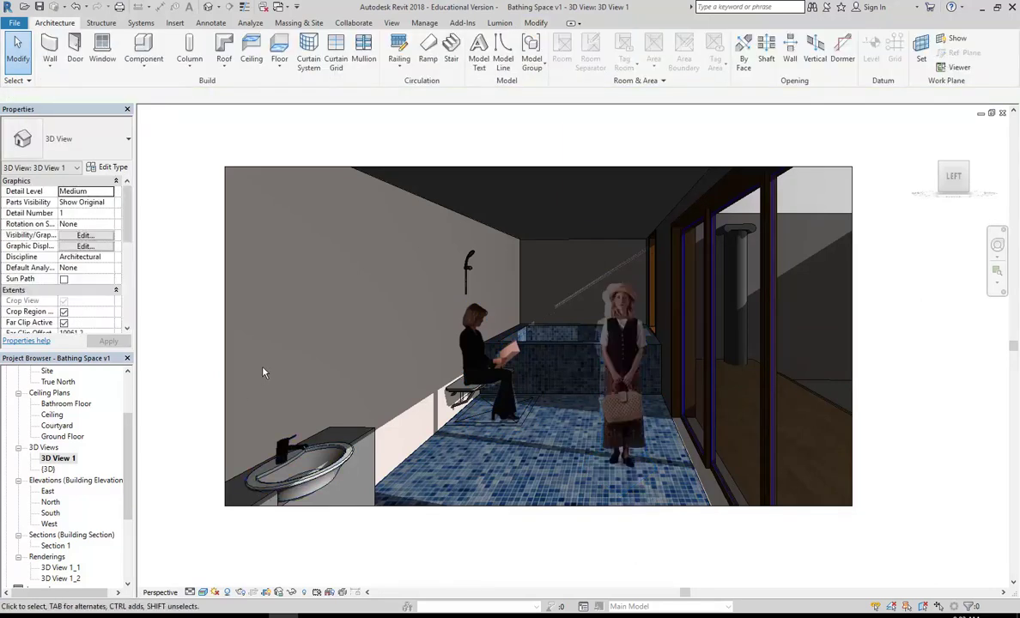
pyautogui.click(226, 592)
pyautogui.click(163, 78)
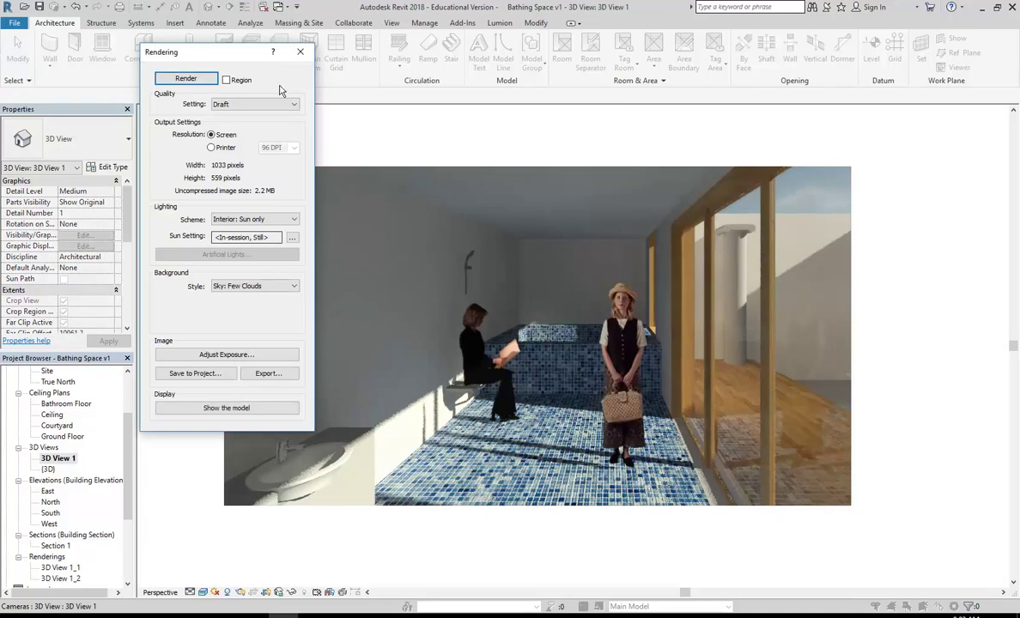
pyautogui.click(301, 51)
# Set the standing Tina figure's offset from the Bathroom Floor level to -50
pyautogui.click(631, 429)
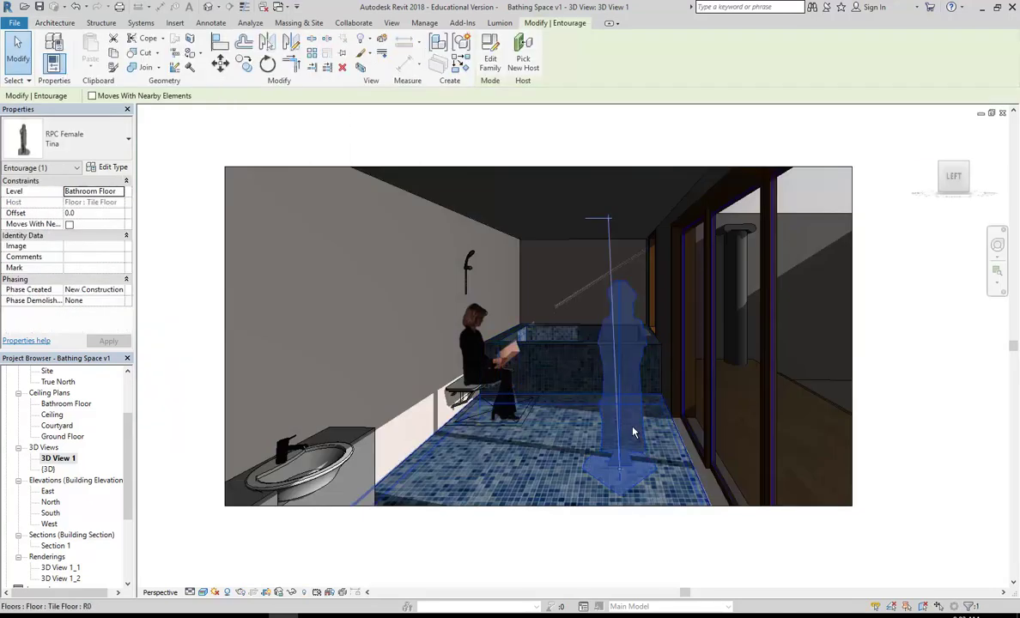
pyautogui.click(93, 213)
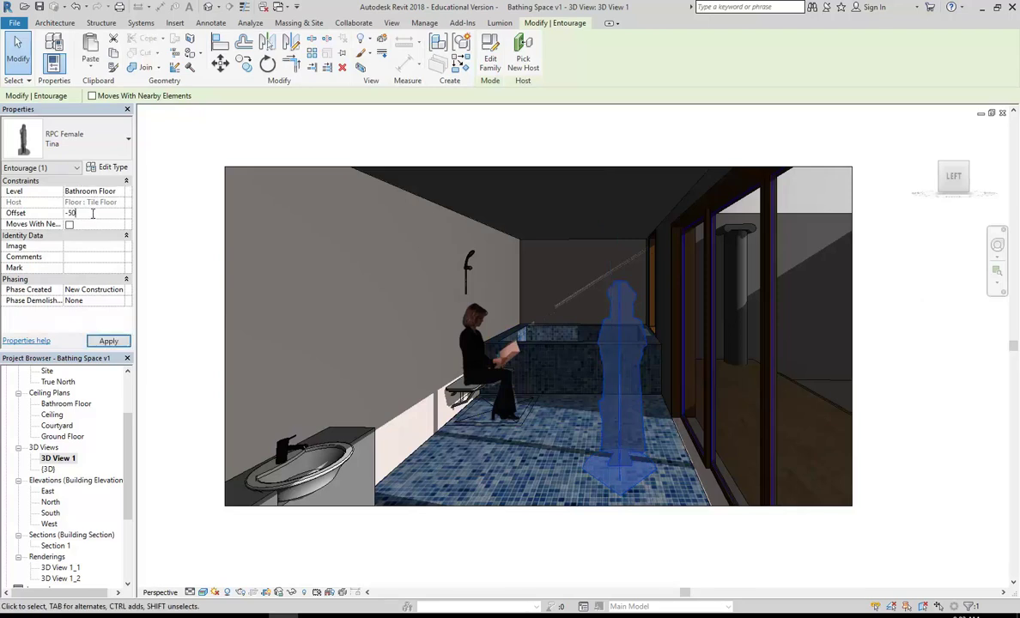
pyautogui.press('Escape')
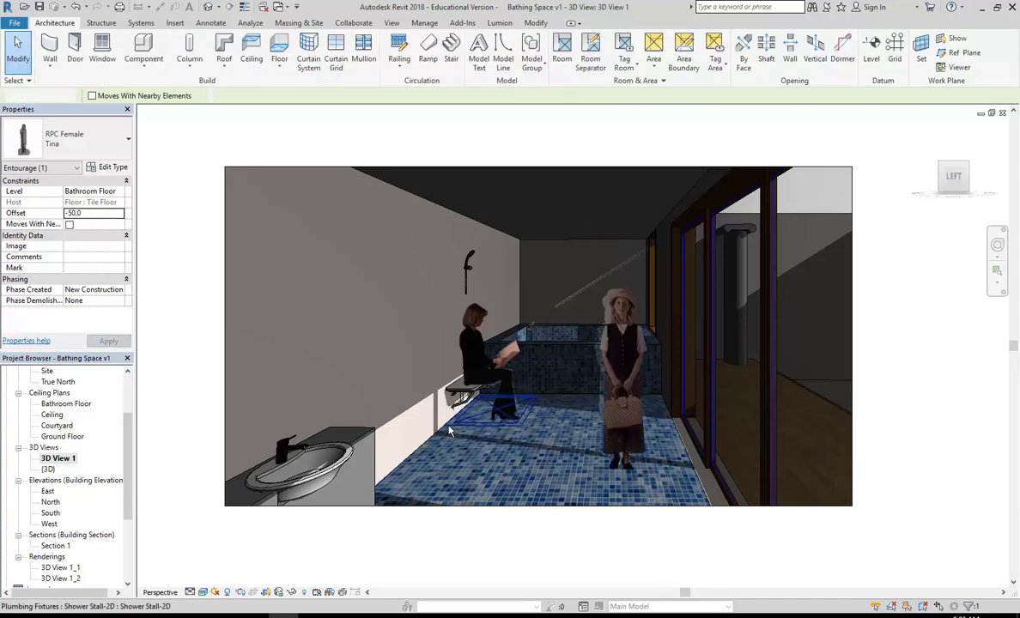
# Render 3D View 1 at Draft quality and save the image to the project as 3D View 1_3
pyautogui.click(266, 593)
pyautogui.click(173, 76)
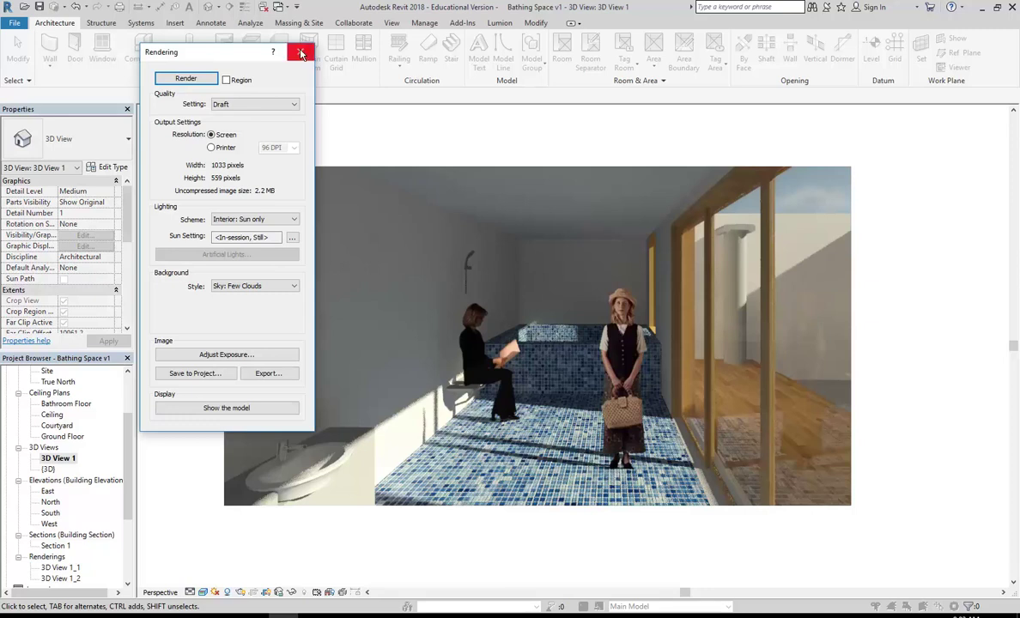
pyautogui.click(196, 373)
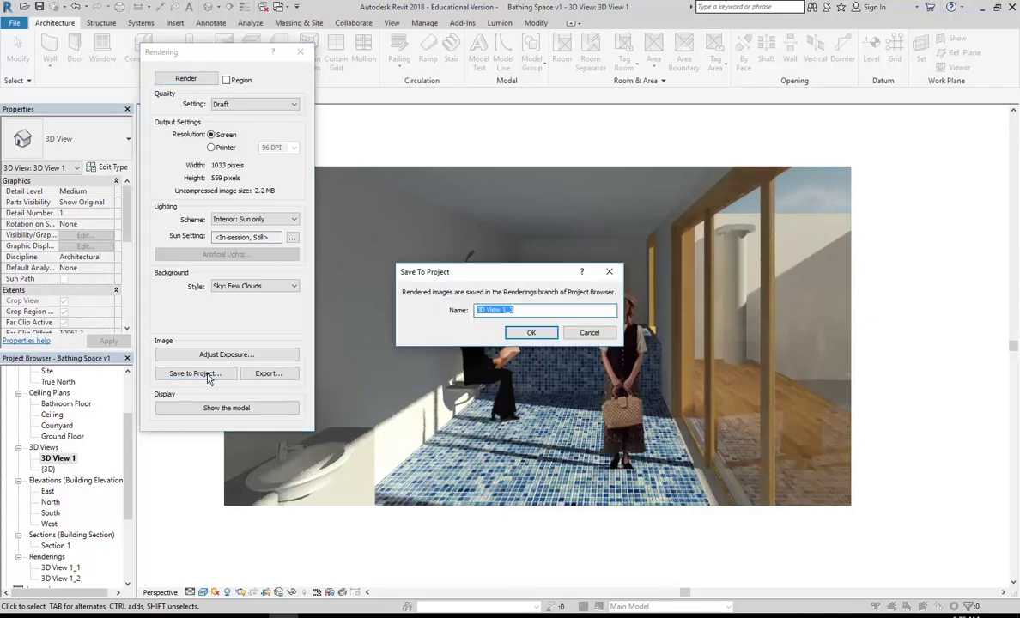
pyautogui.click(529, 333)
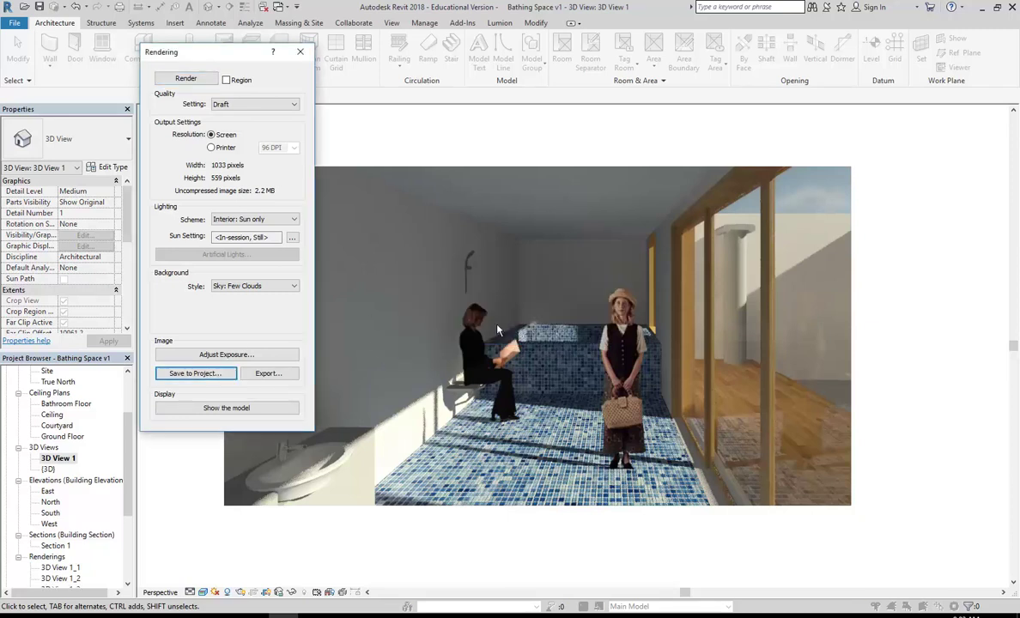
pyautogui.click(299, 51)
# On sheet A102, delete the 3D View 1_2 rendering and place the 3D View 1_3 rendering in its spot
pyautogui.scroll(-4, 129, 471)
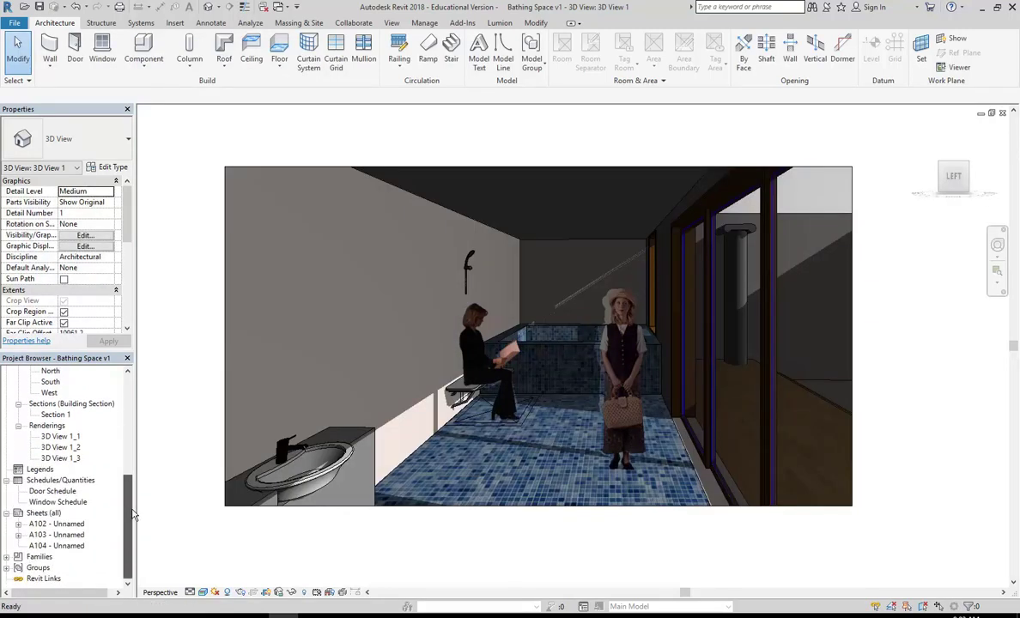
pyautogui.doubleClick(56, 523)
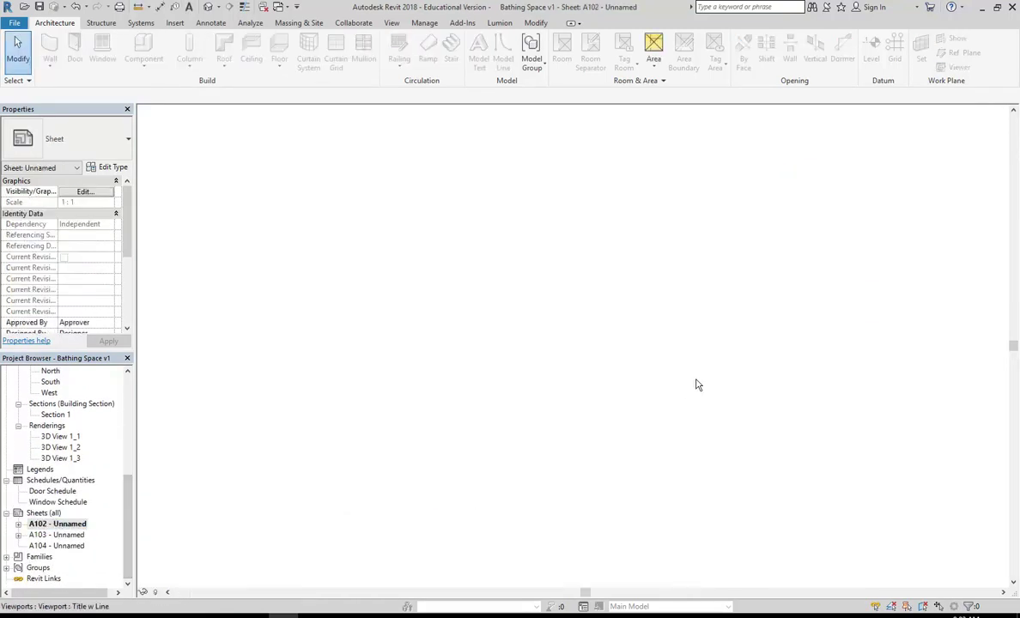
pyautogui.click(659, 379)
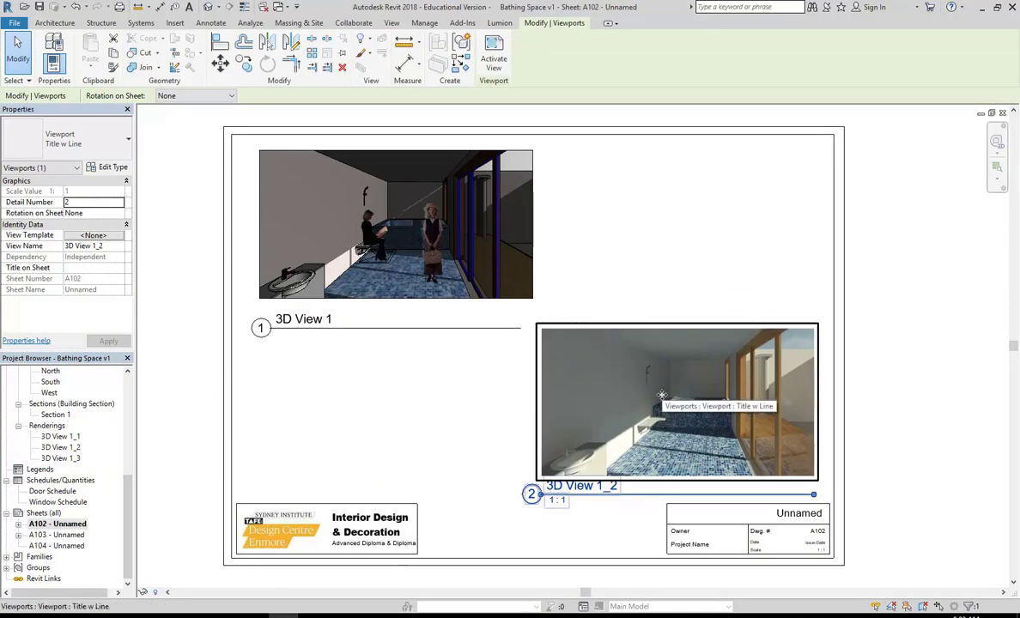
pyautogui.press('Delete')
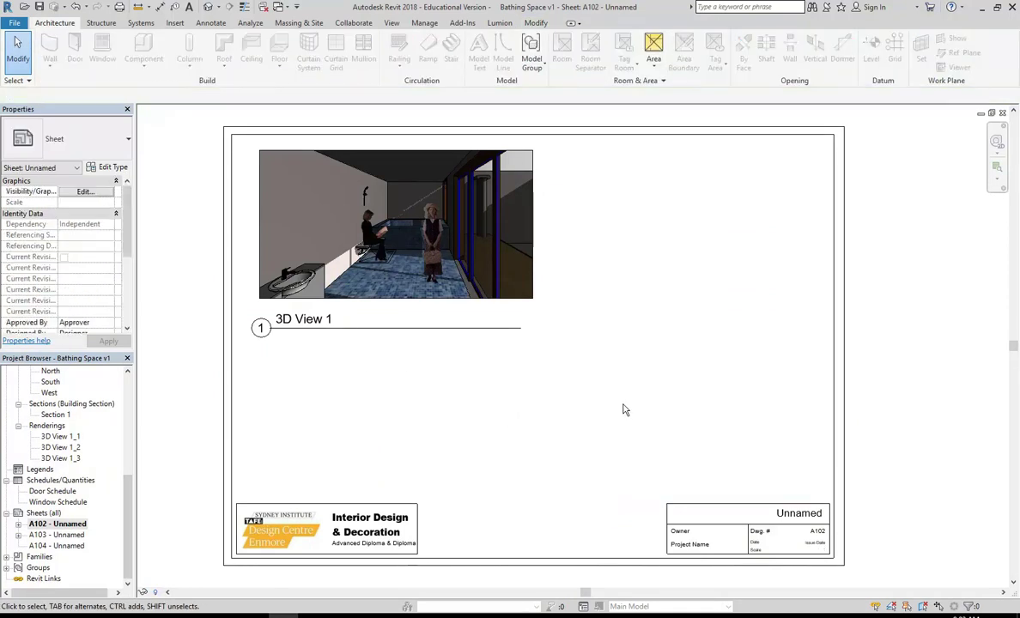
pyautogui.click(60, 458)
pyautogui.click(677, 404)
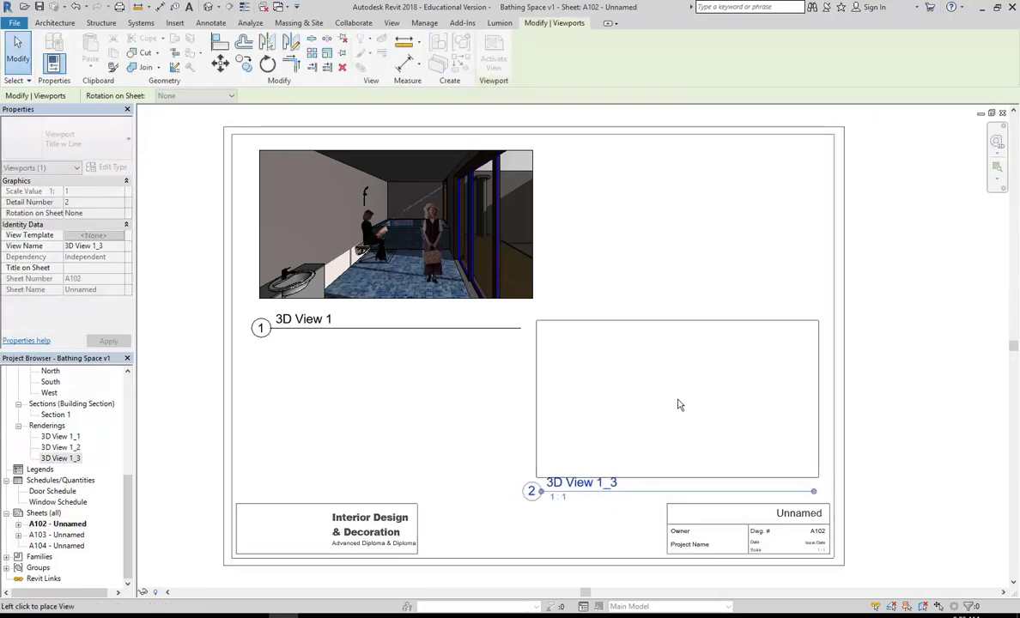
pyautogui.click(427, 367)
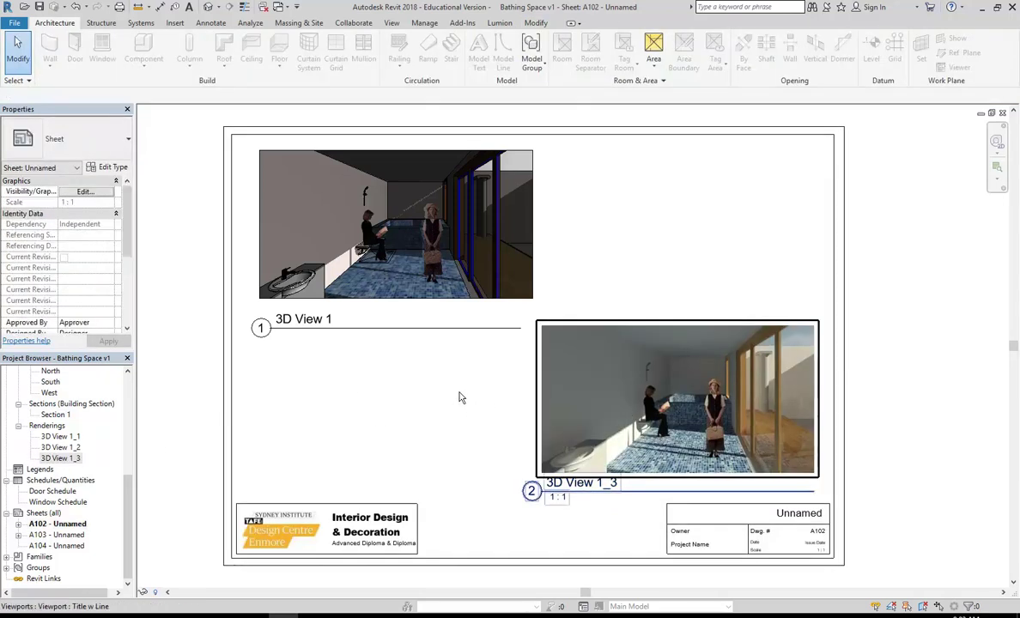
pyautogui.click(627, 401)
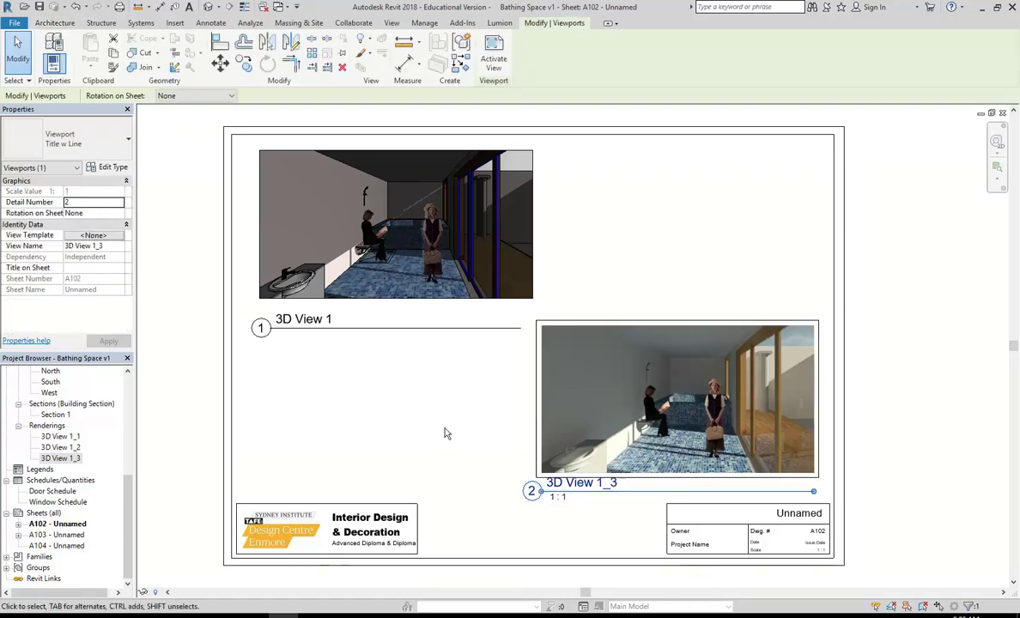
pyautogui.click(431, 422)
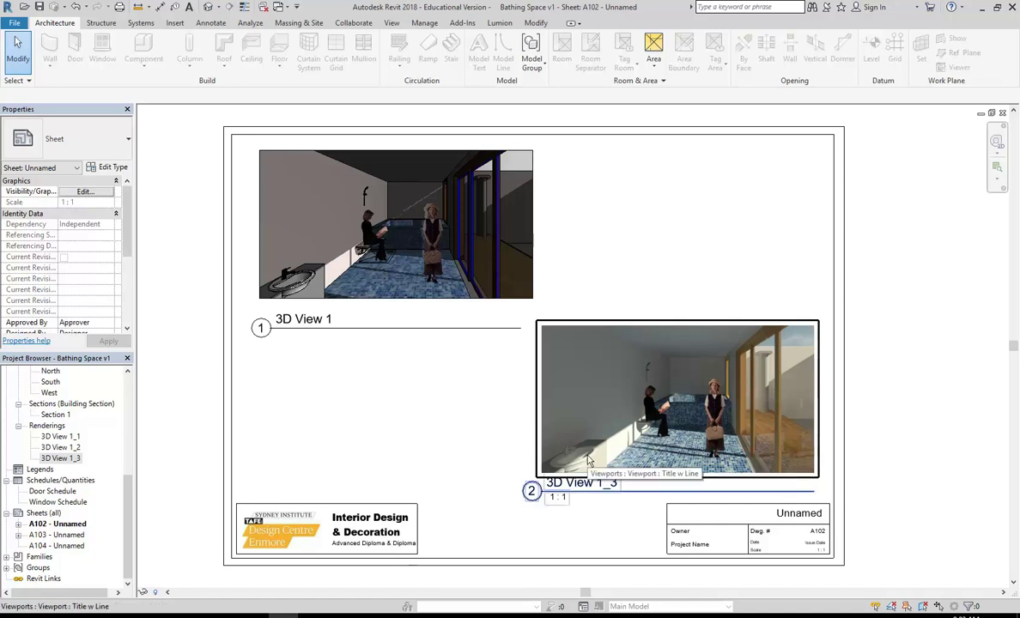
pyautogui.click(403, 508)
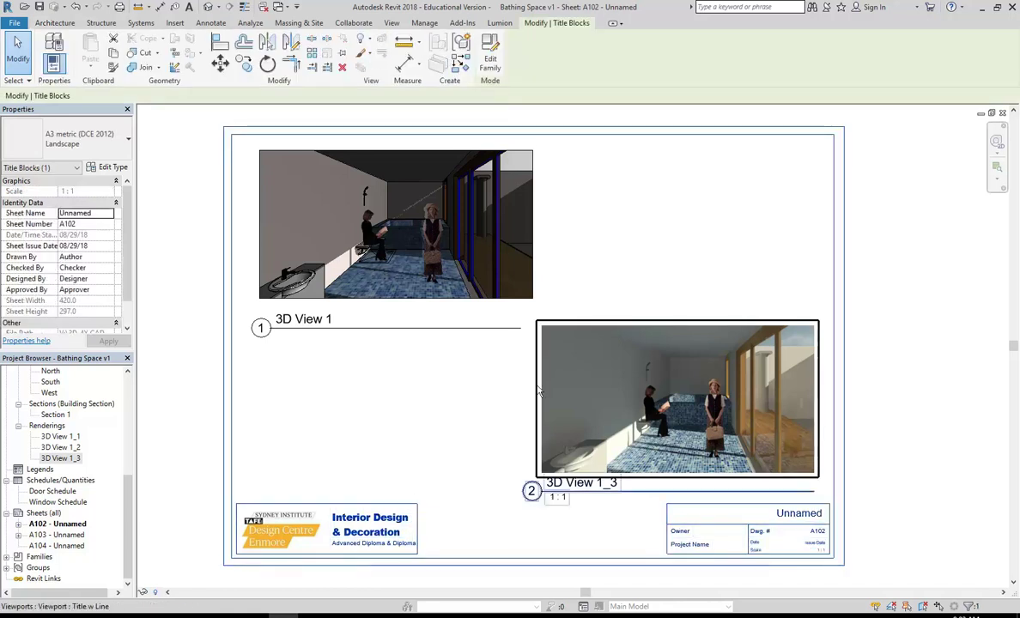
pyautogui.click(486, 409)
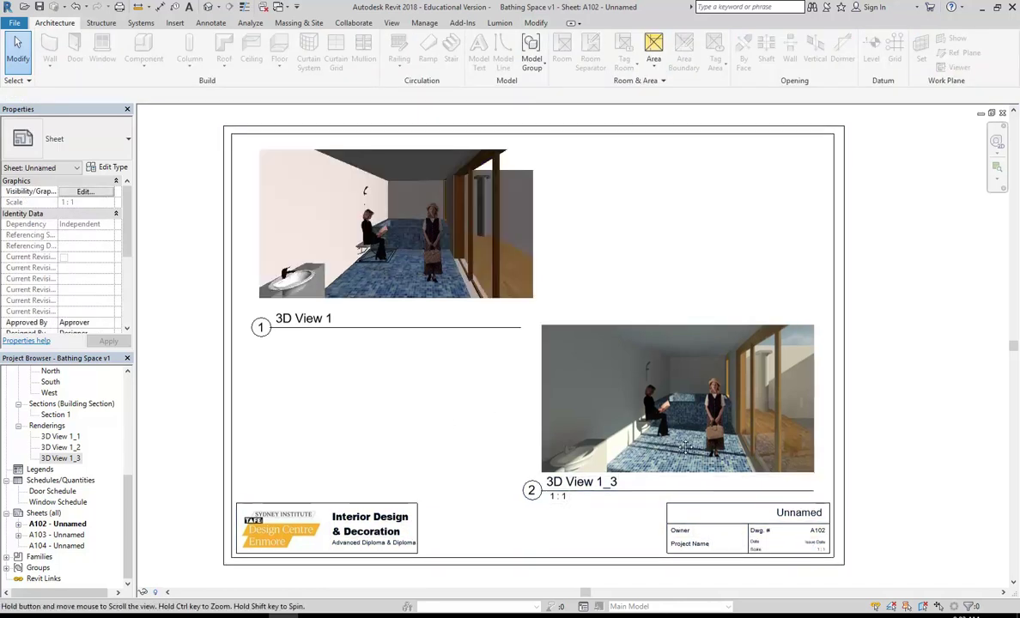
# Change the sheet name in sheet A102's title block to Perspectives
pyautogui.scroll(2, 680, 446)
pyautogui.scroll(2, 680, 446)
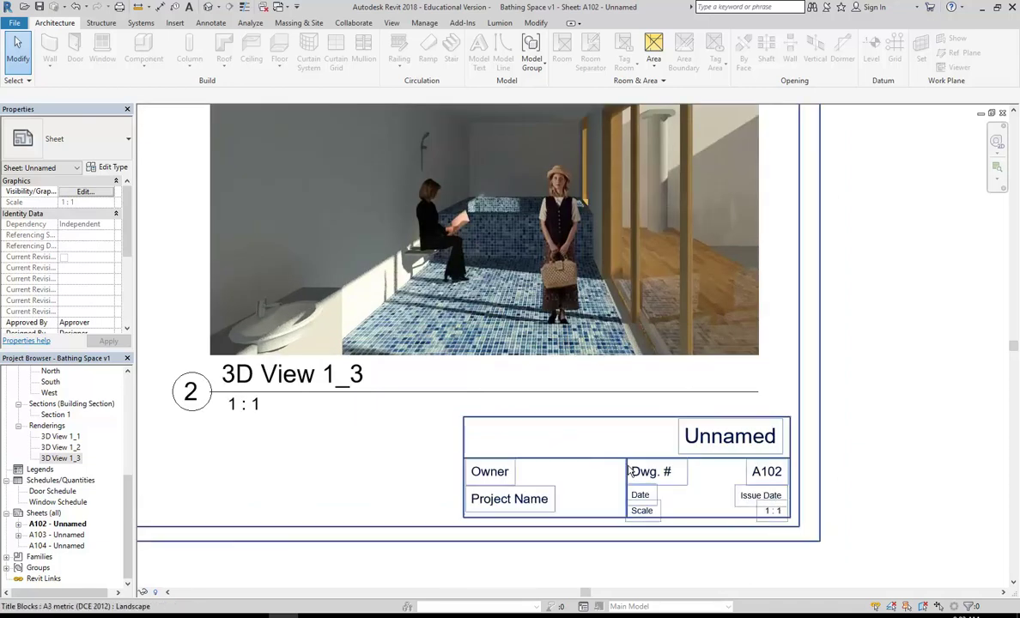
pyautogui.click(584, 433)
pyautogui.scroll(2, 698, 495)
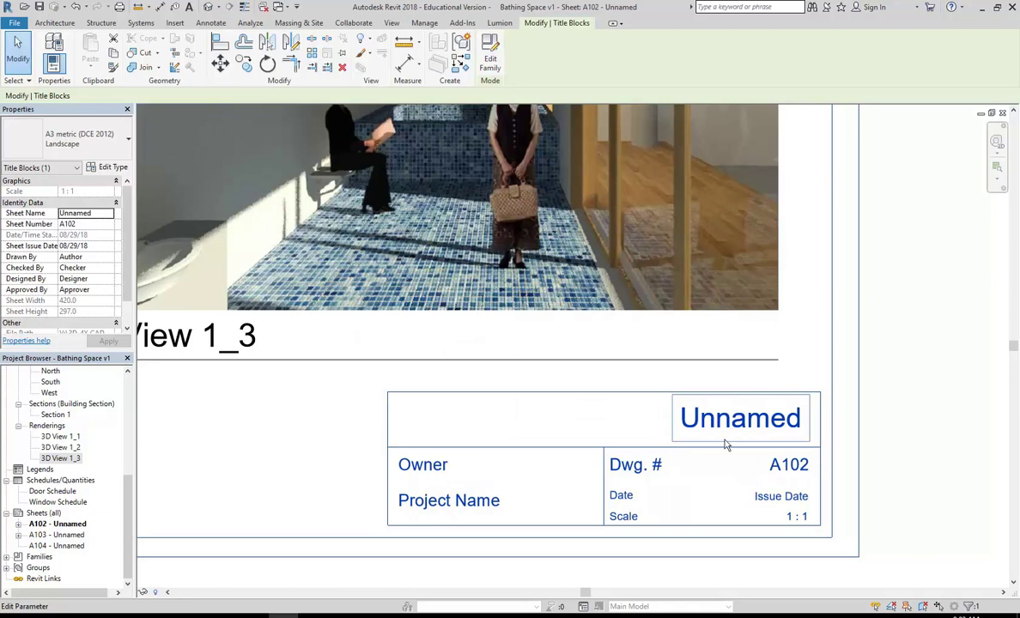
pyautogui.click(708, 409)
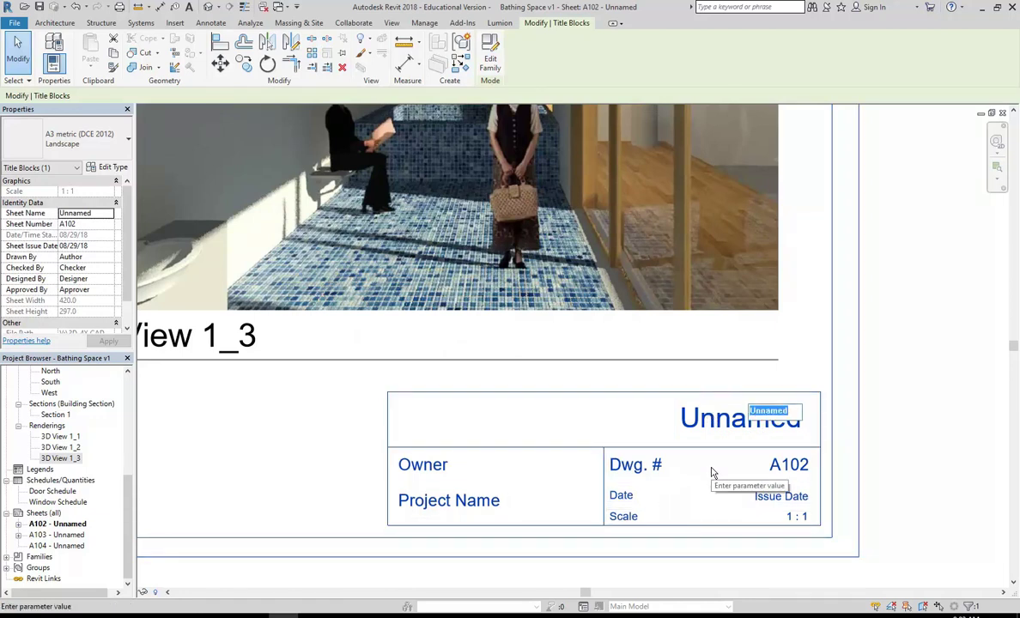
pyautogui.write('Pere')
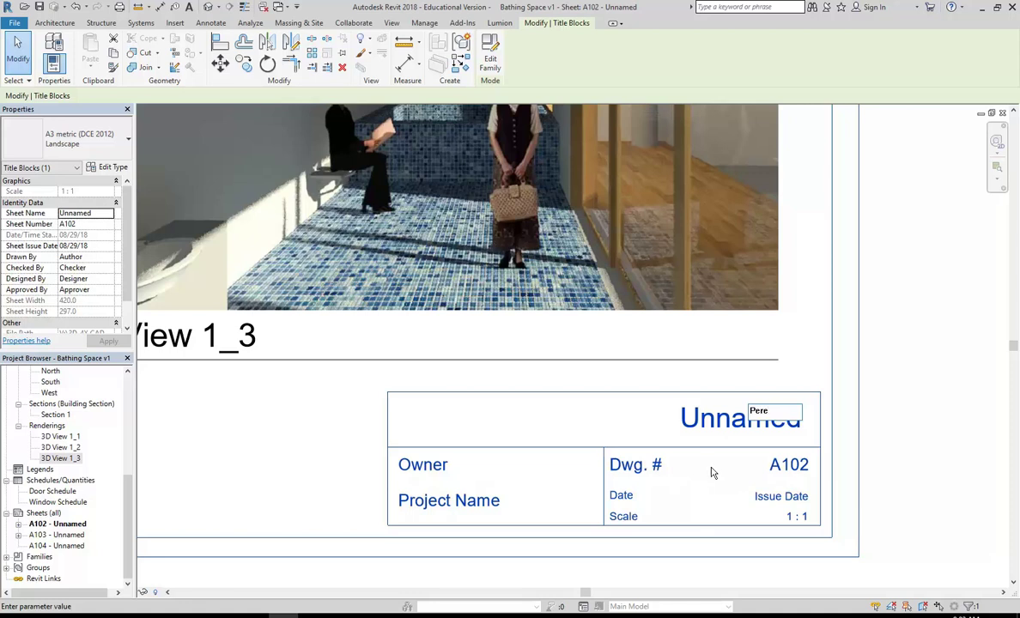
pyautogui.press('BackSpace')
pyautogui.write('spectives')
pyautogui.click(712, 472)
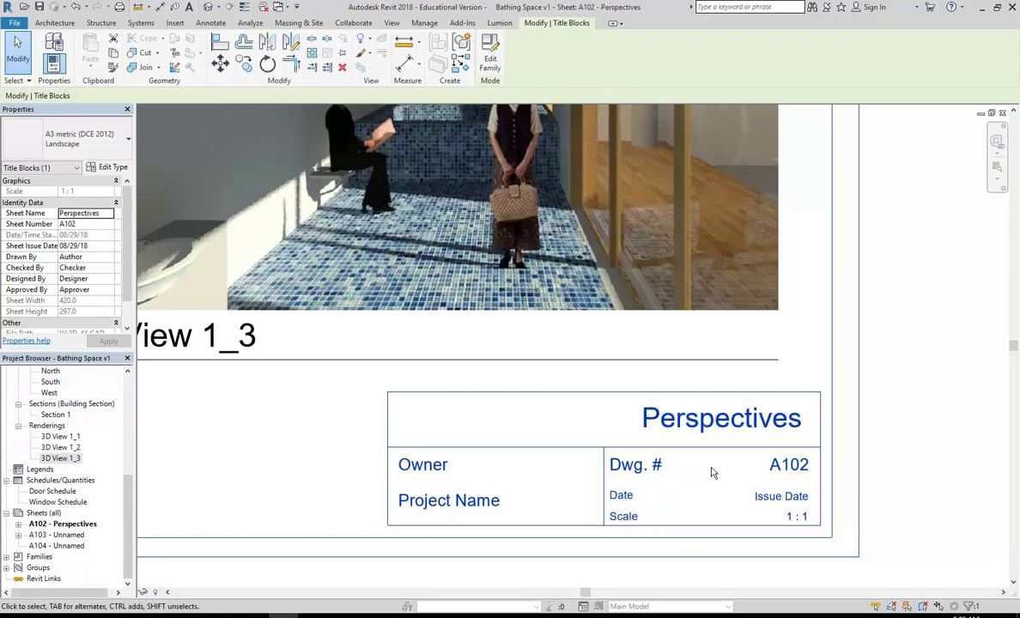
# Set the drawing number of the Perspectives sheet to 003 in its title block
pyautogui.click(784, 464)
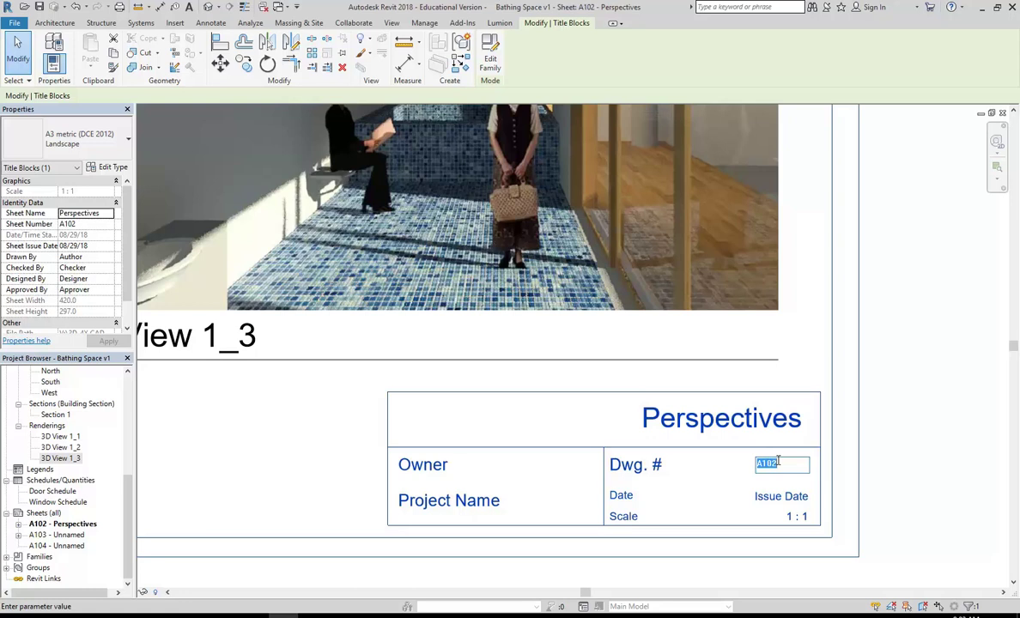
pyautogui.write('003')
pyautogui.press('Return')
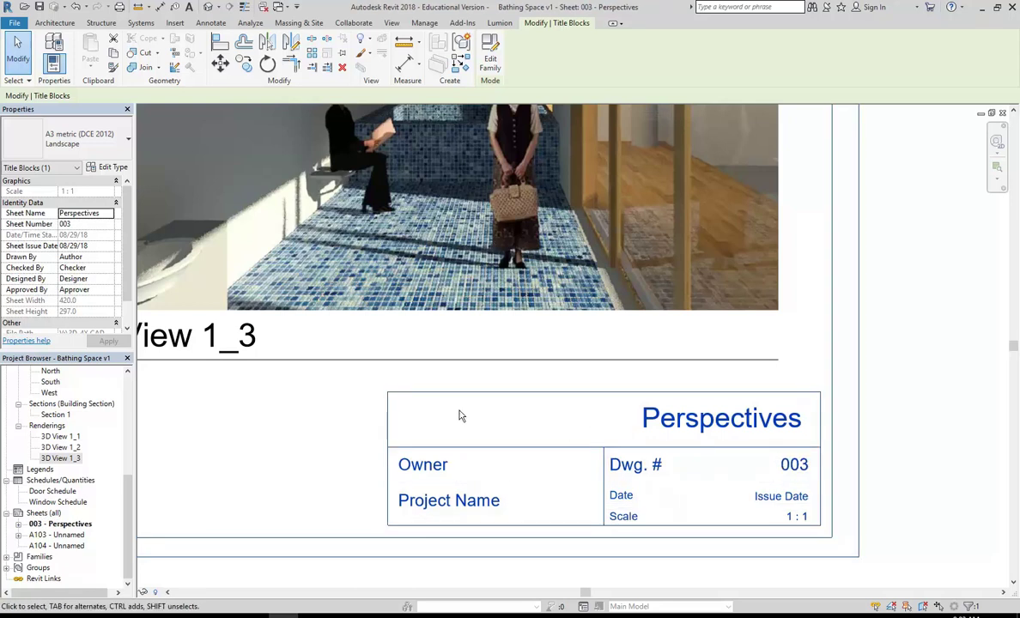
# Enter the owner's initials and the project name Bathing Space in the title block of sheet 003
pyautogui.scroll(-2, 461, 414)
pyautogui.moveTo(460, 414); pyautogui.dragTo(598, 461, button='middle')
pyautogui.scroll(2, 598, 462)
pyautogui.click(506, 434)
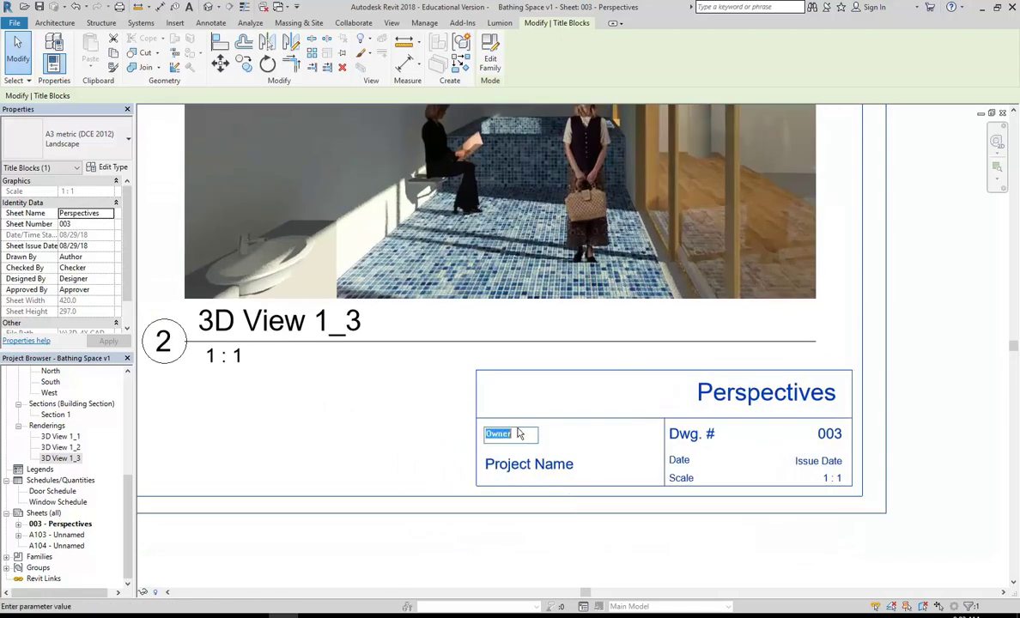
pyautogui.write('DL')
pyautogui.press('Return')
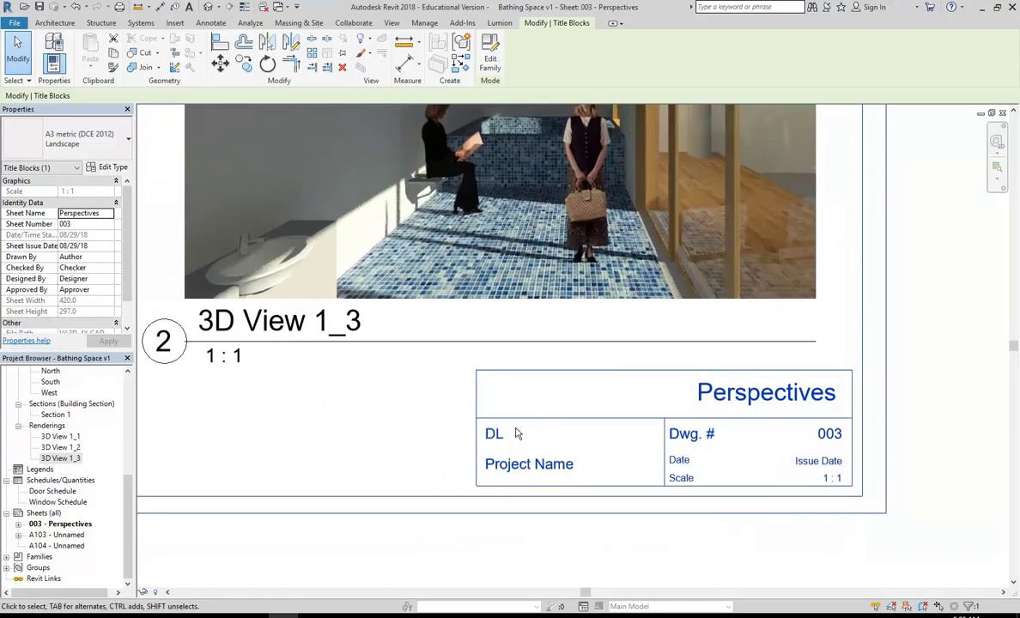
pyautogui.click(534, 465)
pyautogui.write('Bathing Space')
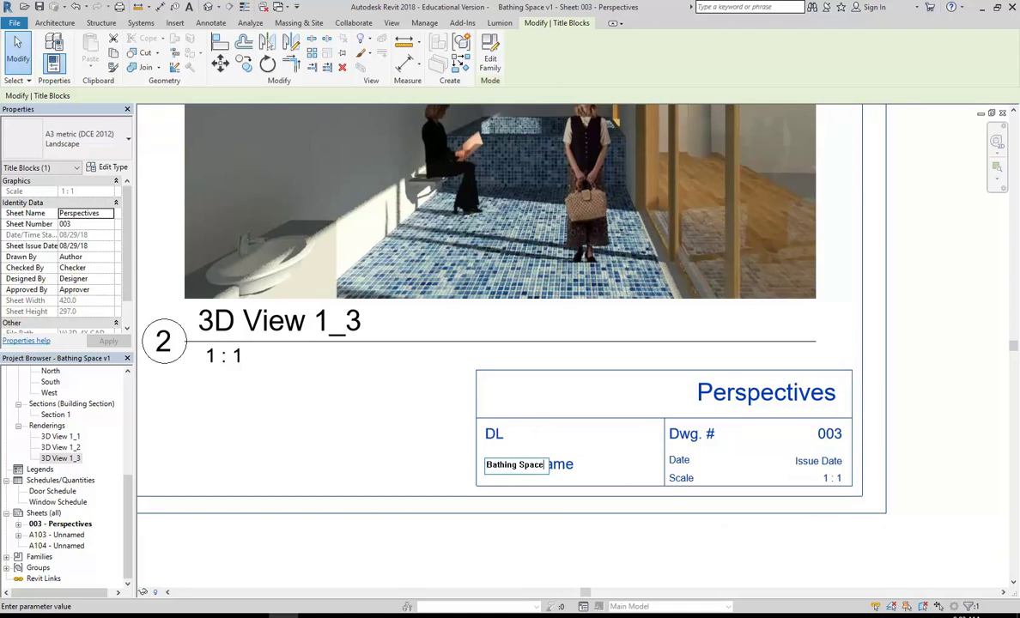
pyautogui.press('Return')
pyautogui.click(380, 416)
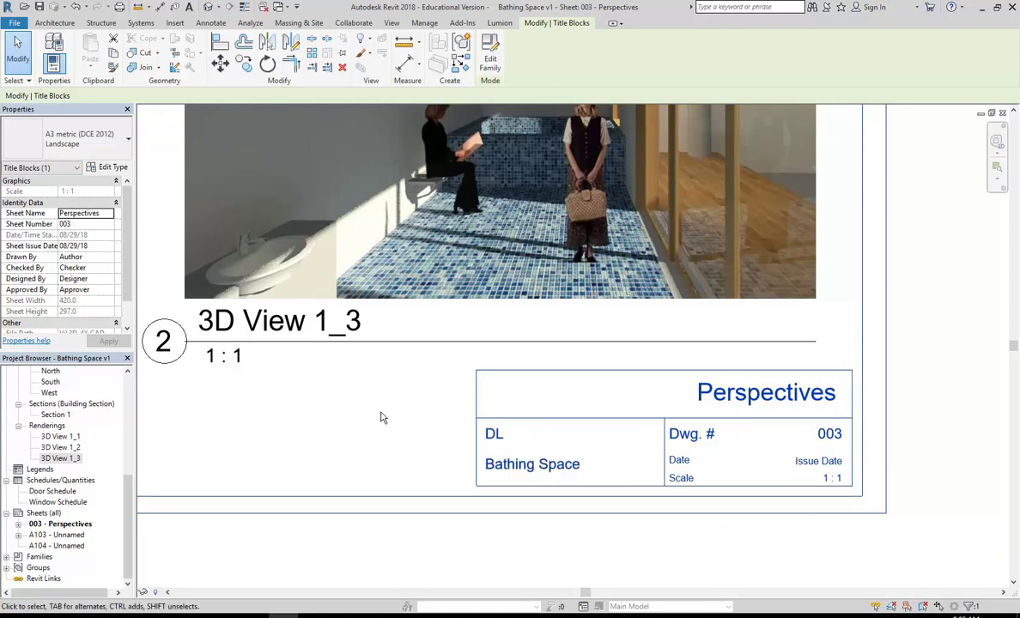
# Open sheet A103 and change the sheet name in its title block to Floor Plans
pyautogui.doubleClick(54, 536)
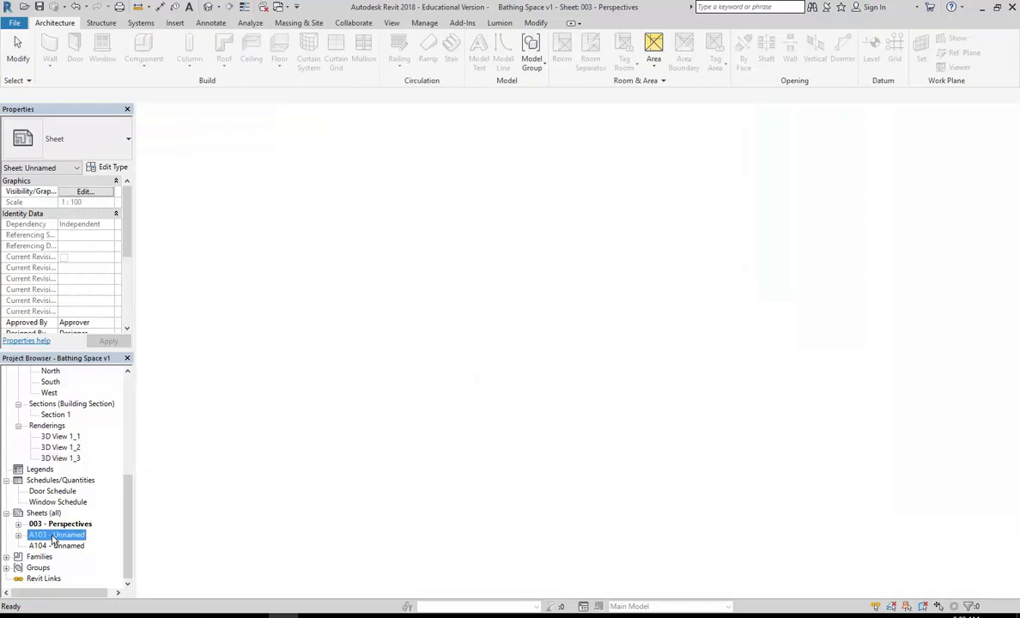
pyautogui.moveTo(608, 455); pyautogui.dragTo(302, 339, button='middle')
pyautogui.scroll(2, 535, 468)
pyautogui.scroll(2, 462, 373)
pyautogui.scroll(2, 462, 374)
pyautogui.moveTo(462, 373); pyautogui.dragTo(501, 418, button='middle')
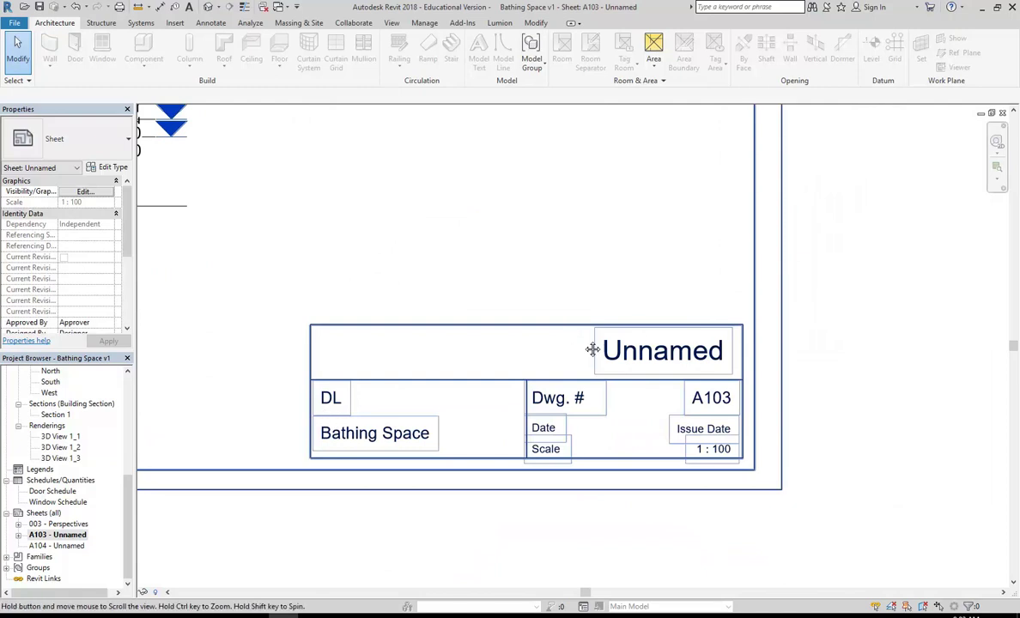
pyautogui.moveTo(594, 350); pyautogui.dragTo(622, 384, button='middle')
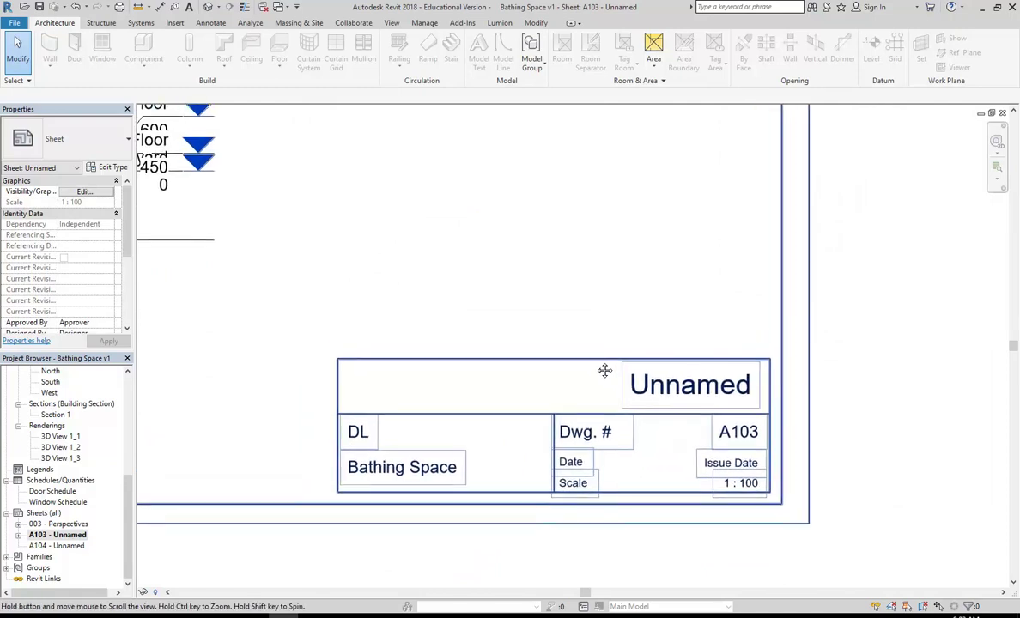
pyautogui.click(710, 394)
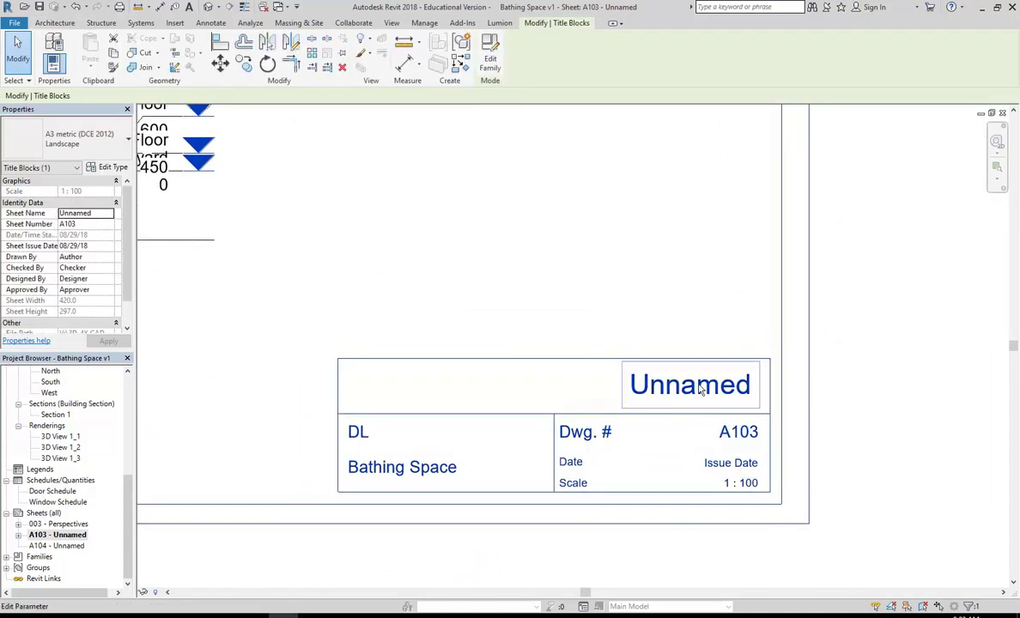
pyautogui.click(709, 391)
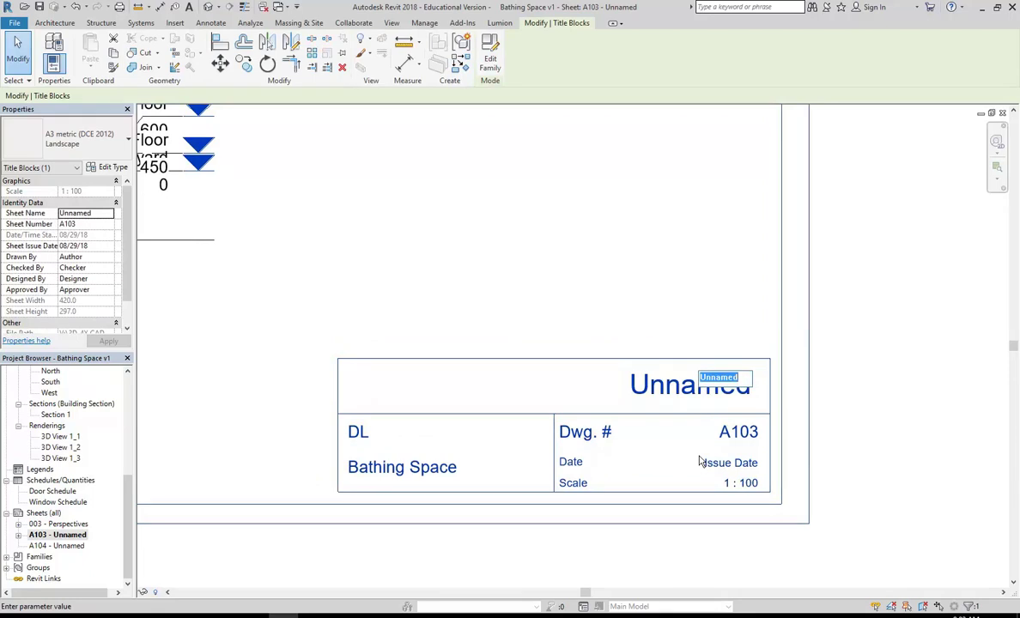
pyautogui.write('Floor Plans')
pyautogui.press('Return')
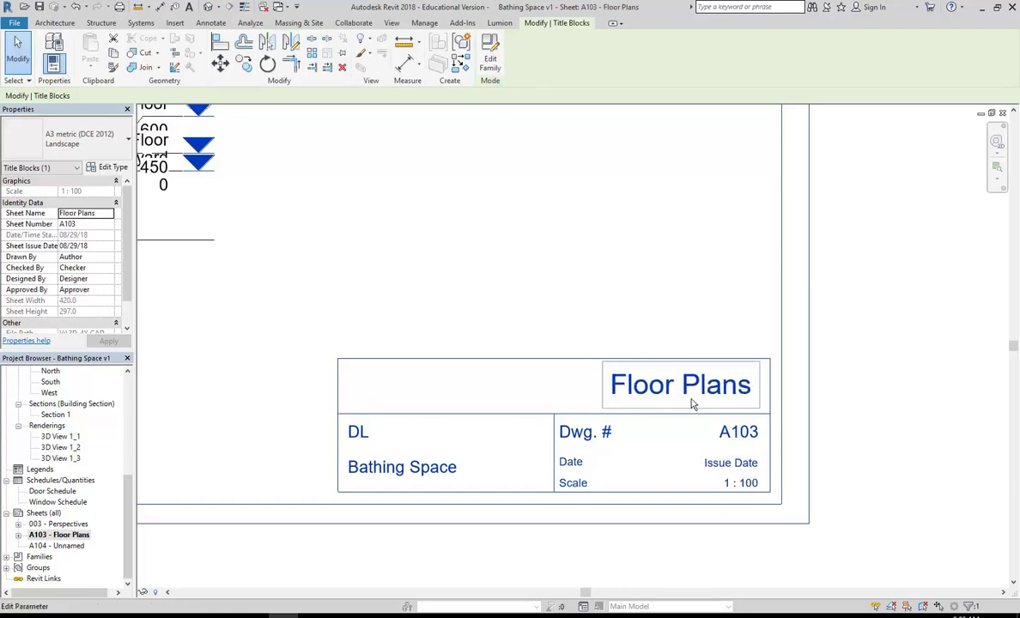
# Set the drawing number of the Floor Plans sheet to 002 in its title block
pyautogui.click(730, 434)
pyautogui.write('00')
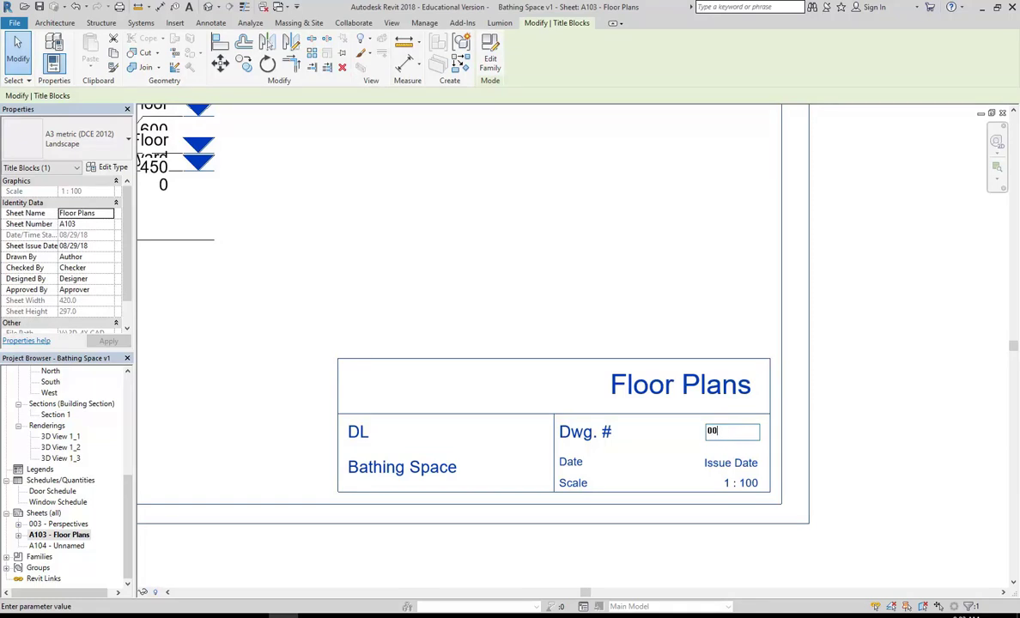
pyautogui.write('2')
pyautogui.press('Return')
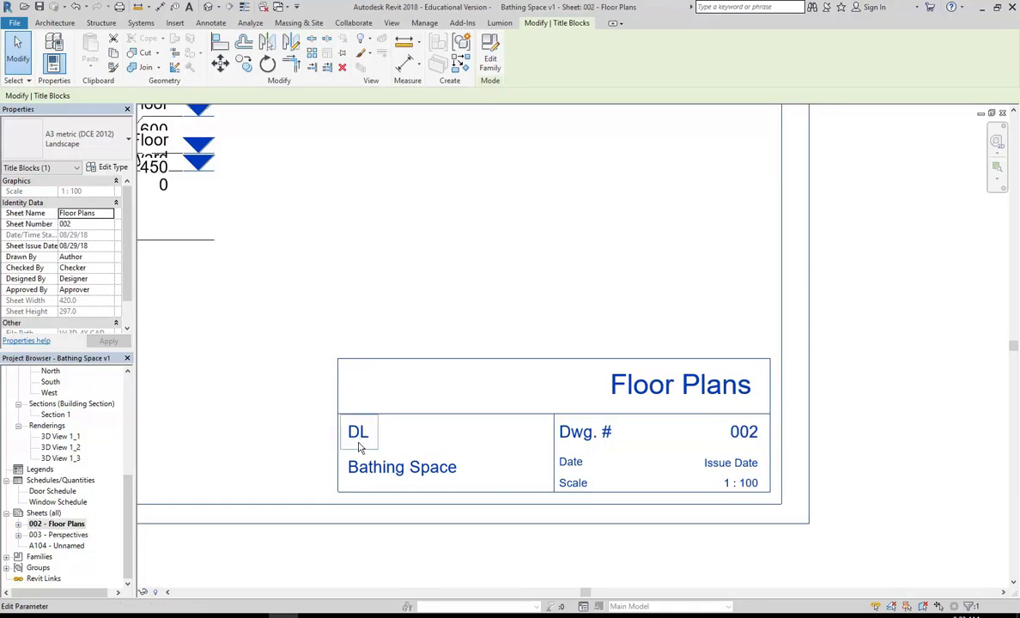
pyautogui.click(287, 406)
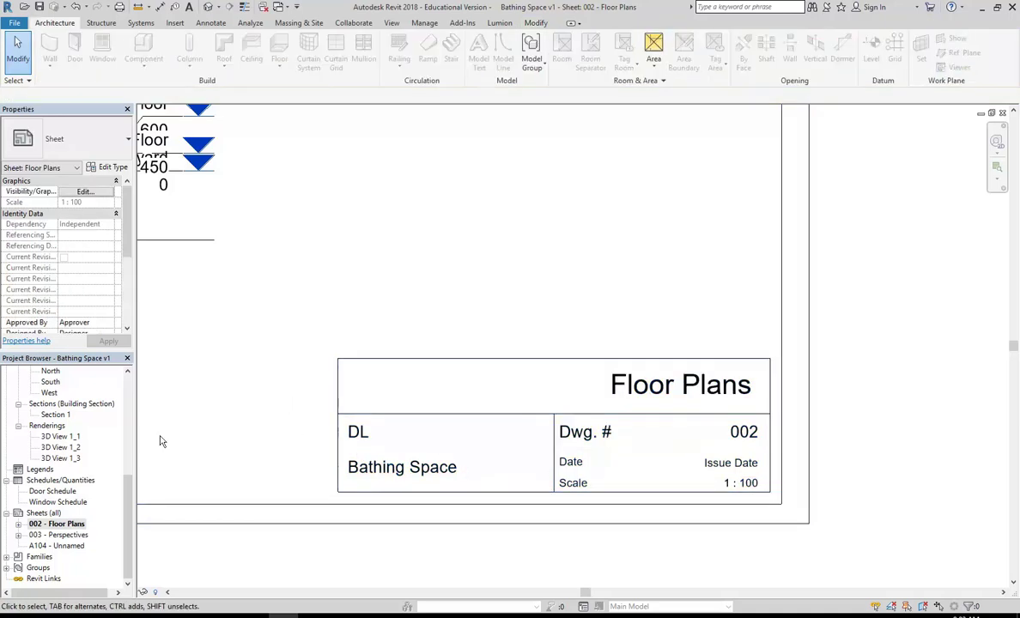
# On sheet 003, rename the 3D View 1_3 rendering's view title to Rendered Perspective
pyautogui.doubleClick(60, 535)
pyautogui.scroll(-4, 601, 377)
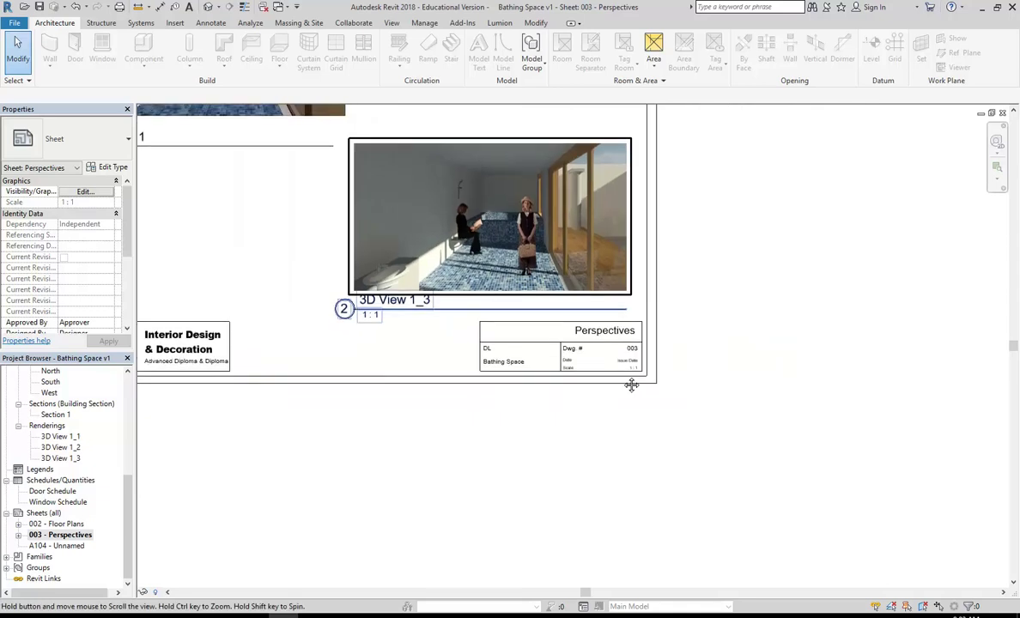
pyautogui.moveTo(512, 360); pyautogui.dragTo(458, 410, button='middle')
pyautogui.scroll(-1, 458, 409)
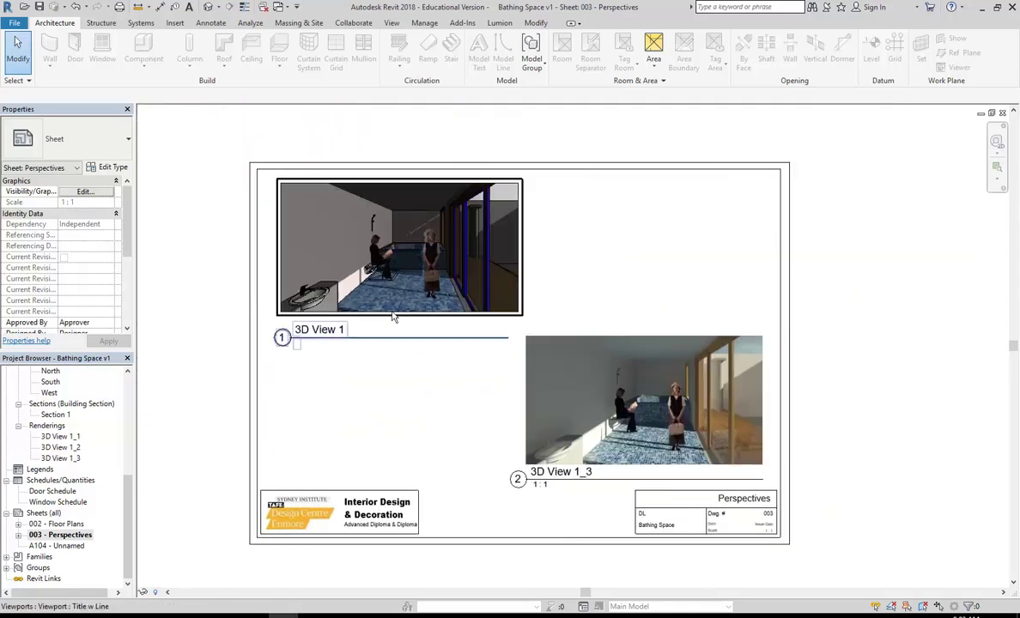
pyautogui.click(585, 397)
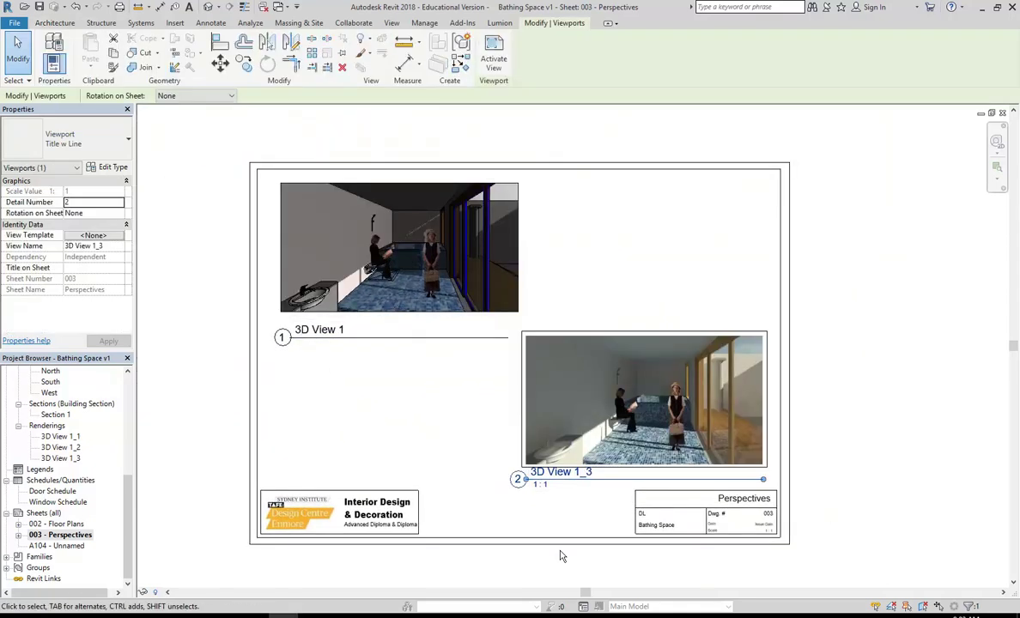
pyautogui.click(563, 473)
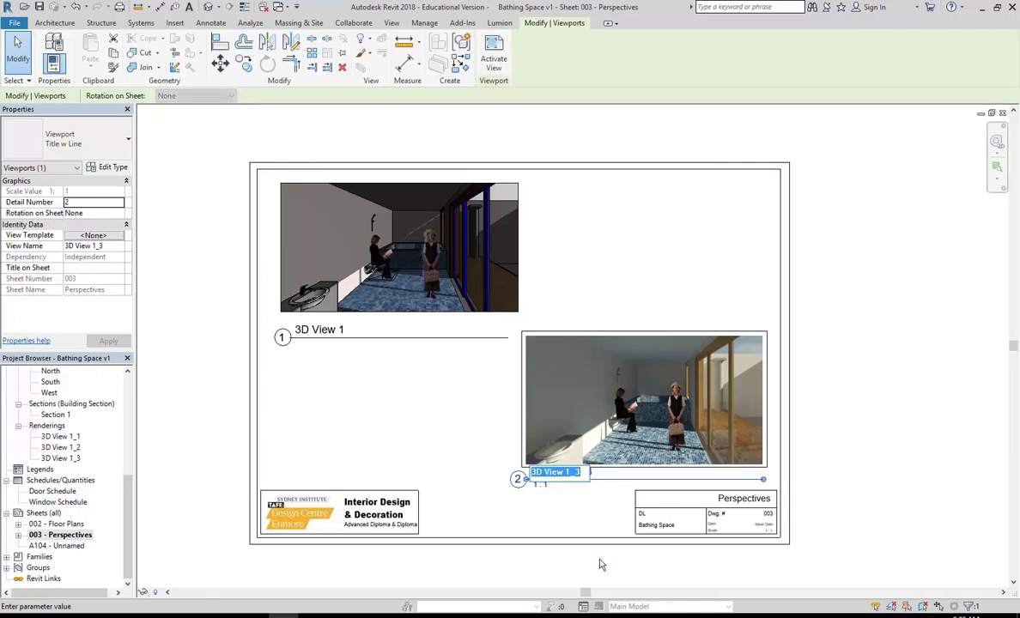
pyautogui.write('Rende')
pyautogui.write('red ')
pyautogui.write('Pers')
pyautogui.write('pectives')
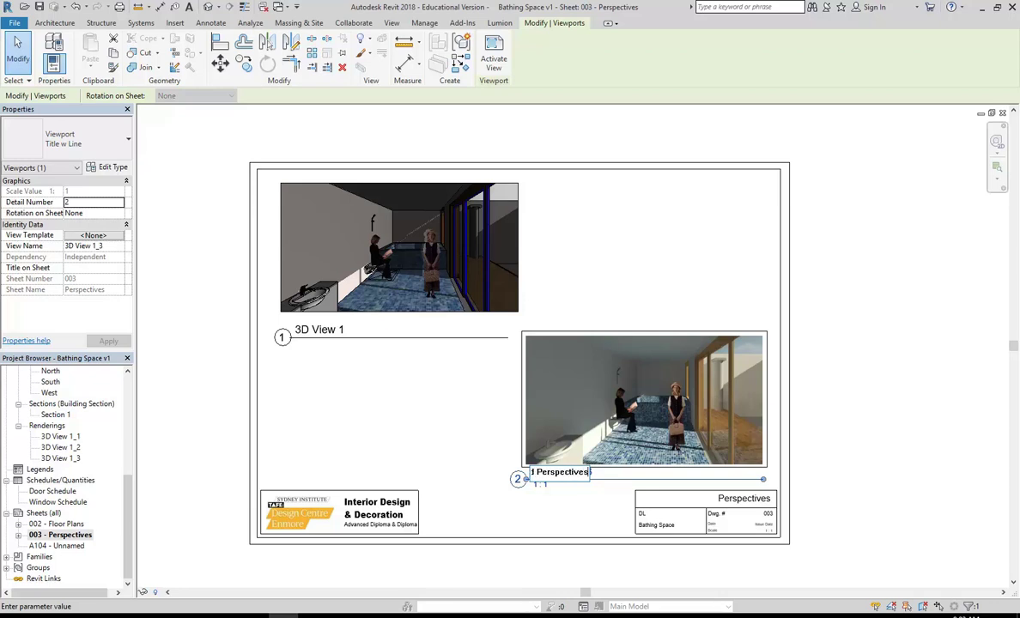
pyautogui.press('BackSpace')
pyautogui.press('Return')
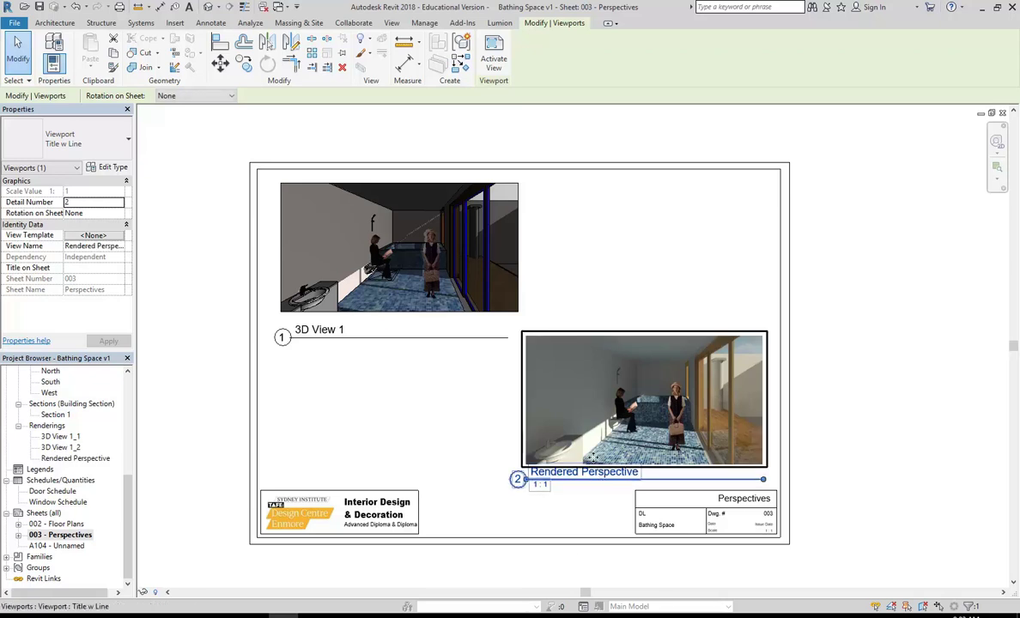
pyautogui.click(69, 460)
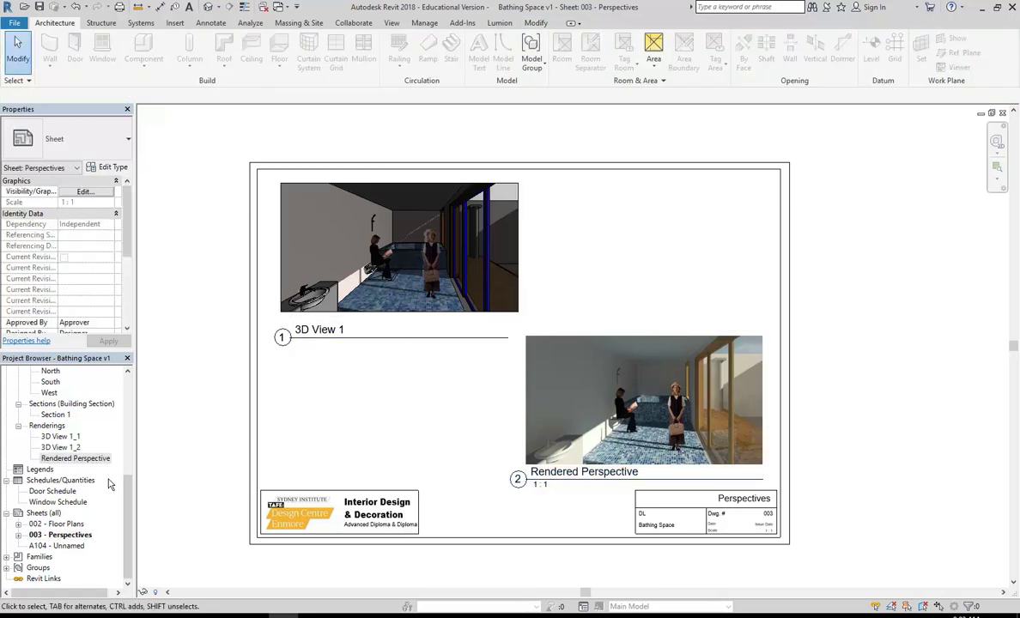
# On sheet 002, rename the Bathroom Floor view title to Bathroom Floor Plan, including the corresponding level and views
pyautogui.doubleClick(55, 524)
pyautogui.scroll(2, 490, 393)
pyautogui.scroll(-2, 489, 393)
pyautogui.scroll(3, 411, 226)
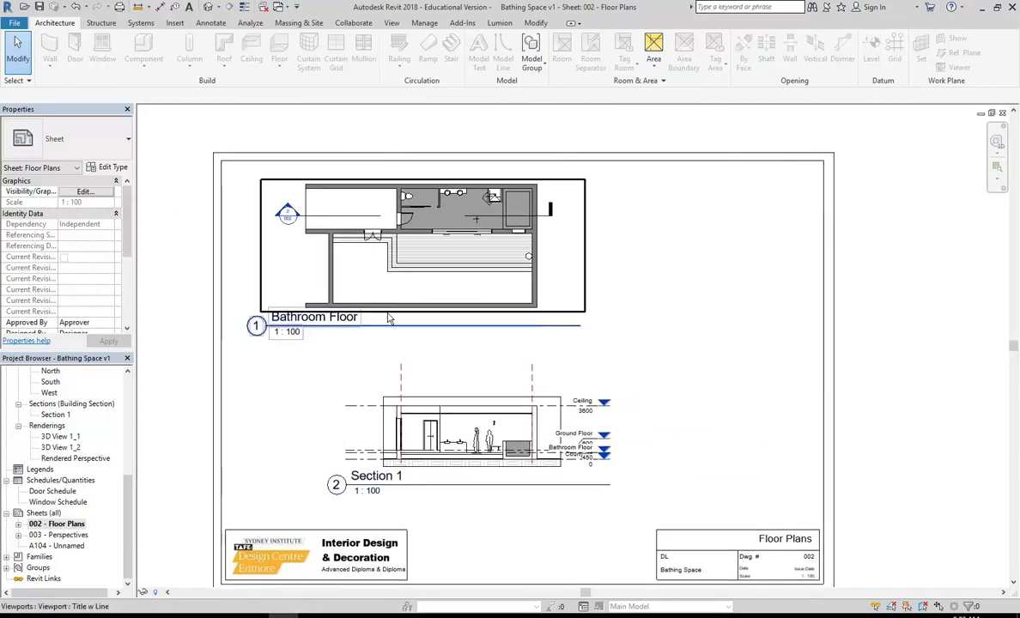
pyautogui.click(411, 225)
pyautogui.click(286, 314)
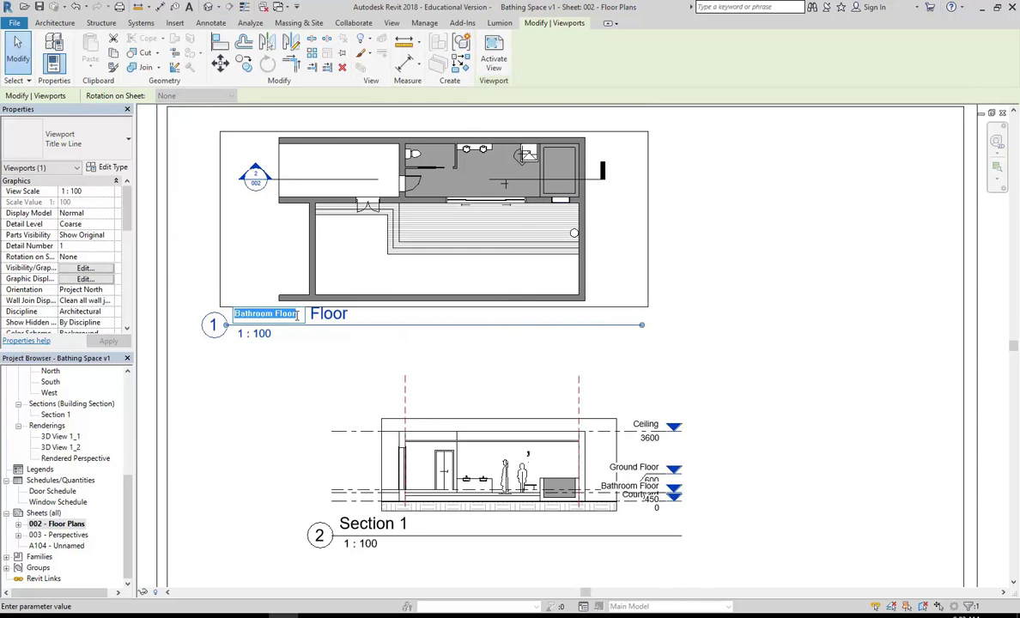
pyautogui.click(299, 314)
pyautogui.write('Plan')
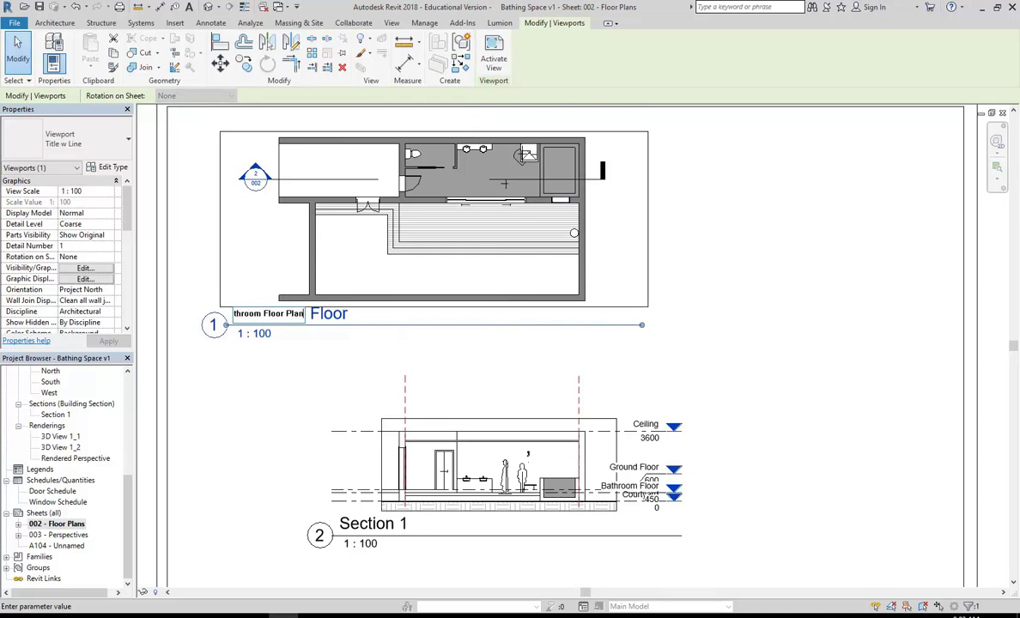
pyautogui.press('Return')
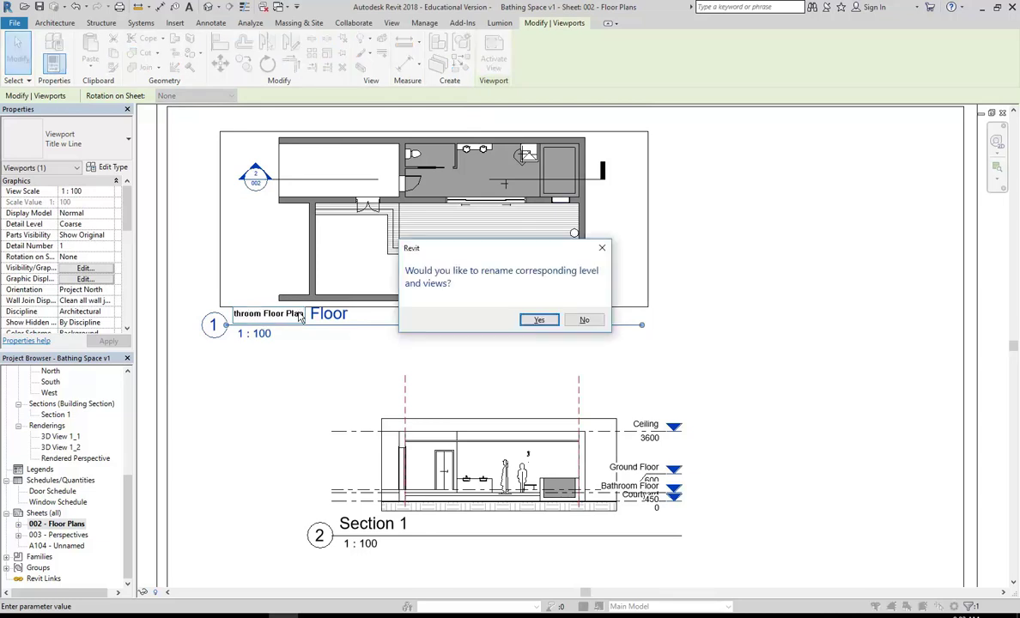
pyautogui.click(539, 320)
pyautogui.click(267, 387)
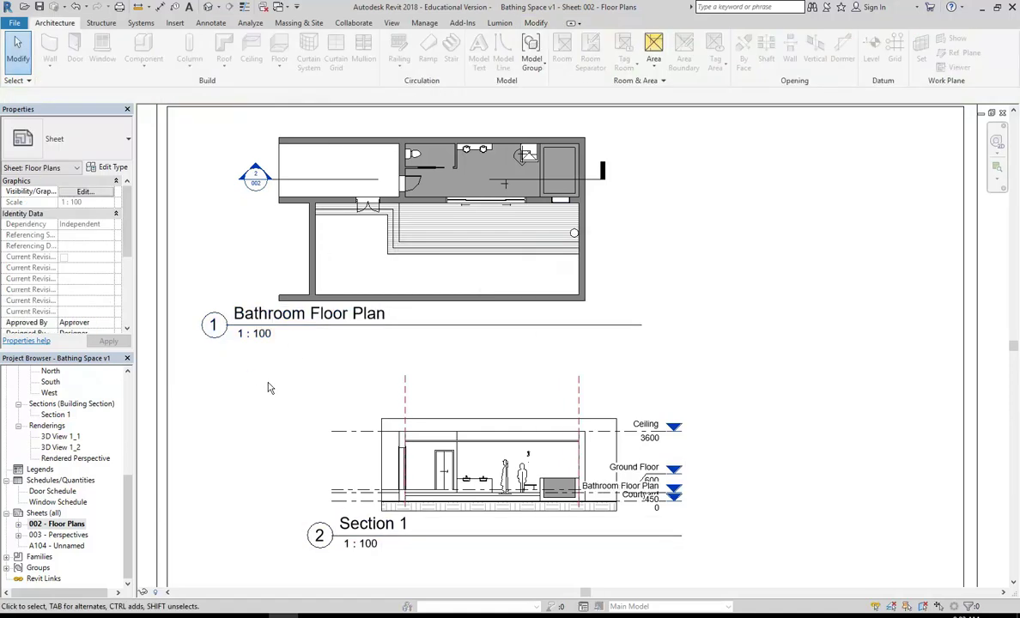
# In the Section 1 view, extend the Ground Floor level's model end and move the aligned level heads farther from the building
pyautogui.scroll(-3, 337, 376)
pyautogui.scroll(2, 336, 375)
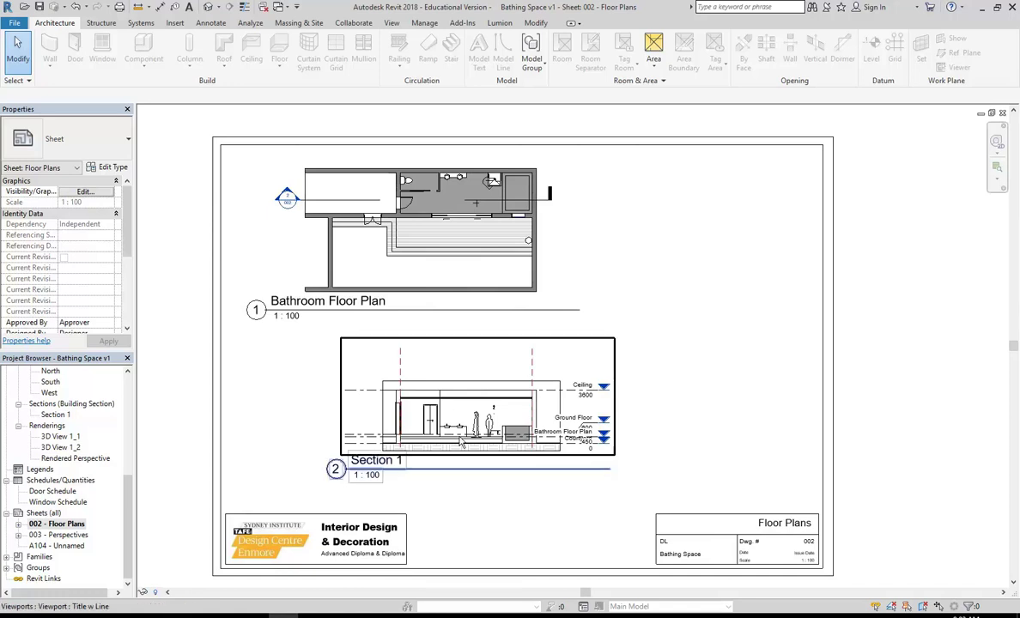
pyautogui.scroll(3, 534, 439)
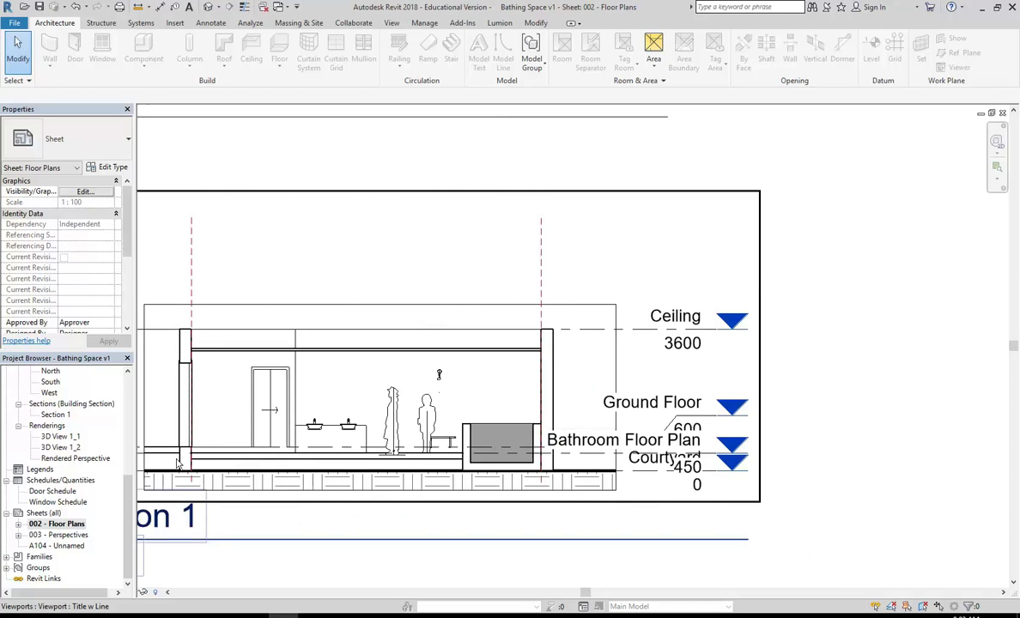
pyautogui.scroll(1, 133, 506)
pyautogui.moveTo(133, 506); pyautogui.dragTo(129, 471)
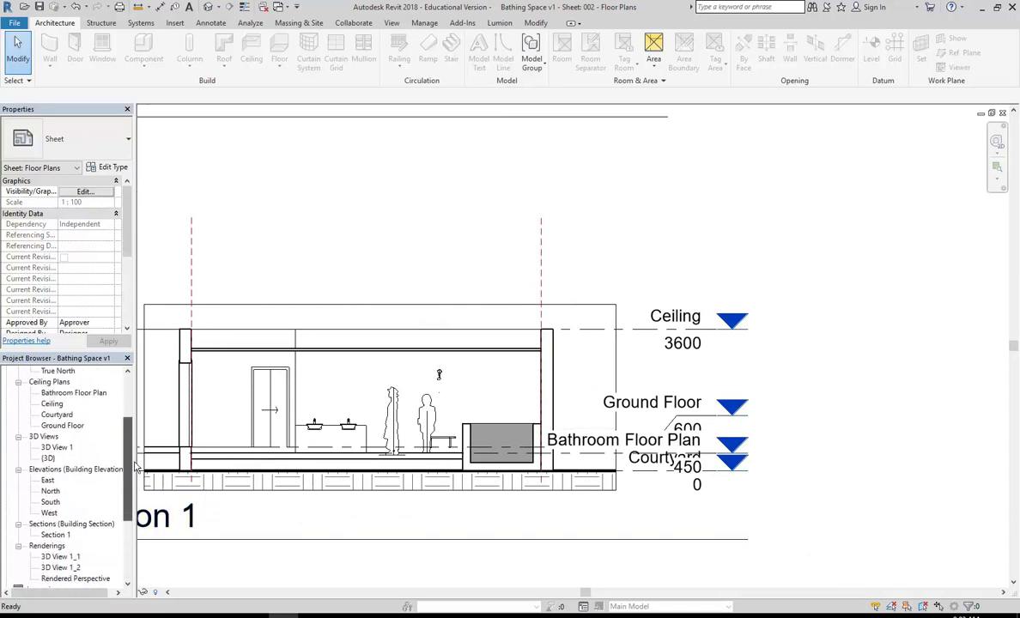
pyautogui.doubleClick(57, 536)
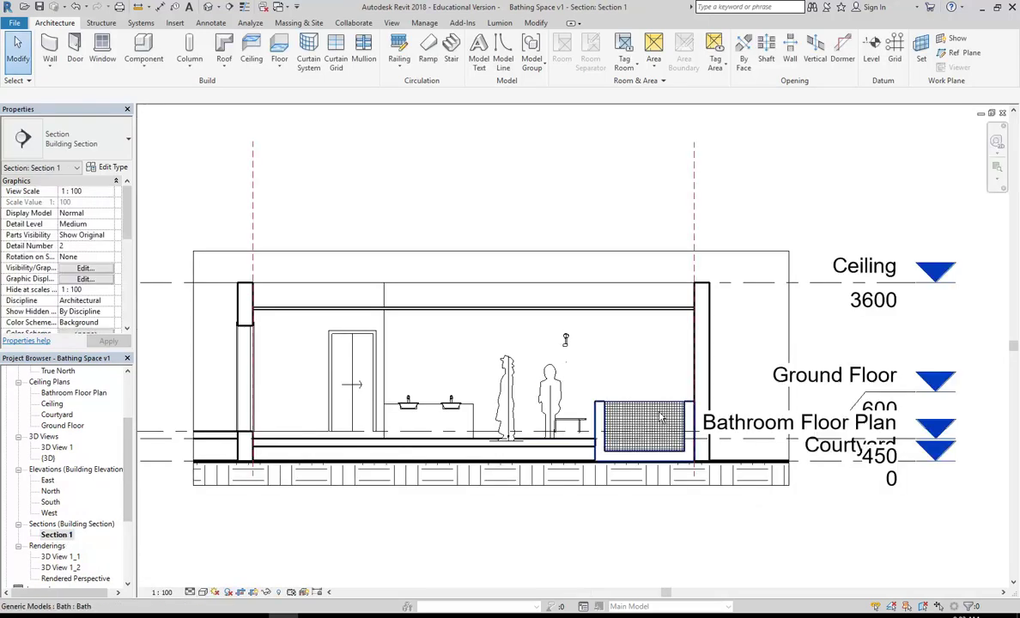
pyautogui.scroll(-3, 458, 391)
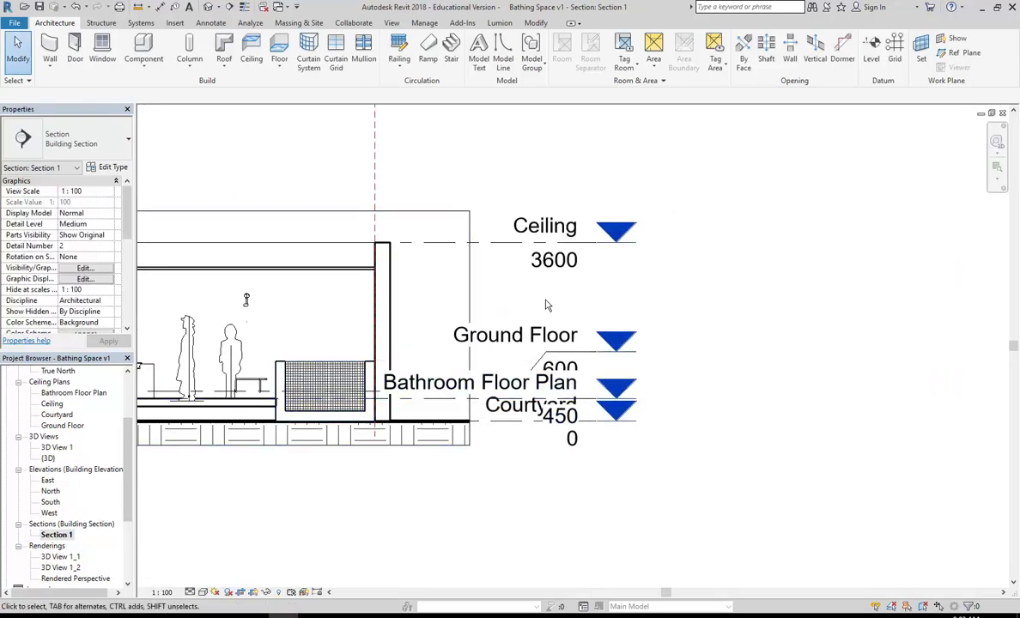
pyautogui.click(530, 354)
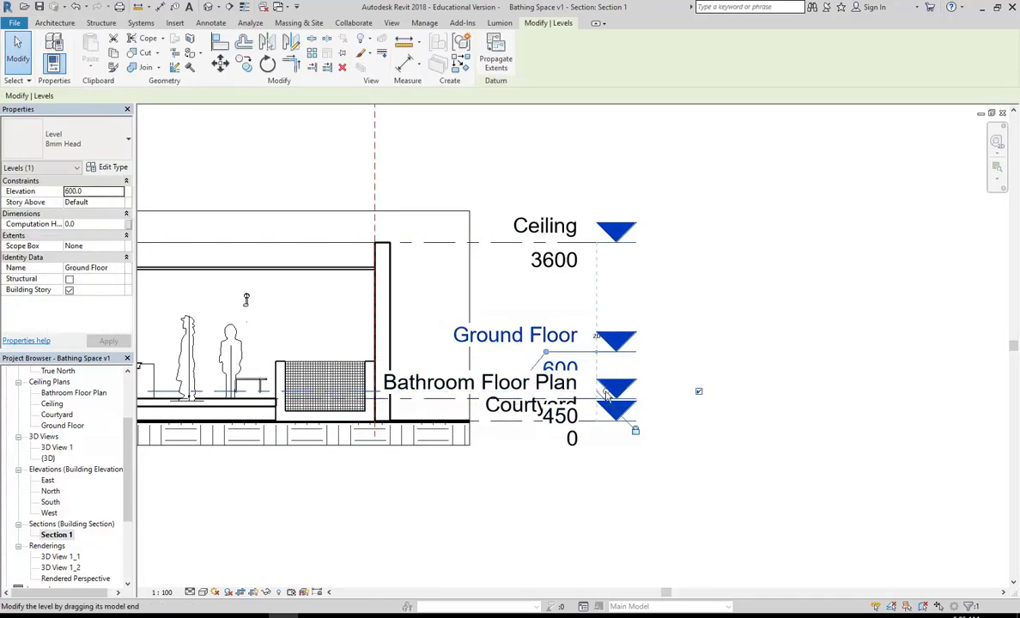
pyautogui.moveTo(606, 395); pyautogui.dragTo(638, 391)
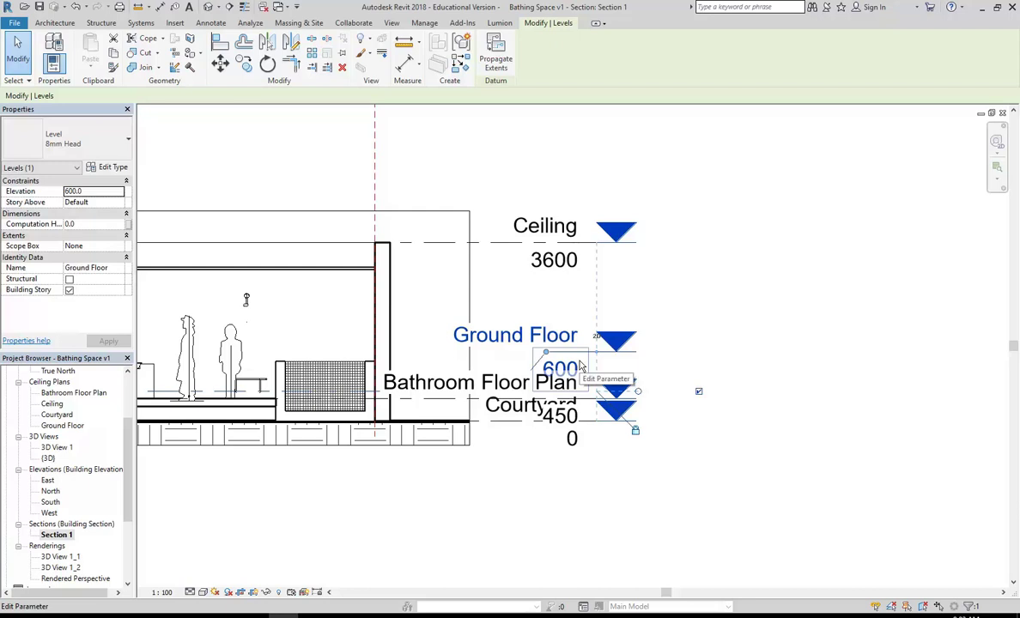
pyautogui.scroll(2, 640, 393)
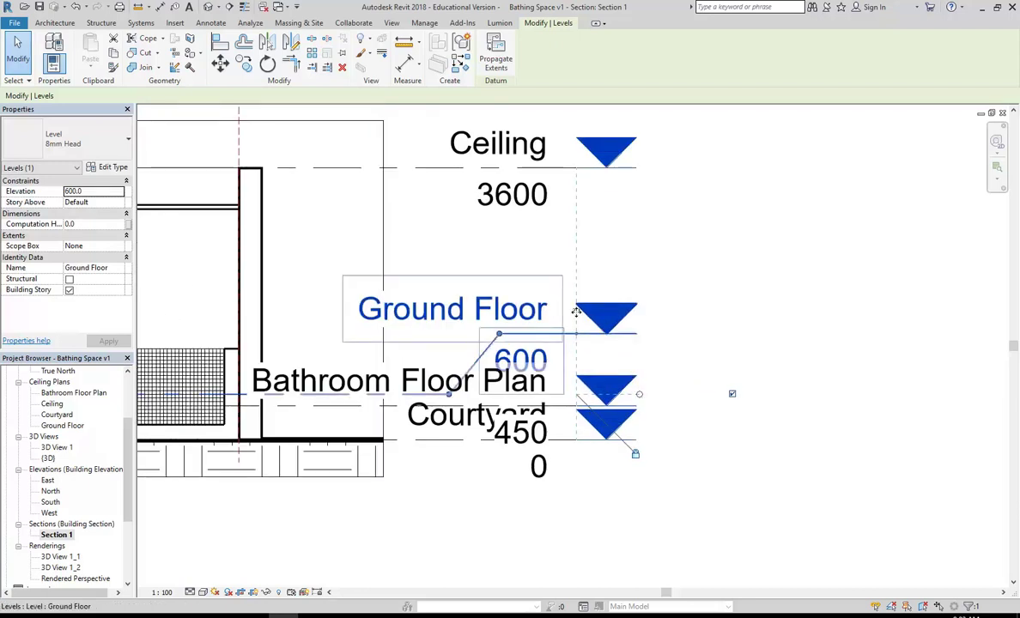
pyautogui.moveTo(640, 396); pyautogui.dragTo(671, 401)
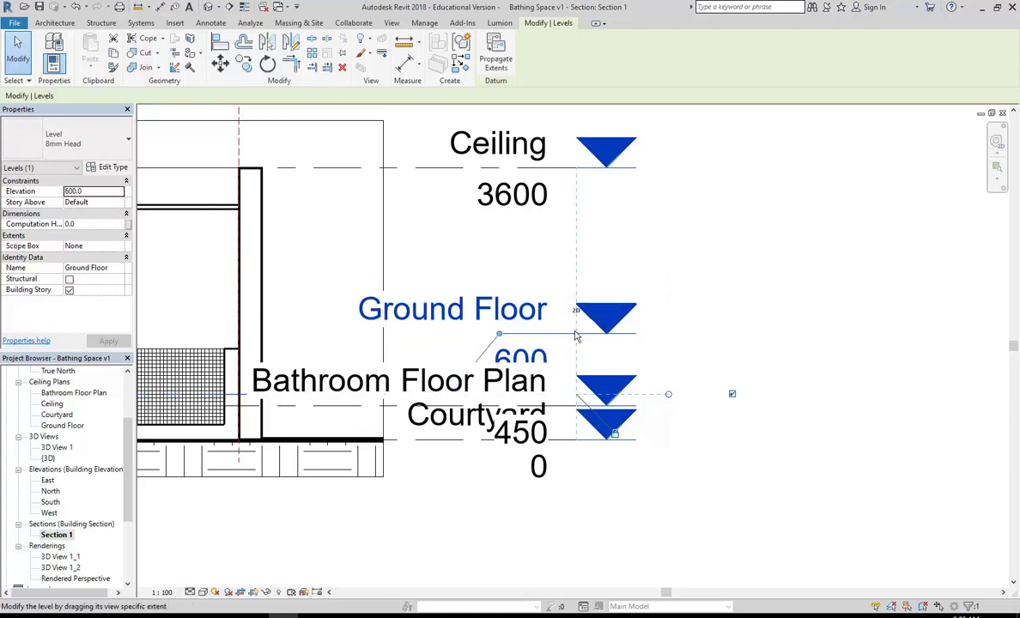
pyautogui.moveTo(577, 340); pyautogui.dragTo(744, 336)
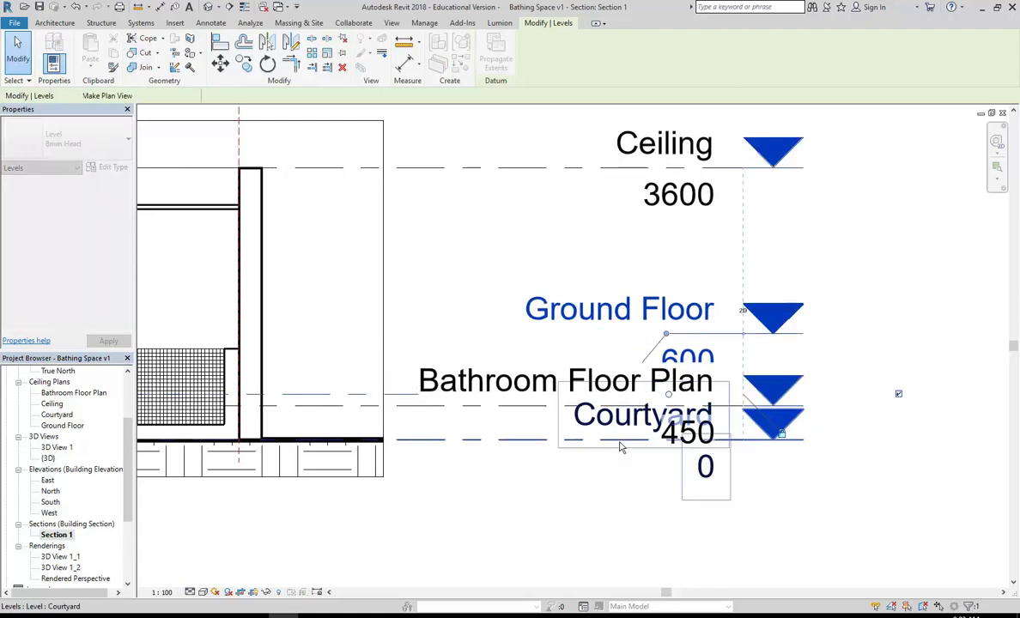
# Add an elbow to the Courtyard level line in Section 1, dropping its head and label below the Bathroom Floor Plan elevation text
pyautogui.click(631, 505)
pyautogui.moveTo(591, 468); pyautogui.dragTo(505, 449, button='middle')
pyautogui.scroll(2, 509, 410)
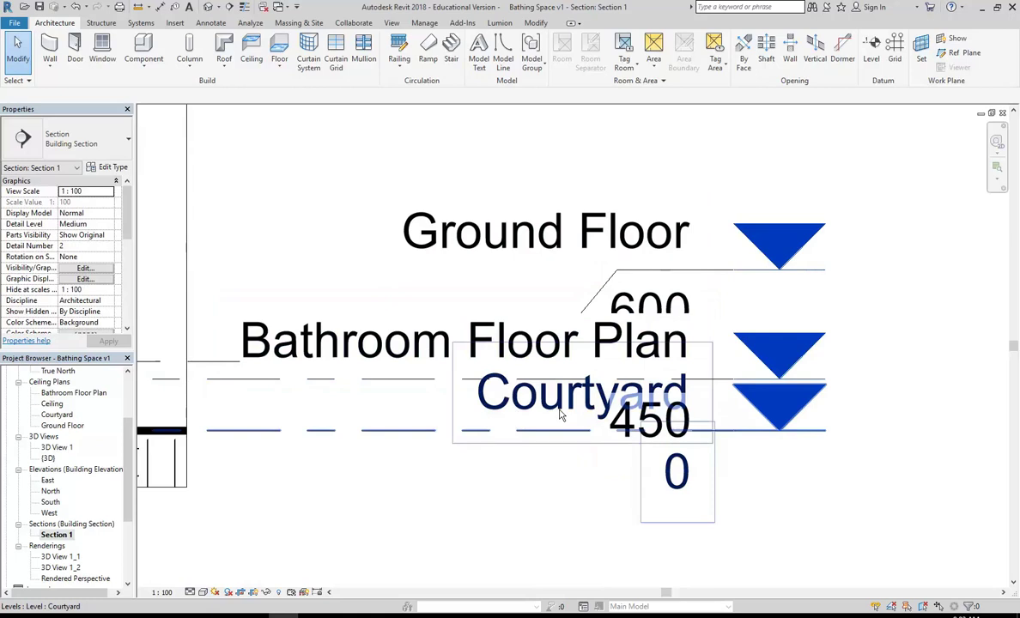
pyautogui.click(521, 388)
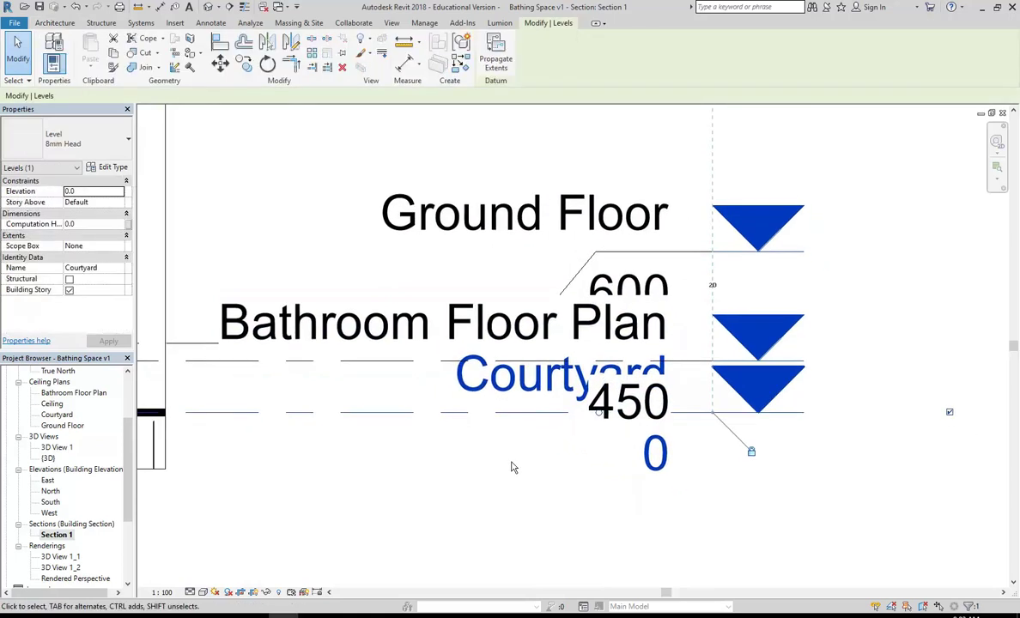
pyautogui.click(417, 475)
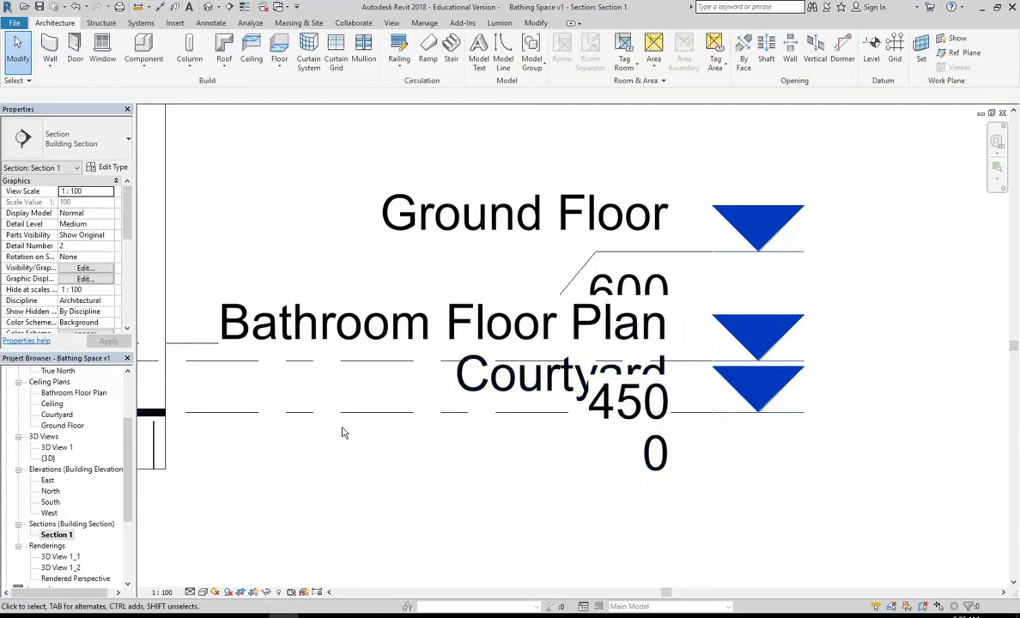
pyautogui.click(348, 416)
pyautogui.click(661, 415)
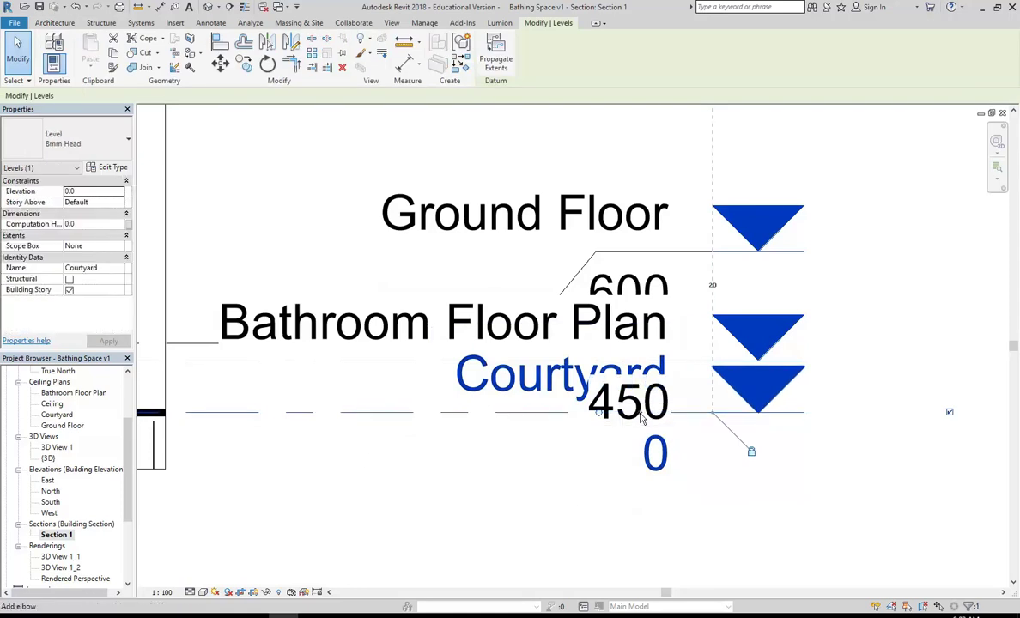
pyautogui.click(640, 419)
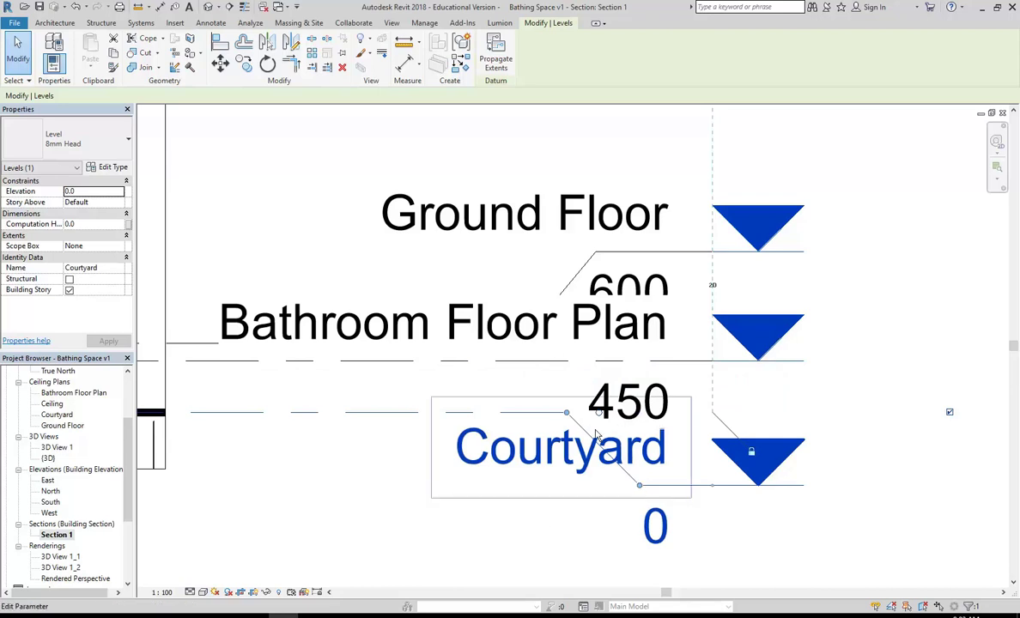
# Reshape the Courtyard level's elbow, lowering the level head slightly and shifting both bend points closer to the building
pyautogui.moveTo(435, 394); pyautogui.dragTo(413, 400, button='middle')
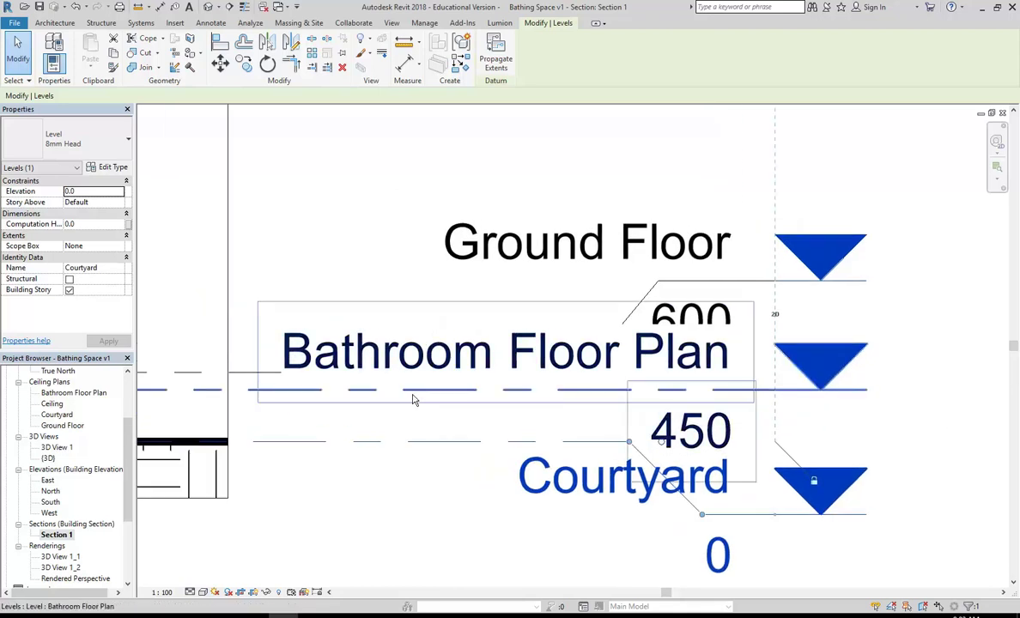
pyautogui.click(415, 395)
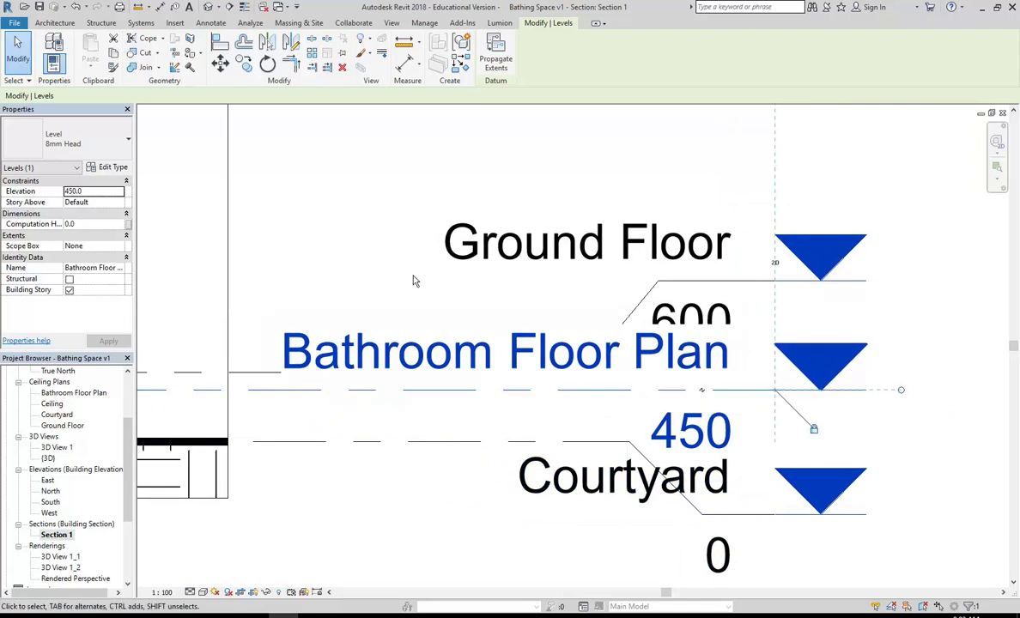
pyautogui.click(359, 276)
pyautogui.scroll(-2, 360, 276)
pyautogui.click(504, 401)
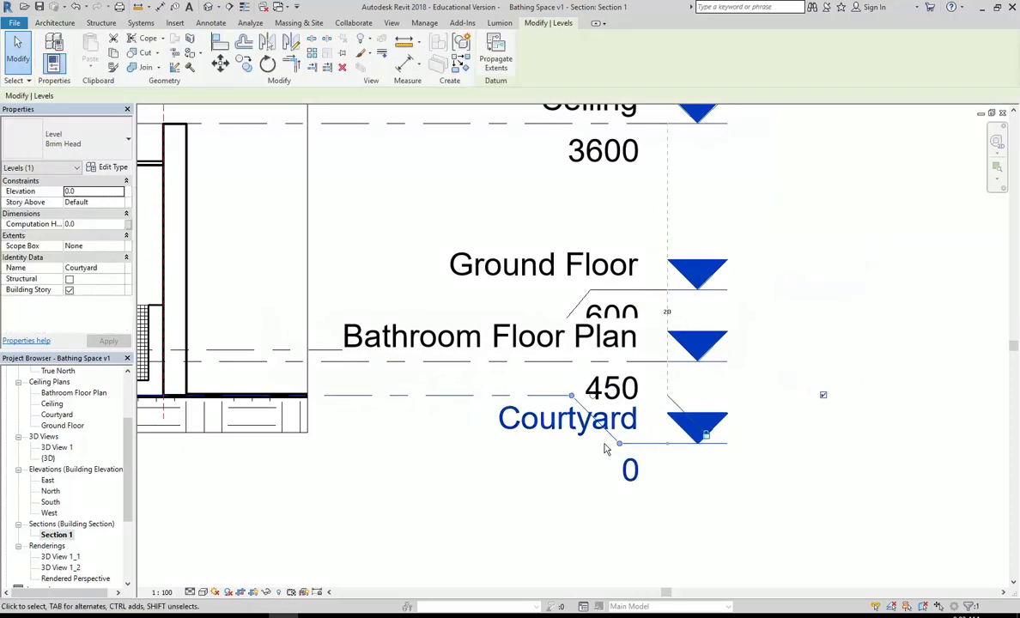
pyautogui.moveTo(626, 444)
pyautogui.mouseDown()
pyautogui.moveTo(630, 461)
pyautogui.moveTo(634, 448)
pyautogui.mouseUp()
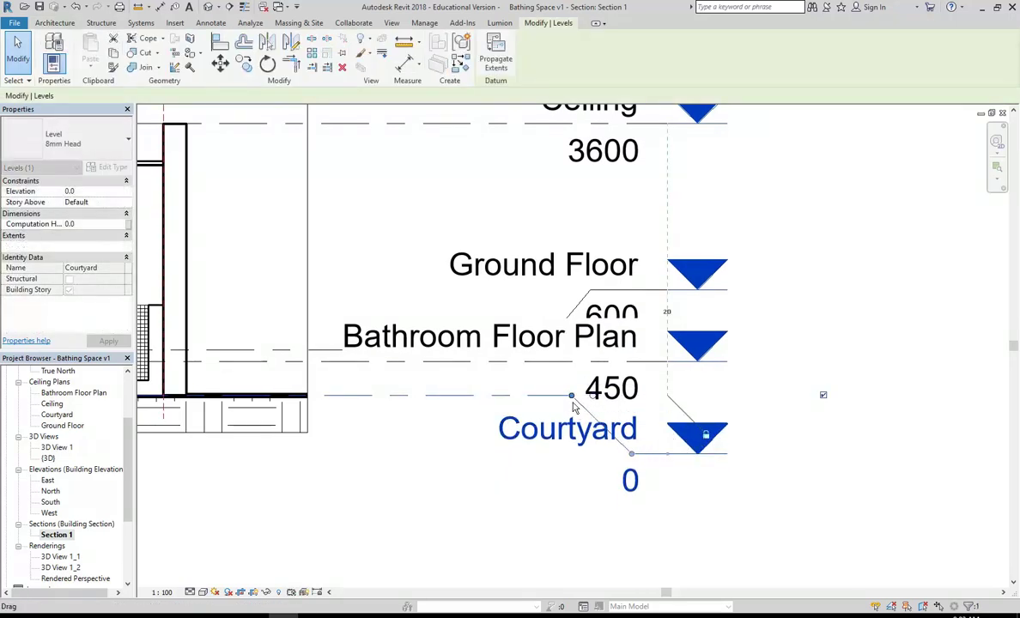
pyautogui.moveTo(571, 395); pyautogui.dragTo(467, 397)
pyautogui.moveTo(640, 468); pyautogui.dragTo(500, 453)
pyautogui.click(445, 447)
pyautogui.moveTo(445, 448); pyautogui.dragTo(505, 487, button='middle')
pyautogui.scroll(-1, 528, 433)
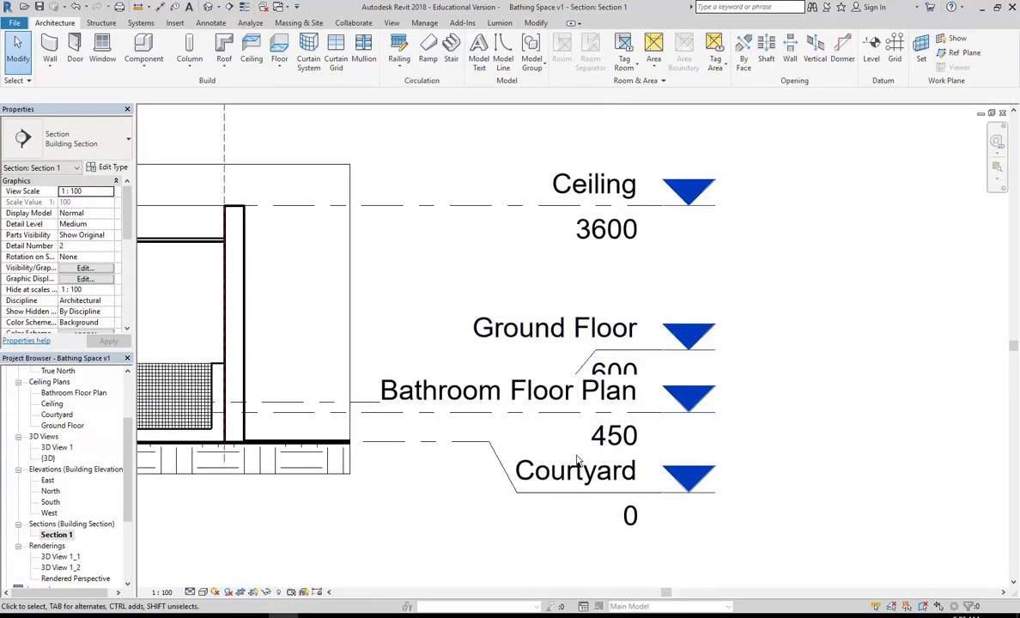
# Hide the Ground Floor level element in the Section 1 view
pyautogui.moveTo(494, 364); pyautogui.dragTo(540, 363, button='middle')
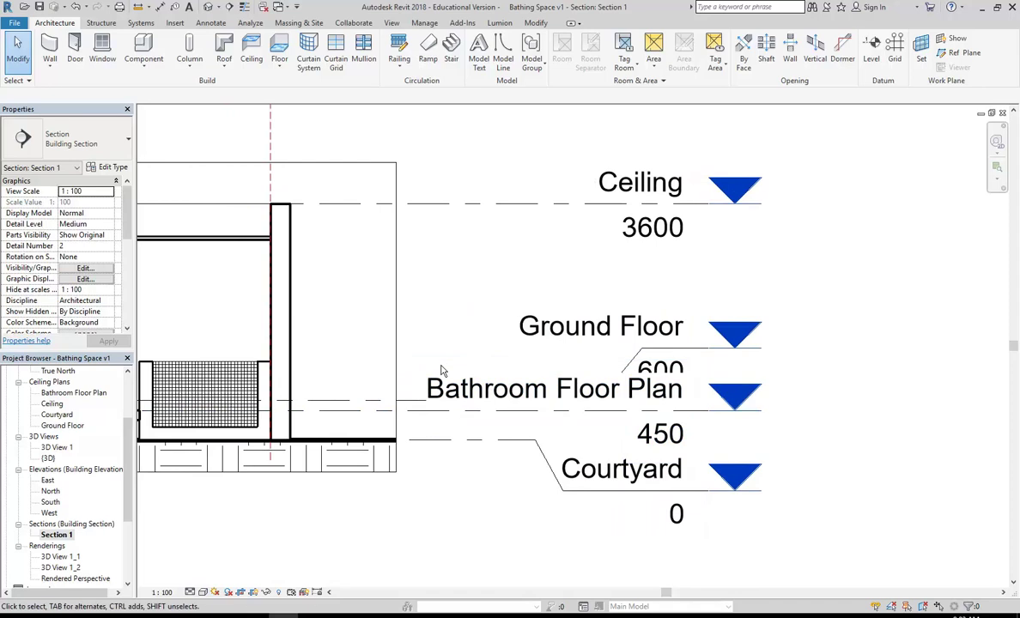
pyautogui.click(331, 401)
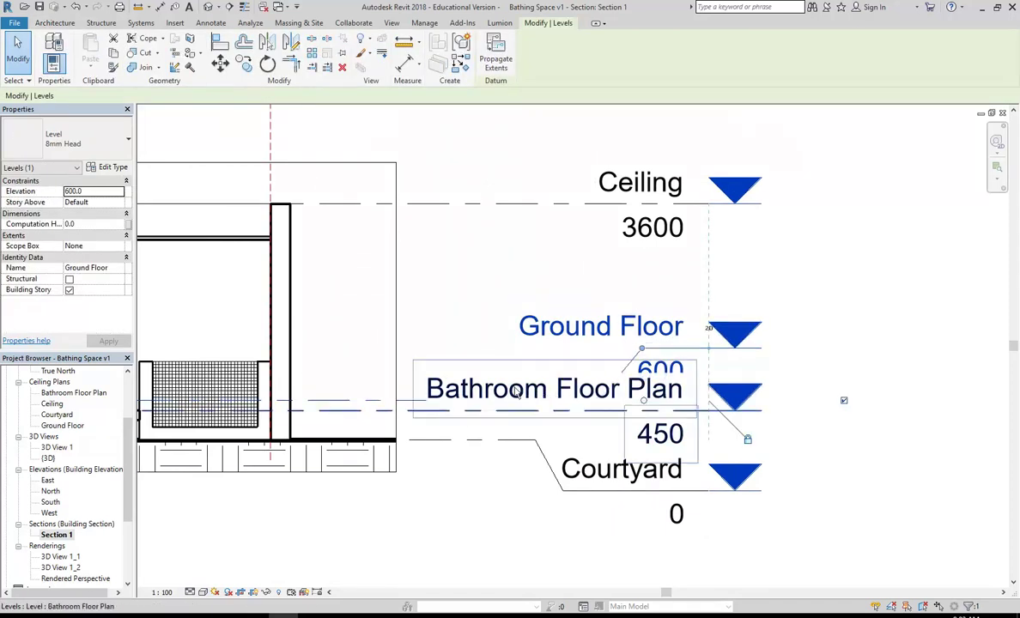
pyautogui.click(496, 448)
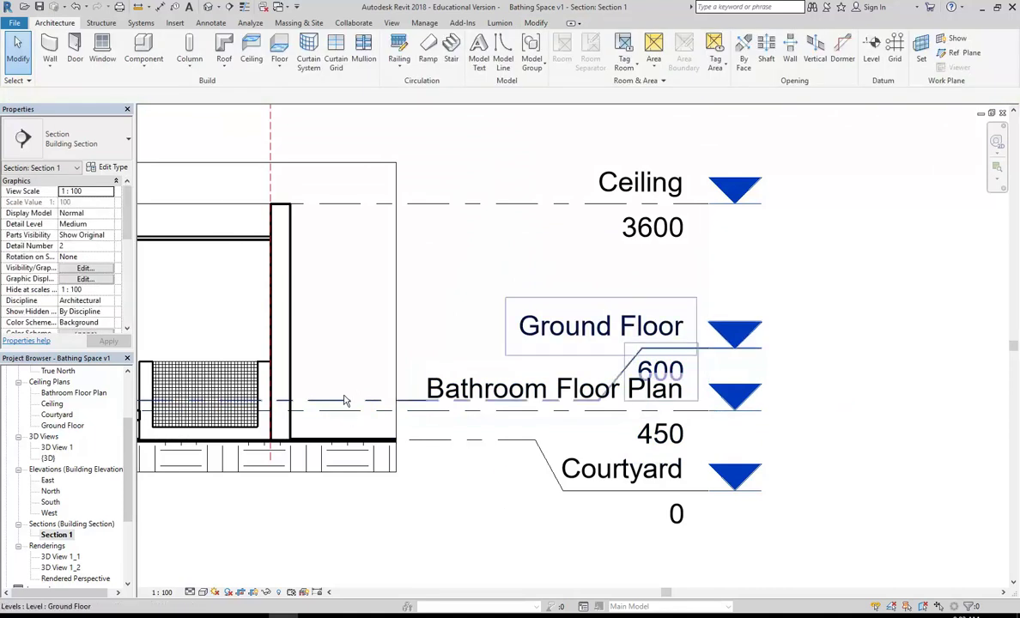
pyautogui.click(346, 404)
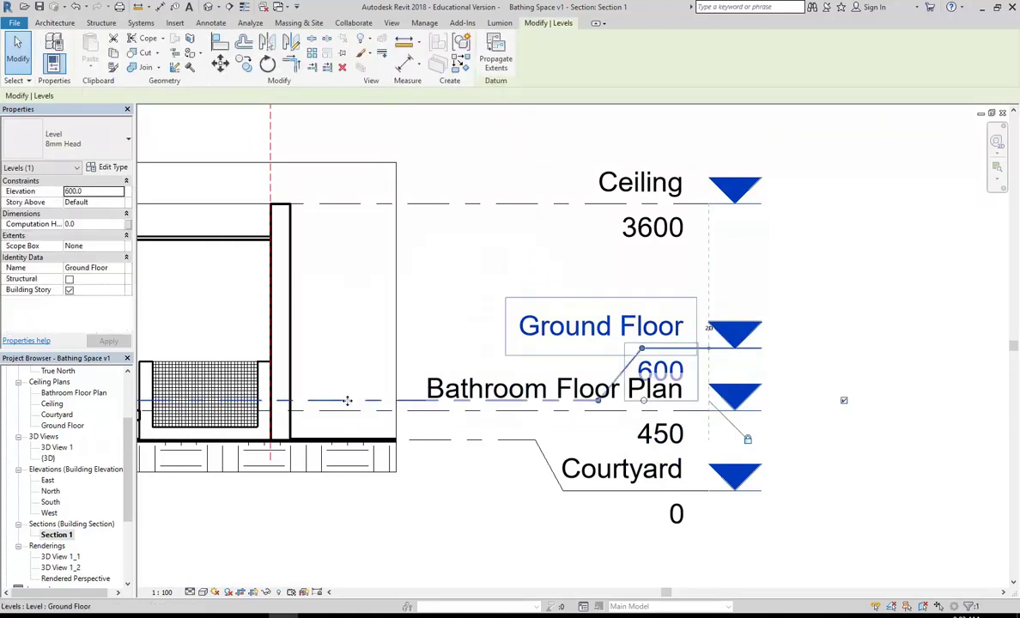
pyautogui.rightClick(348, 401)
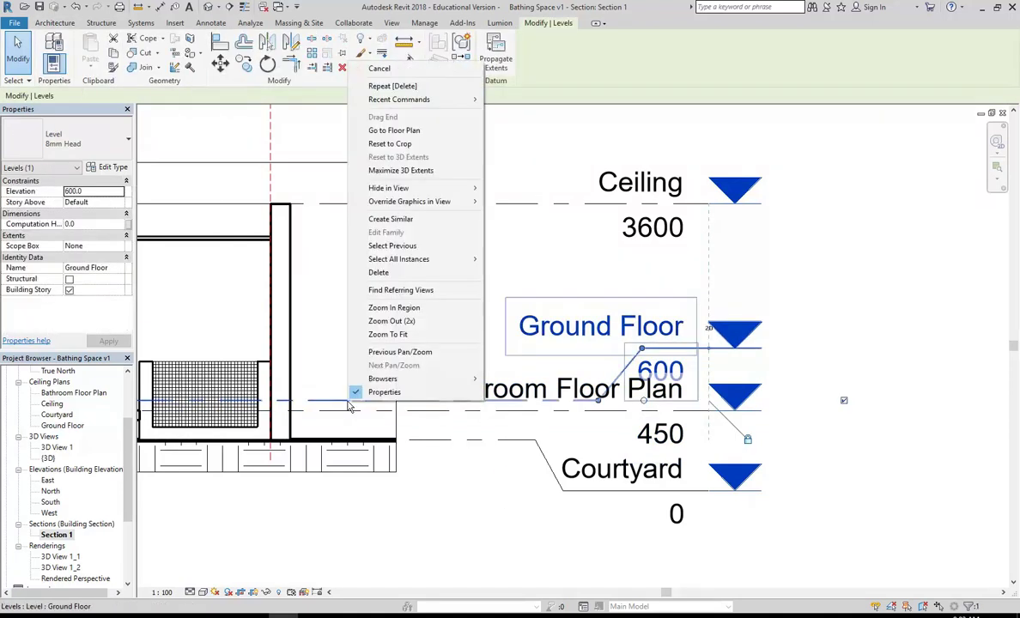
pyautogui.moveTo(402, 189)
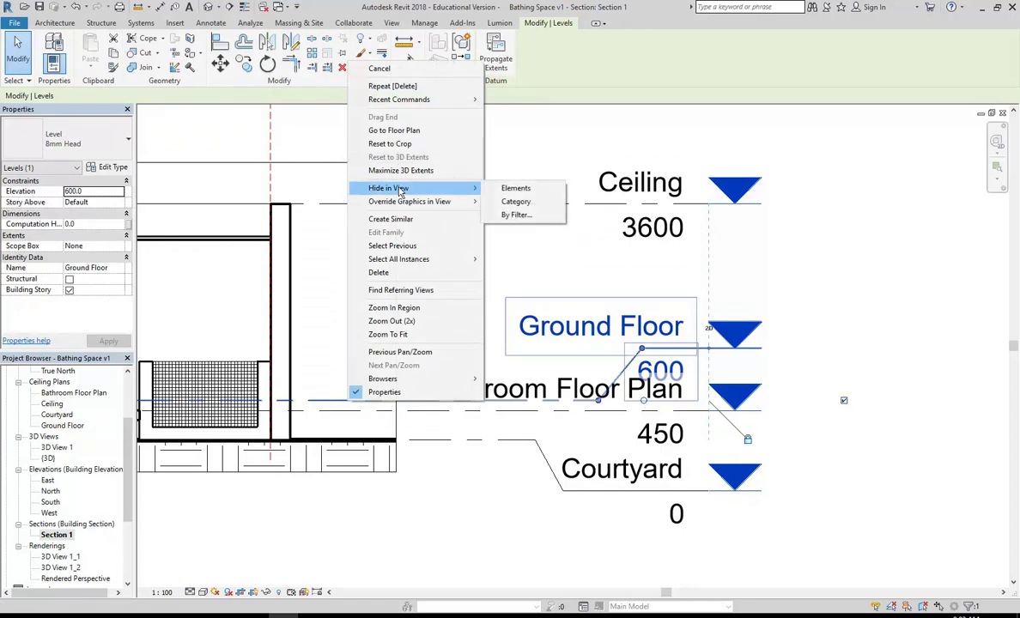
pyautogui.click(517, 189)
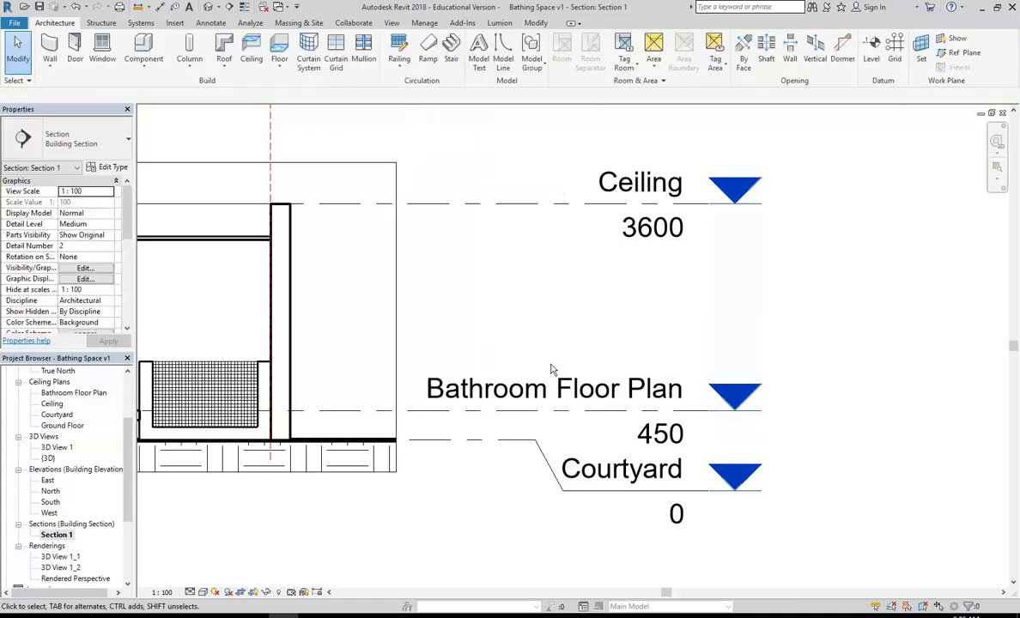
# Review the remaining level labels in Section 1 and open sheet 002 - Floor Plans
pyautogui.scroll(-3, 474, 307)
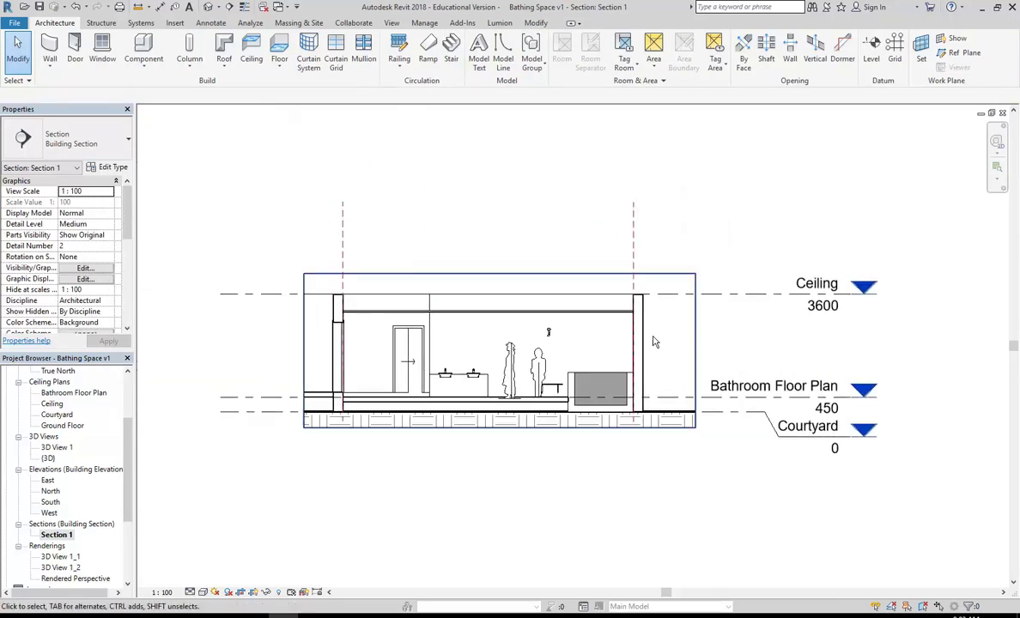
pyautogui.scroll(1, 483, 307)
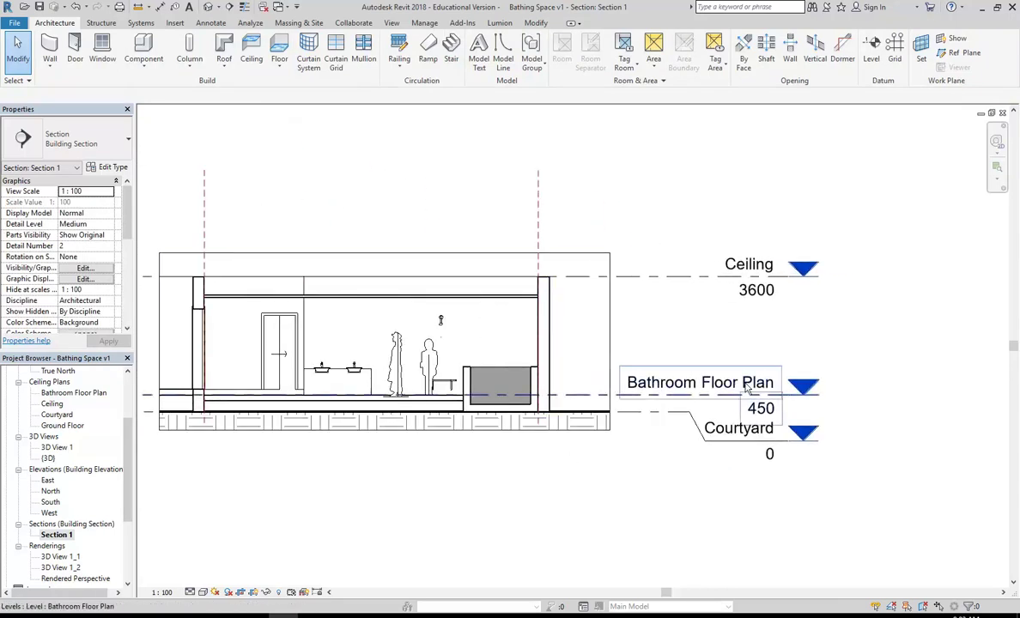
pyautogui.scroll(3, 721, 377)
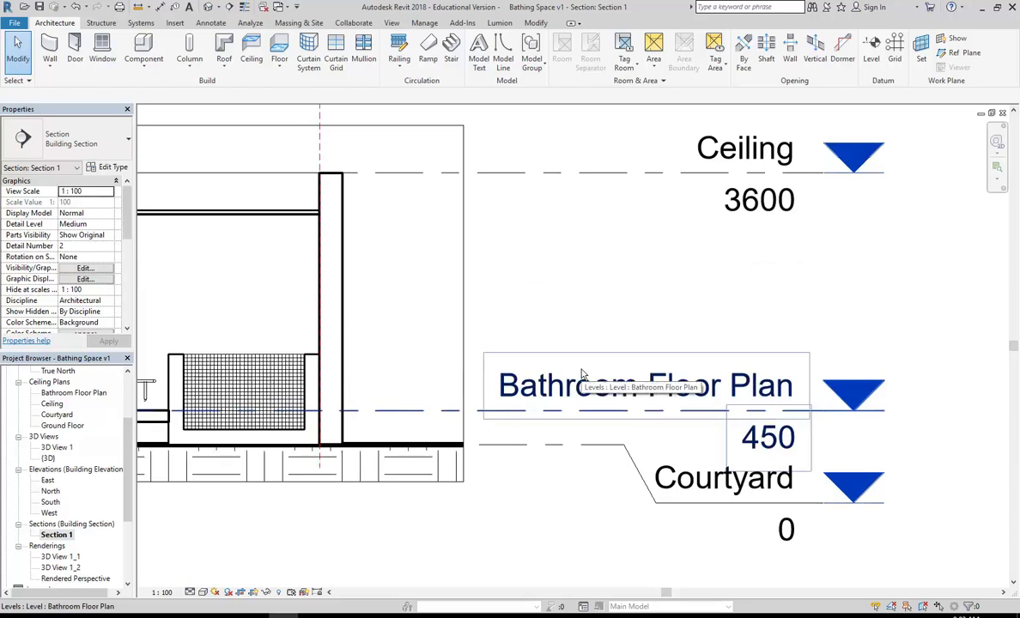
pyautogui.scroll(-4, 582, 374)
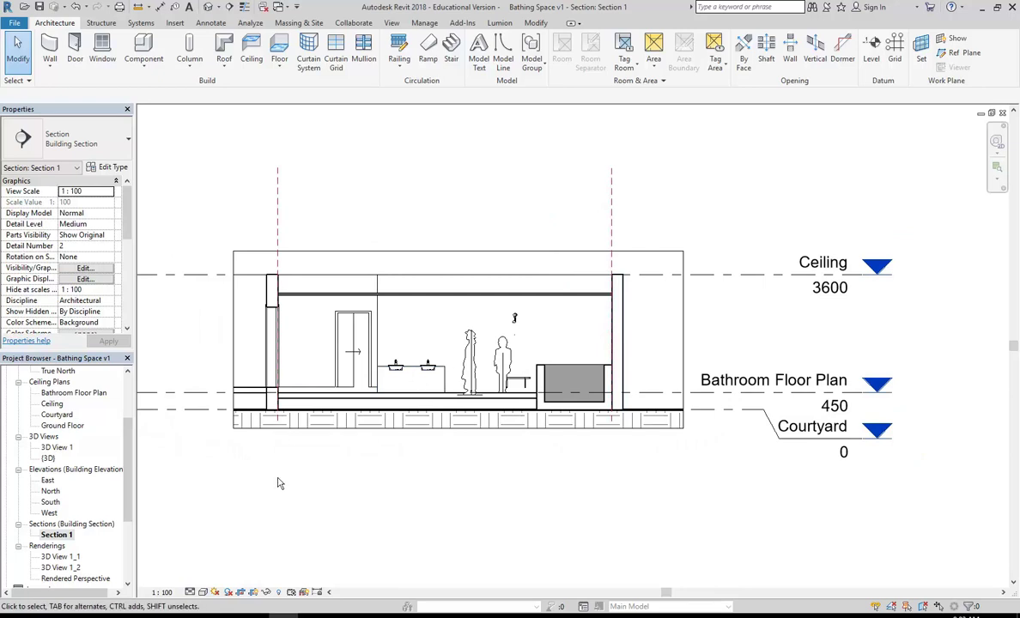
pyautogui.moveTo(125, 498); pyautogui.dragTo(123, 552)
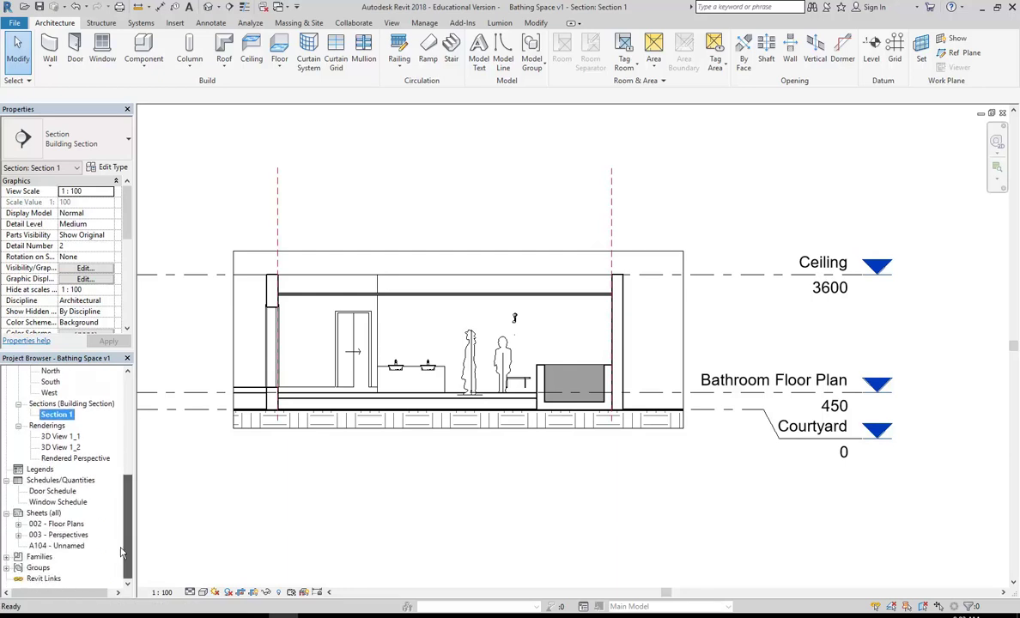
pyautogui.doubleClick(56, 524)
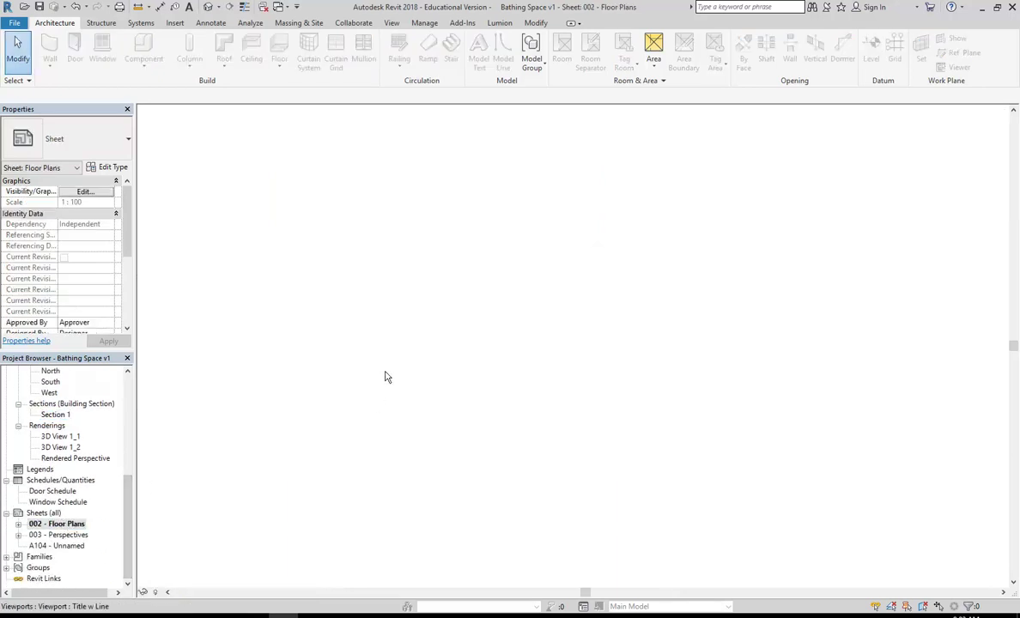
pyautogui.scroll(-6, 500, 360)
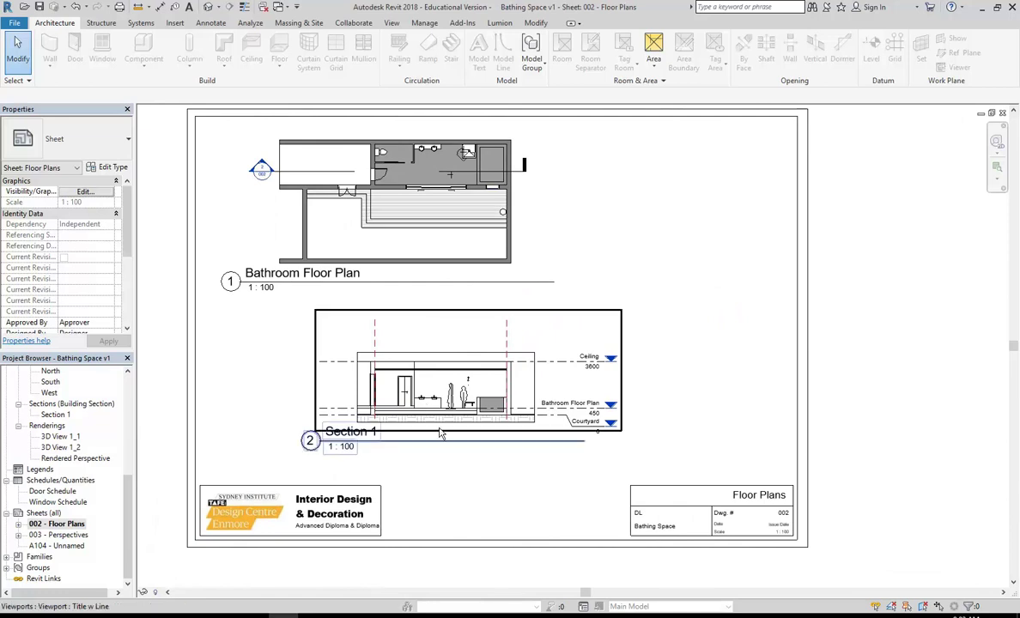
pyautogui.scroll(2, 503, 478)
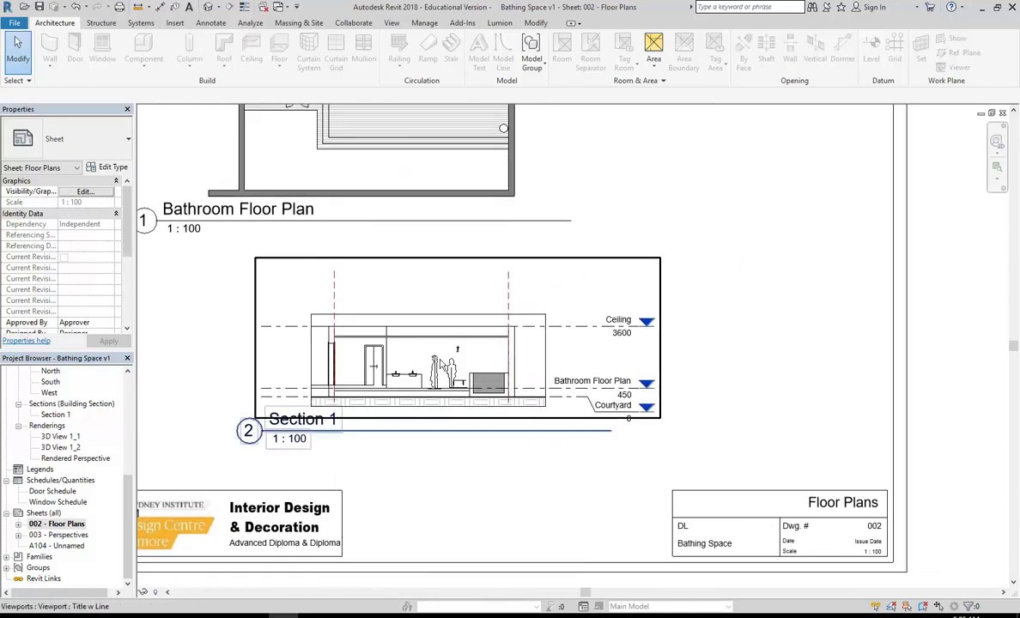
# Try a 1:50 view scale for the Section 1 viewport on the sheet, check its fit and undo the change
pyautogui.click(455, 387)
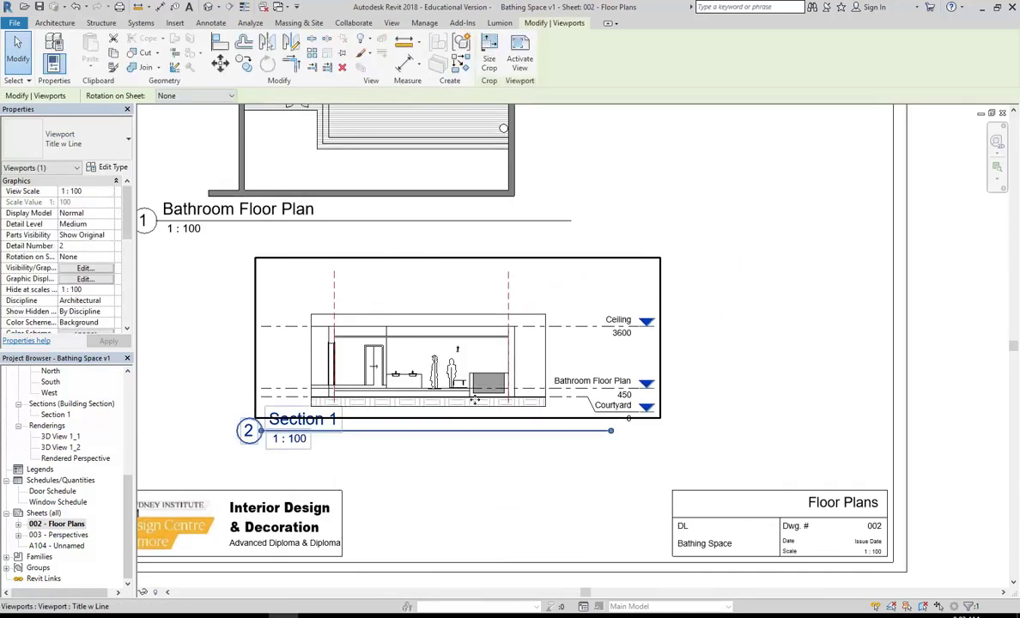
pyautogui.click(108, 191)
pyautogui.click(72, 239)
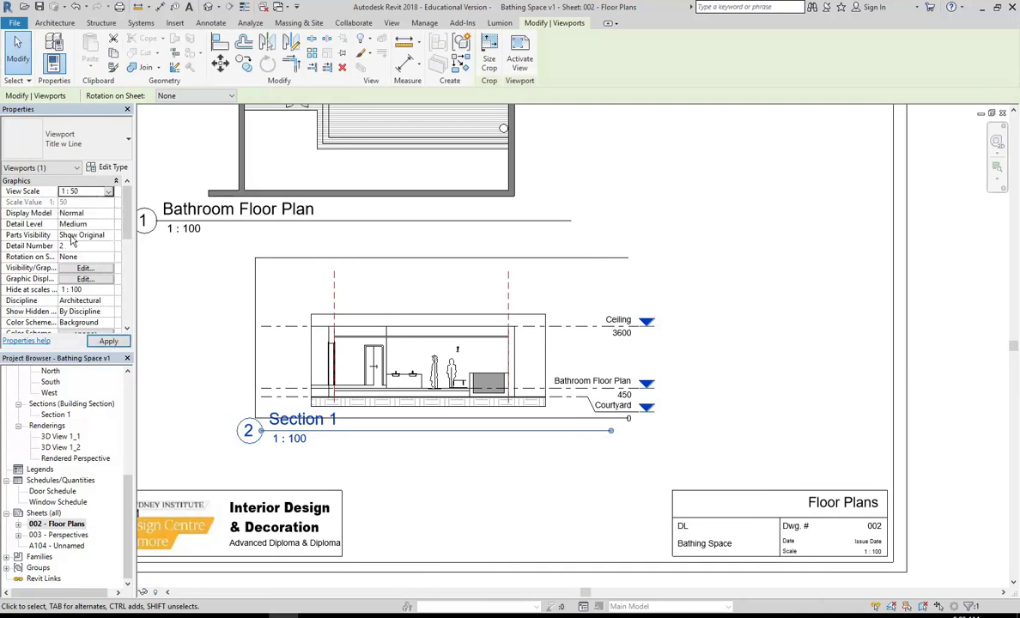
pyautogui.moveTo(654, 351); pyautogui.dragTo(254, 362, button='middle')
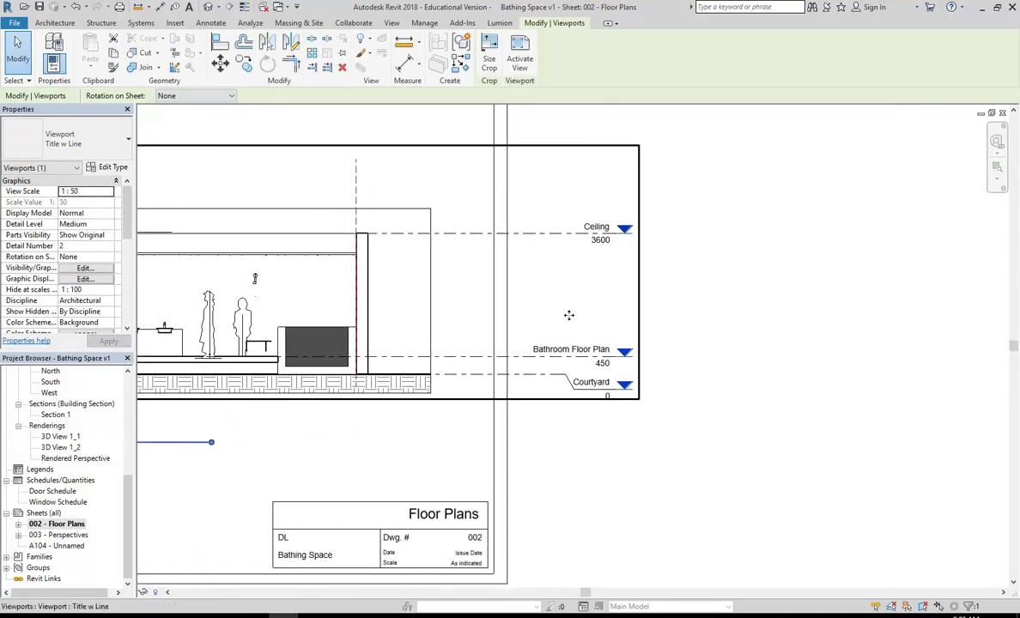
pyautogui.scroll(-1, 343, 323)
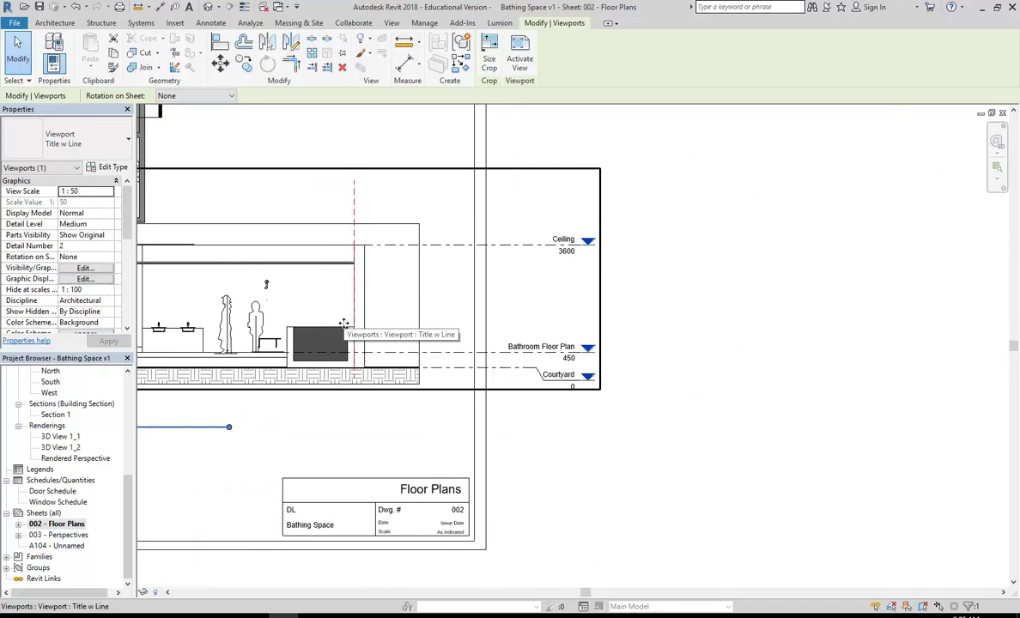
pyautogui.press('z')
pyautogui.press('f')
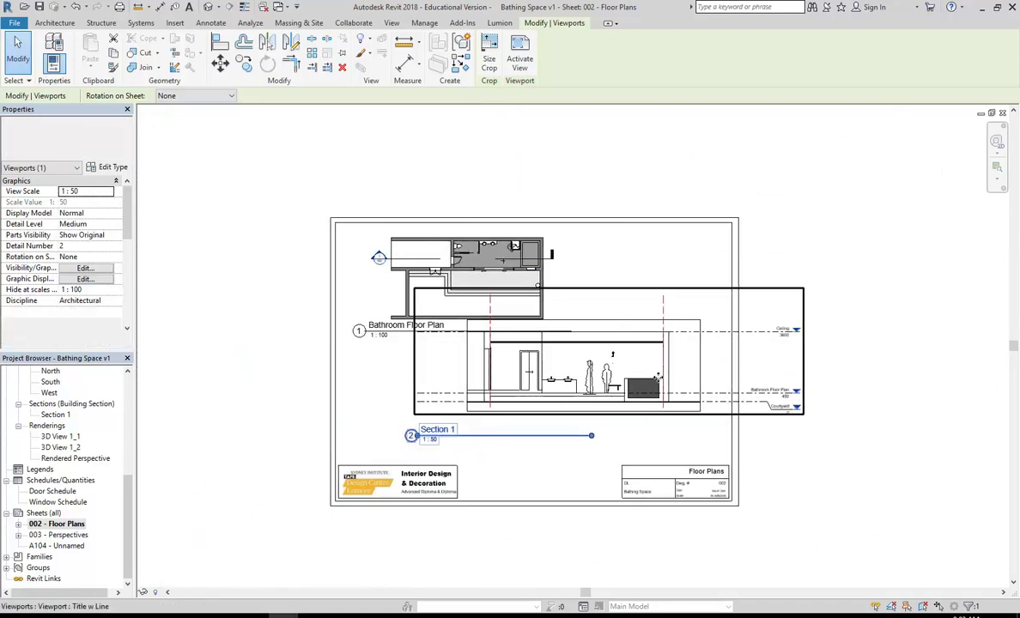
pyautogui.click(75, 7)
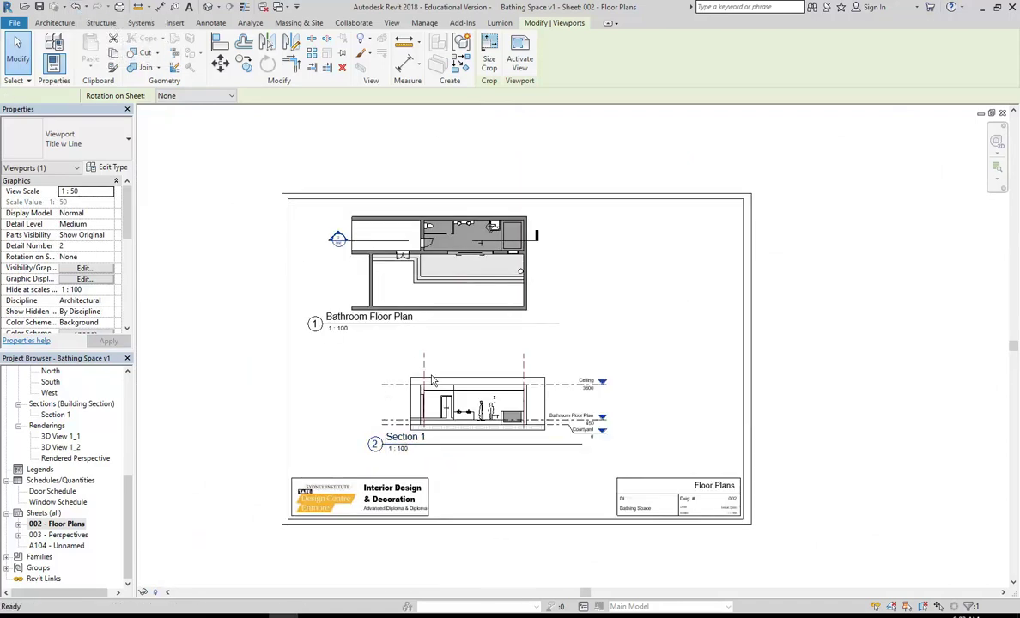
pyautogui.scroll(1, 362, 386)
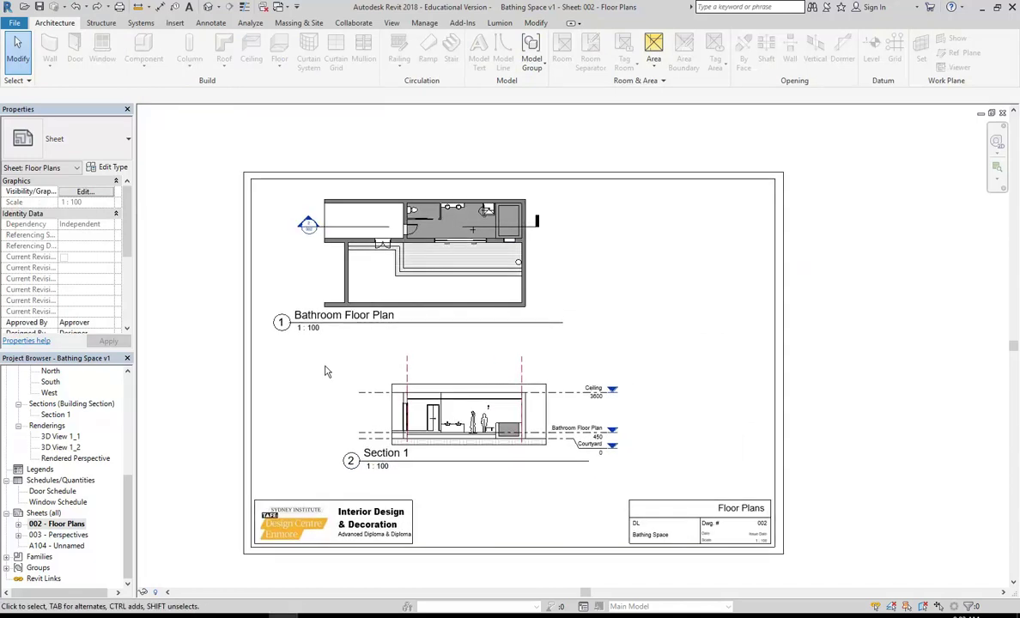
# Switch to the assessment PDF in Acrobat, check the cross section and floor plan scale requirements, and return to the Floor Plans sheet in Revit
pyautogui.hotkey('alt', 'Tab')
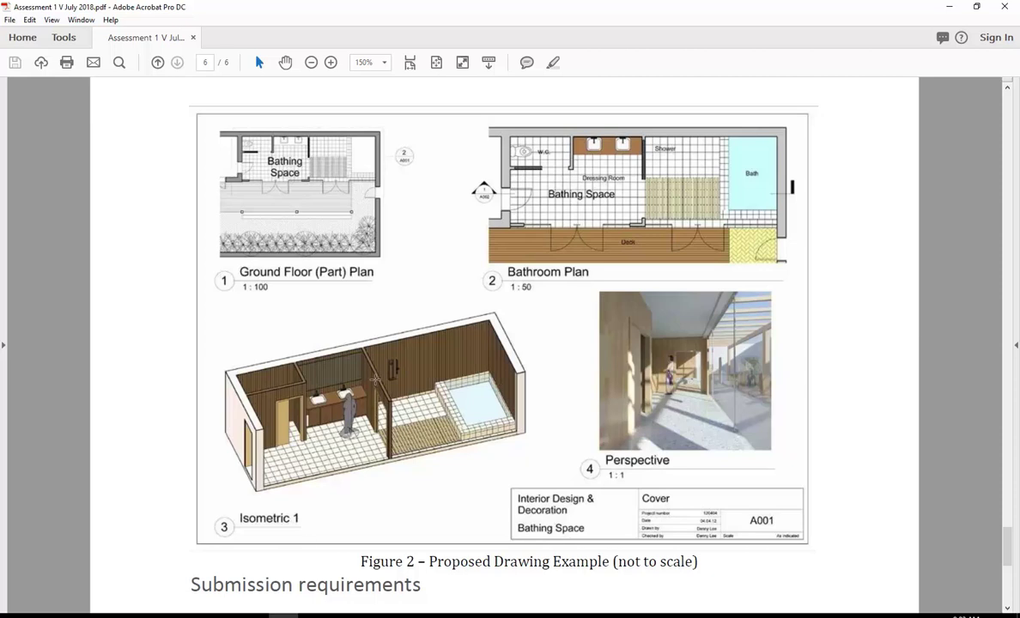
pyautogui.scroll(-5, 444, 362)
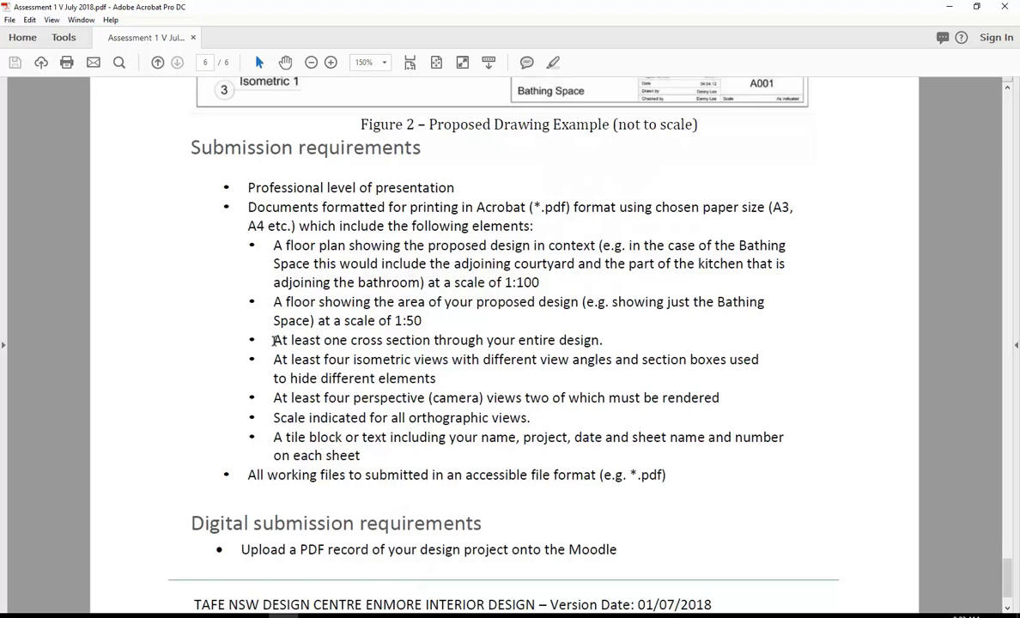
pyautogui.moveTo(275, 341); pyautogui.dragTo(589, 344)
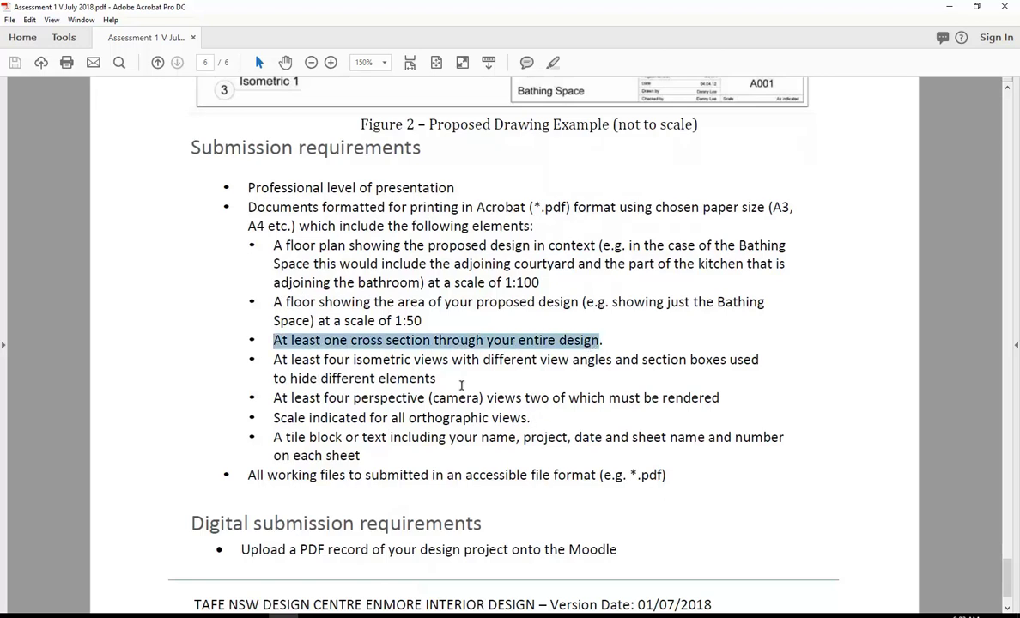
pyautogui.moveTo(396, 321)
pyautogui.mouseDown()
pyautogui.moveTo(436, 302)
pyautogui.moveTo(393, 322)
pyautogui.mouseUp()
pyautogui.click(425, 321)
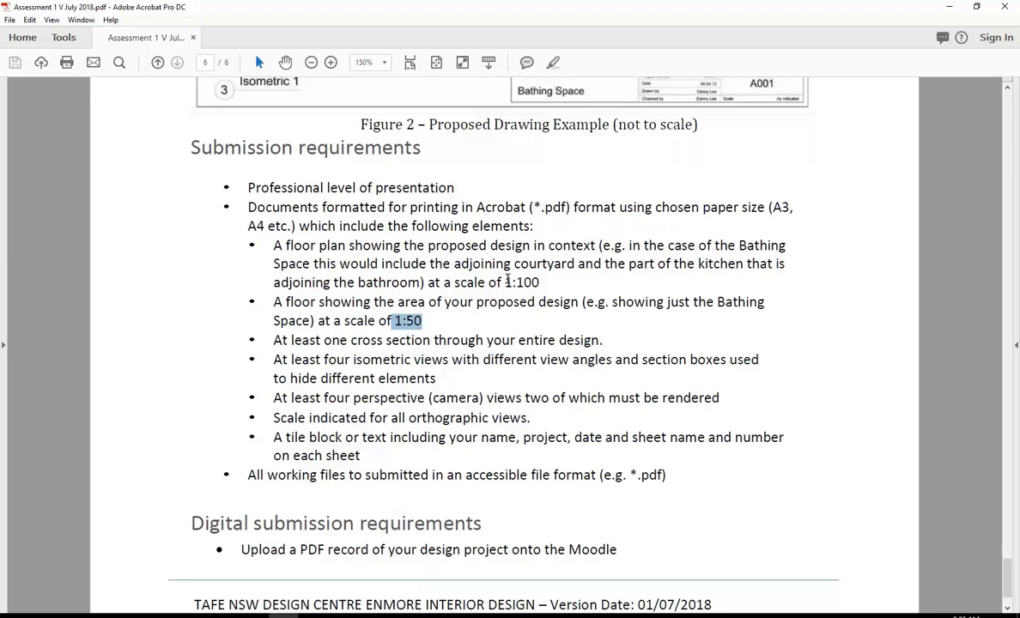
pyautogui.click(396, 320)
pyautogui.click(949, 6)
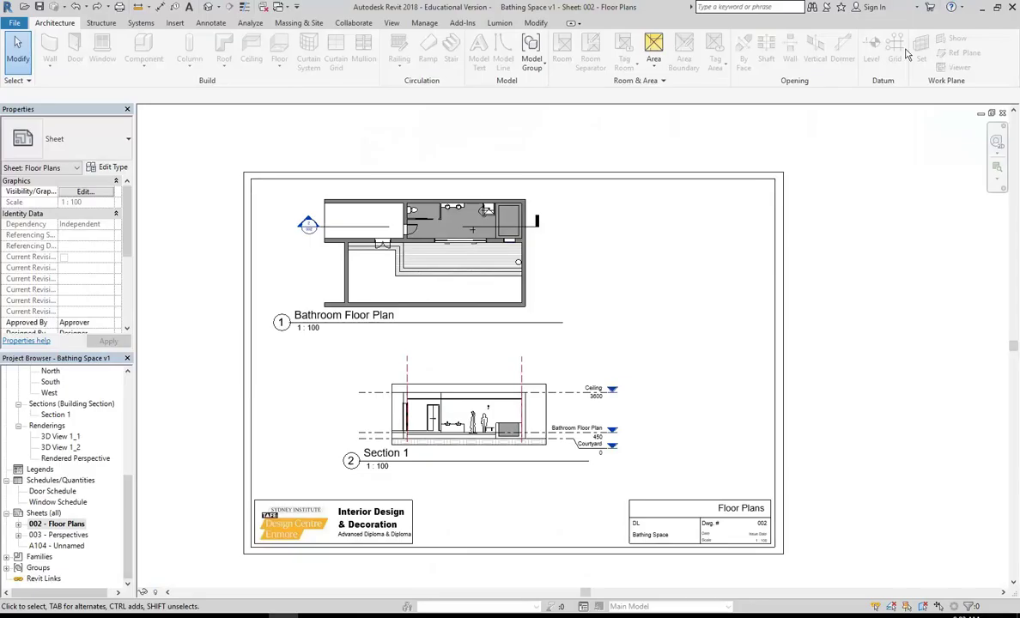
pyautogui.scroll(3, 307, 395)
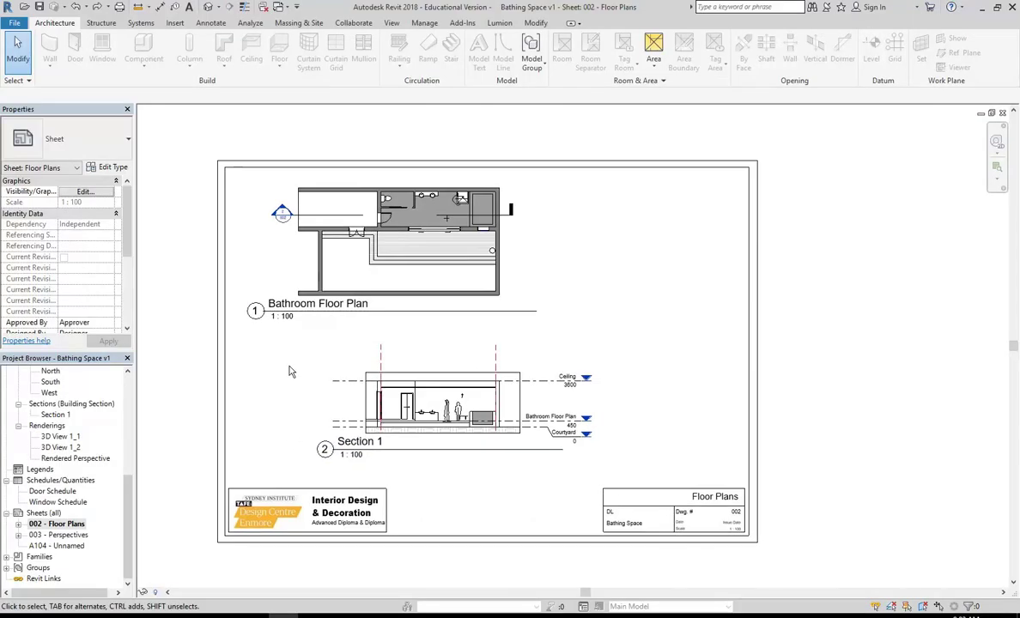